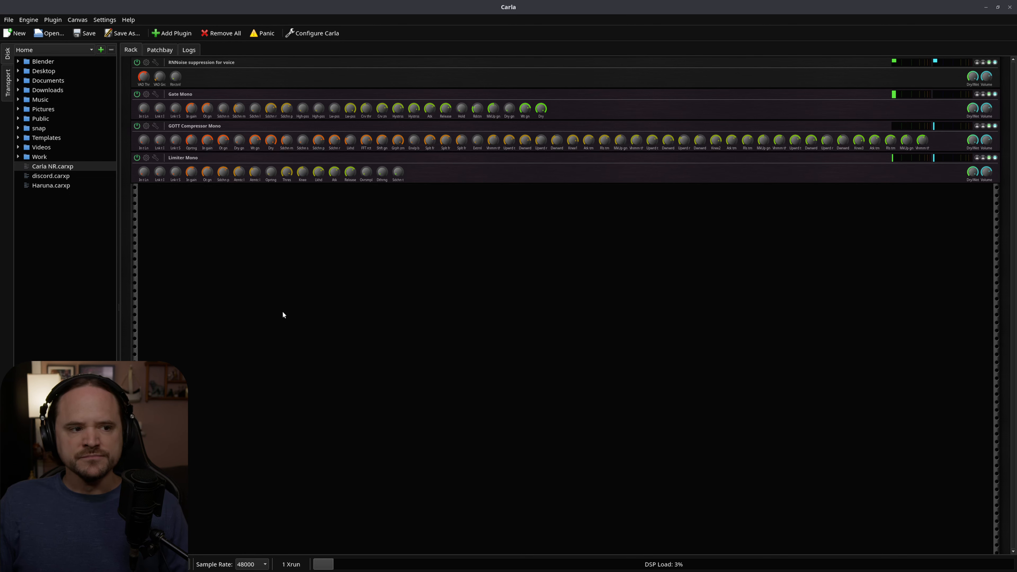
Show the patchbay and examine the capture ports and connections of the Scarlett Solo 4th Gen Analog Surround 4.0 device.
left_click(159, 50)
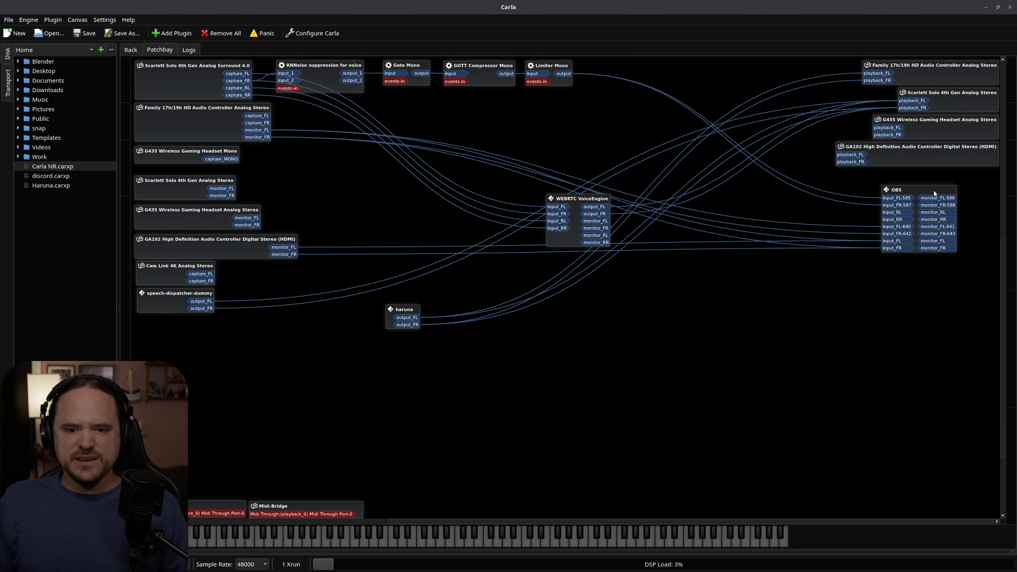
left_click(172, 79)
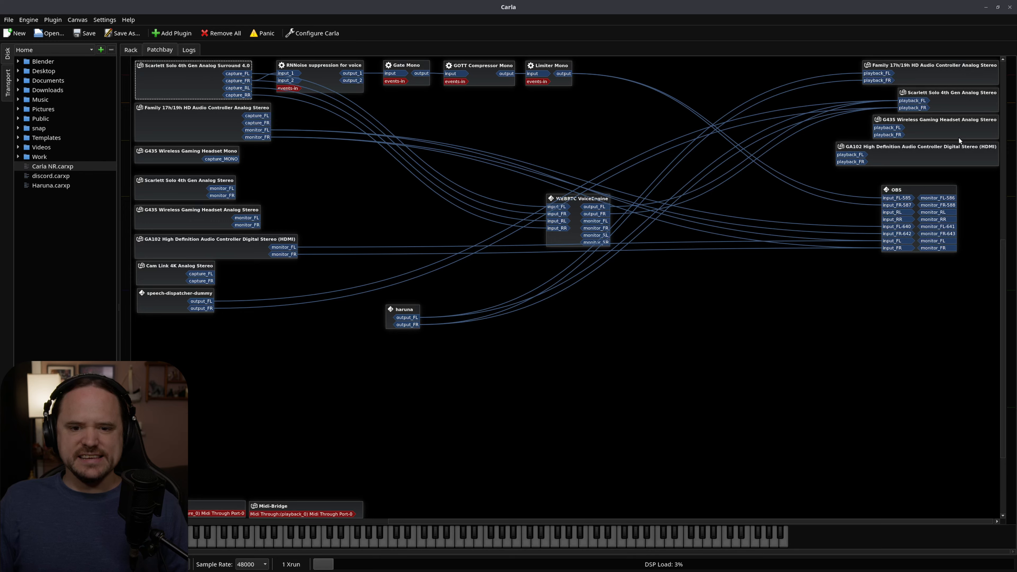
left_click(710, 347)
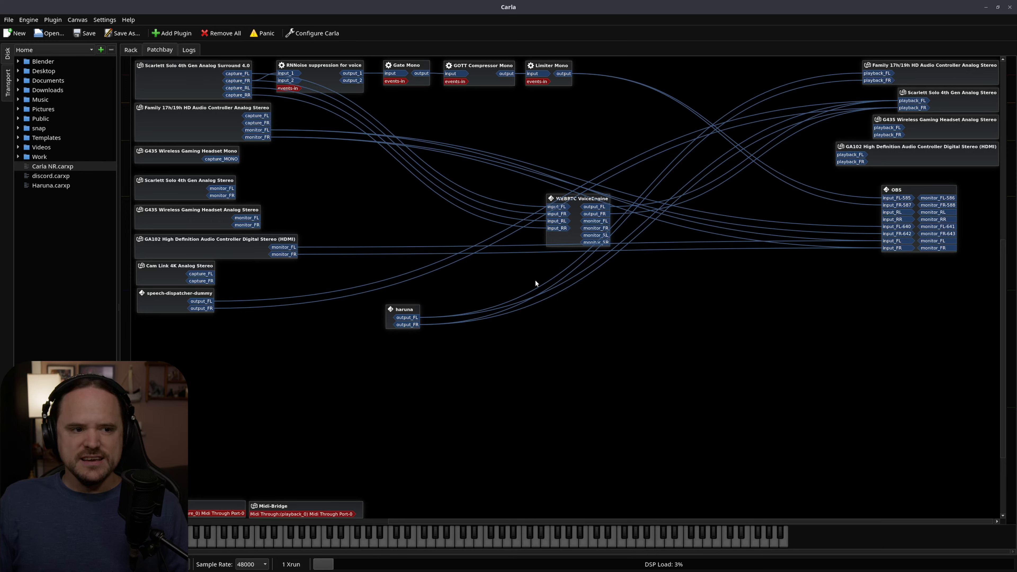
right_click(197, 80)
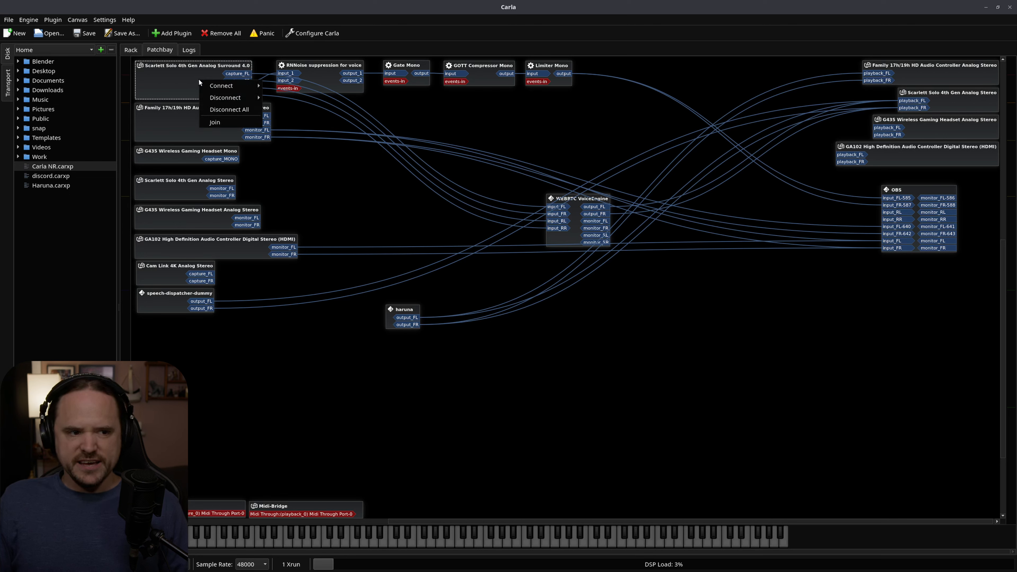
left_click(191, 89)
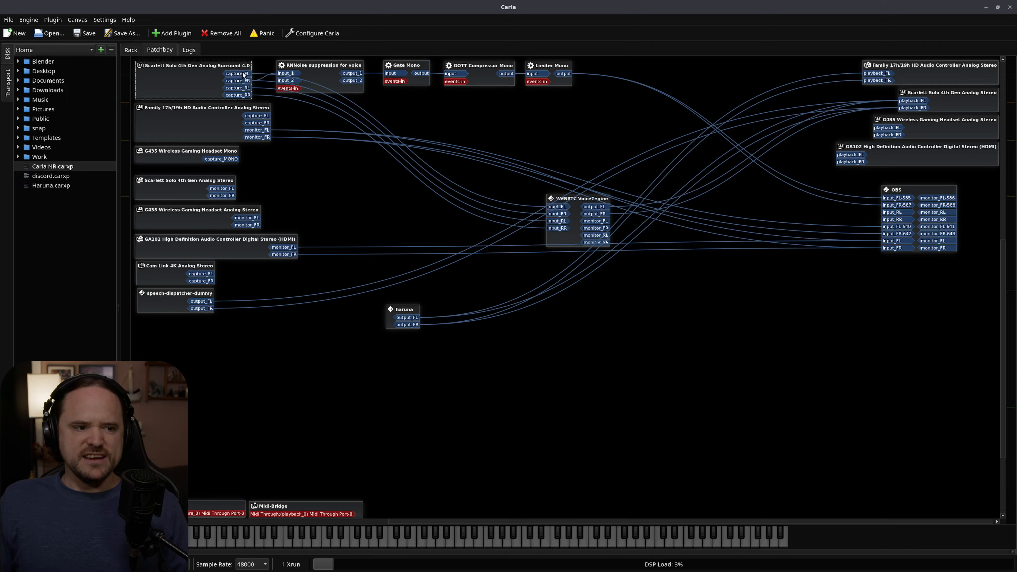
left_click(241, 81)
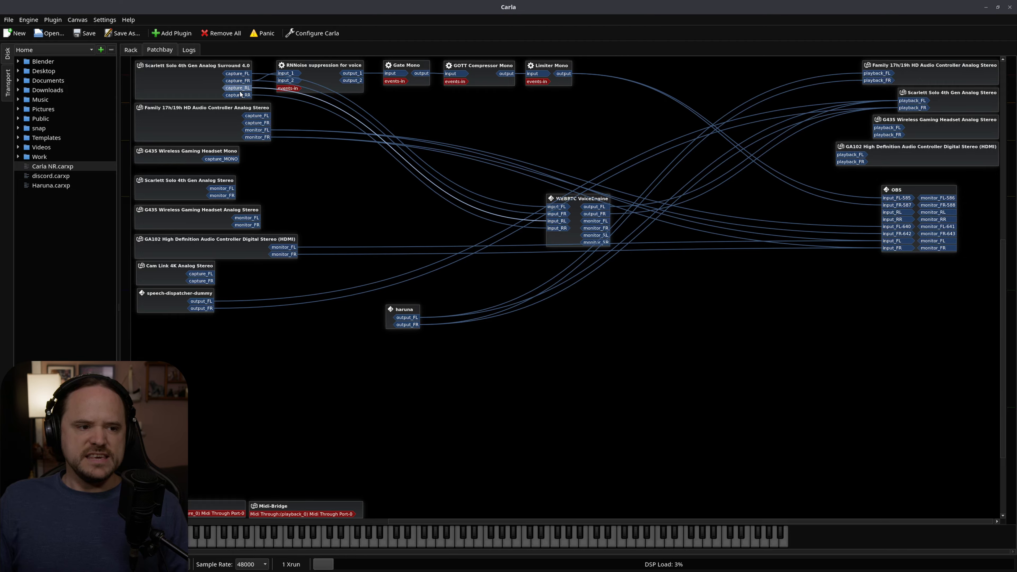
left_click(245, 96)
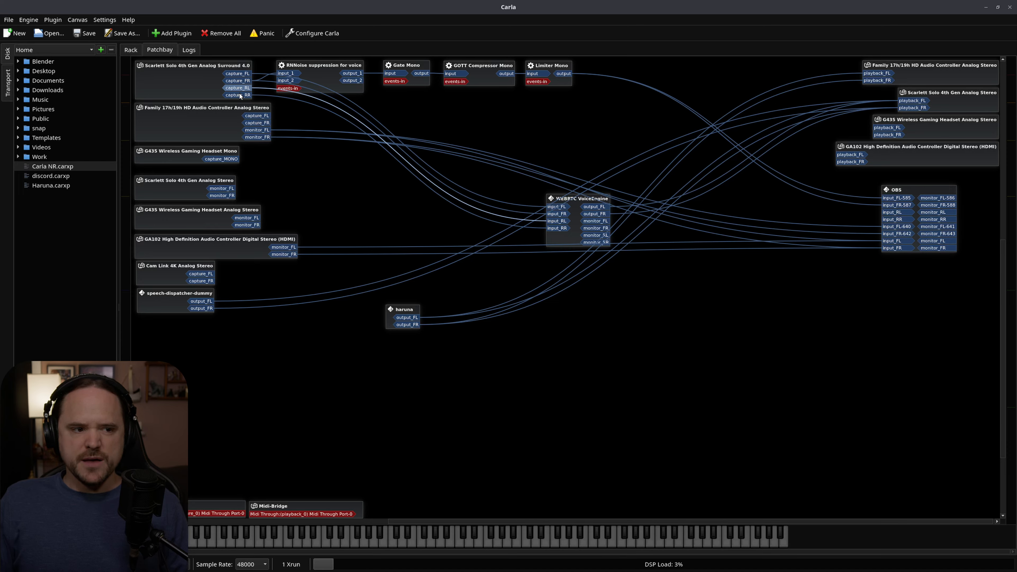
left_click(239, 95)
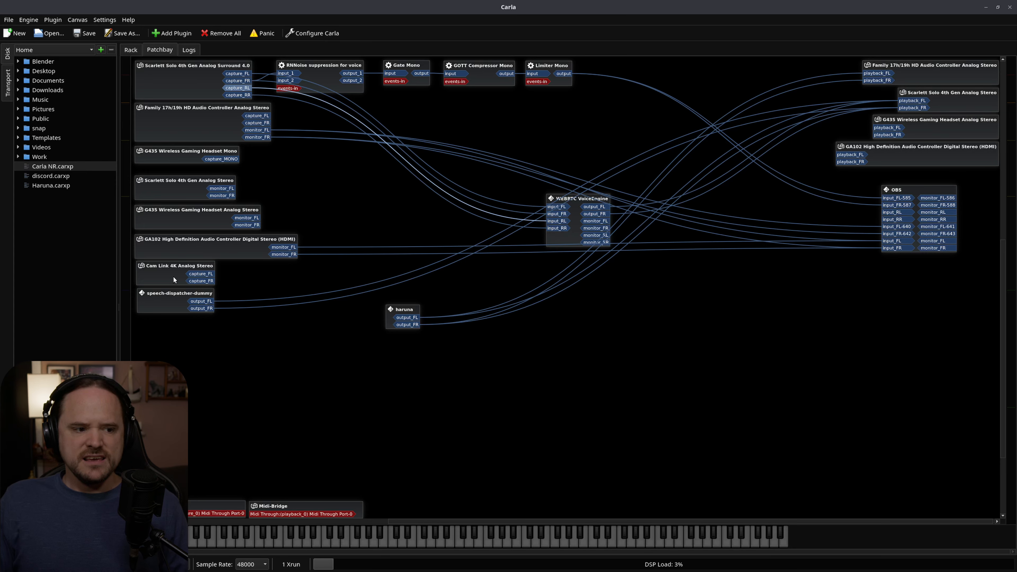
Inspect the monitor_FL and monitor_FR ports of the Scarlett Solo 4th Gen Analog Stereo device.
left_click(176, 194)
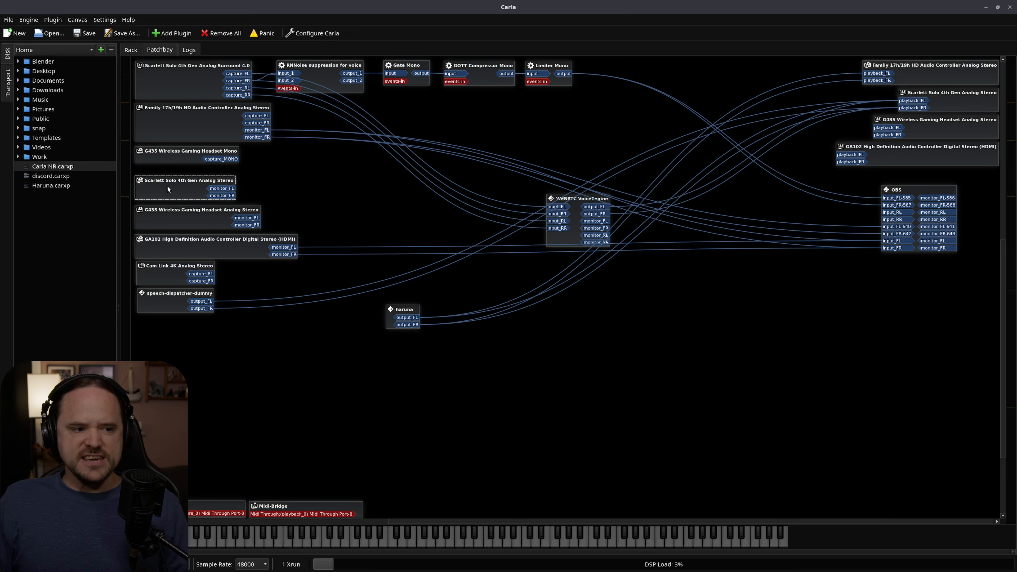
left_click(223, 188)
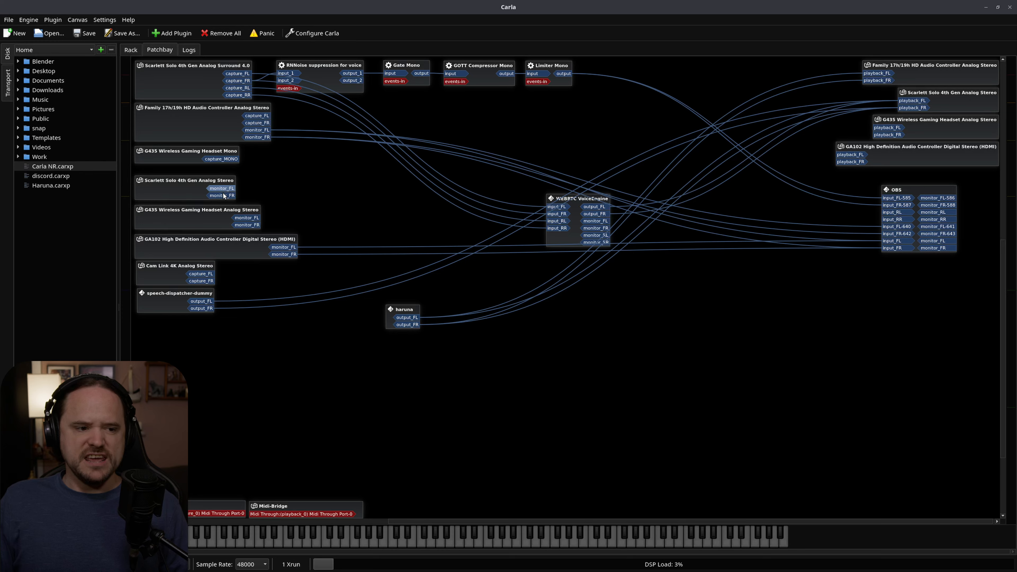
left_click(225, 195)
left_click(222, 188)
left_click(225, 195)
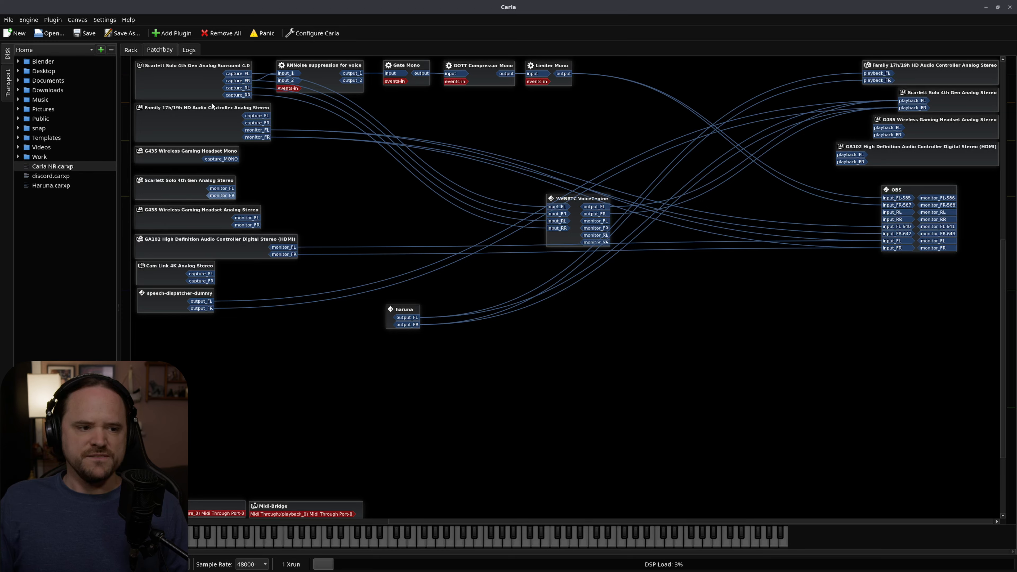
Trace where capture_FL and capture_FR of the Scarlett Solo 4th Gen Analog Surround 4.0 device are routed.
left_click(213, 74)
left_click(248, 80)
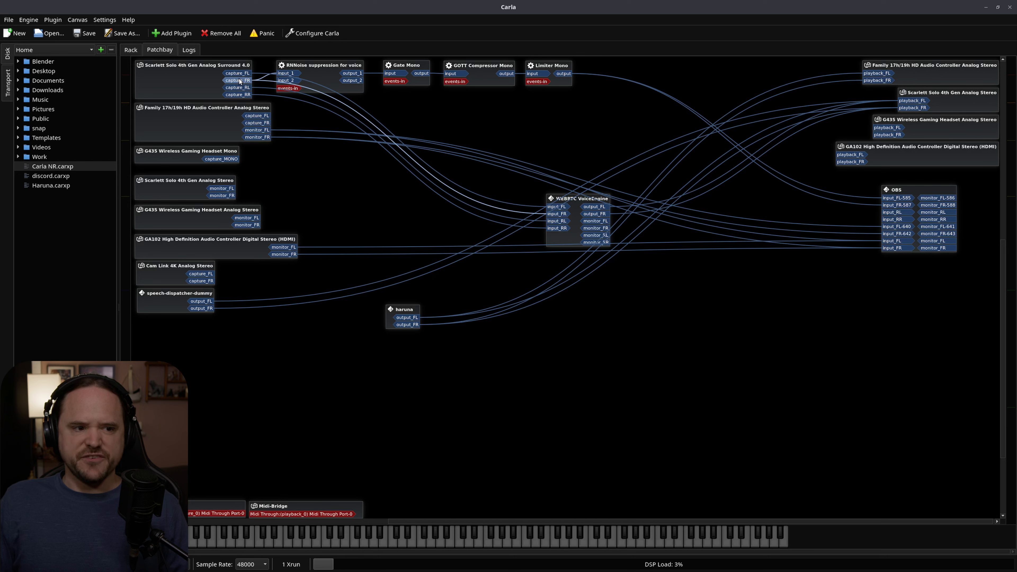
left_click(242, 73)
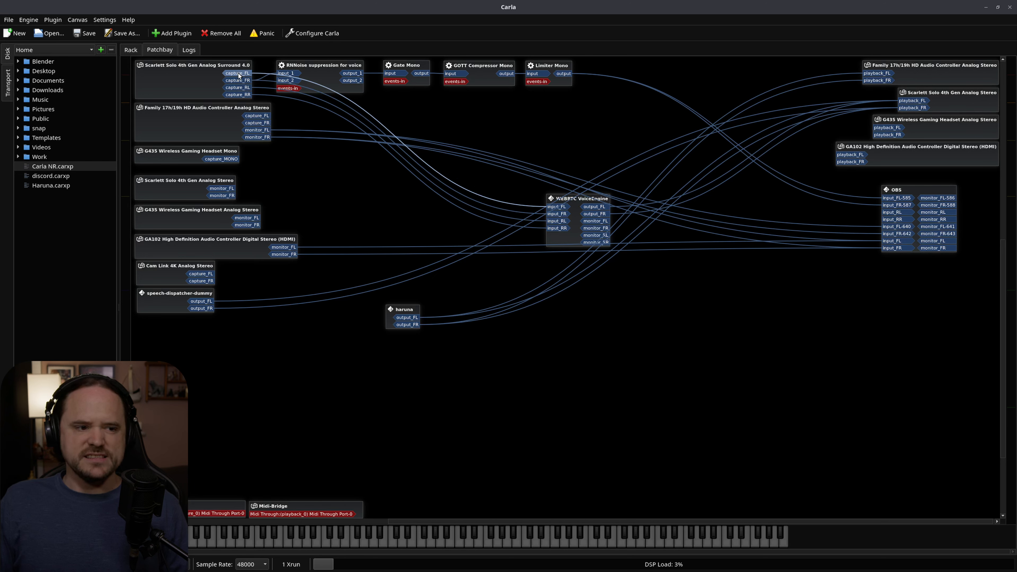
left_click(238, 81)
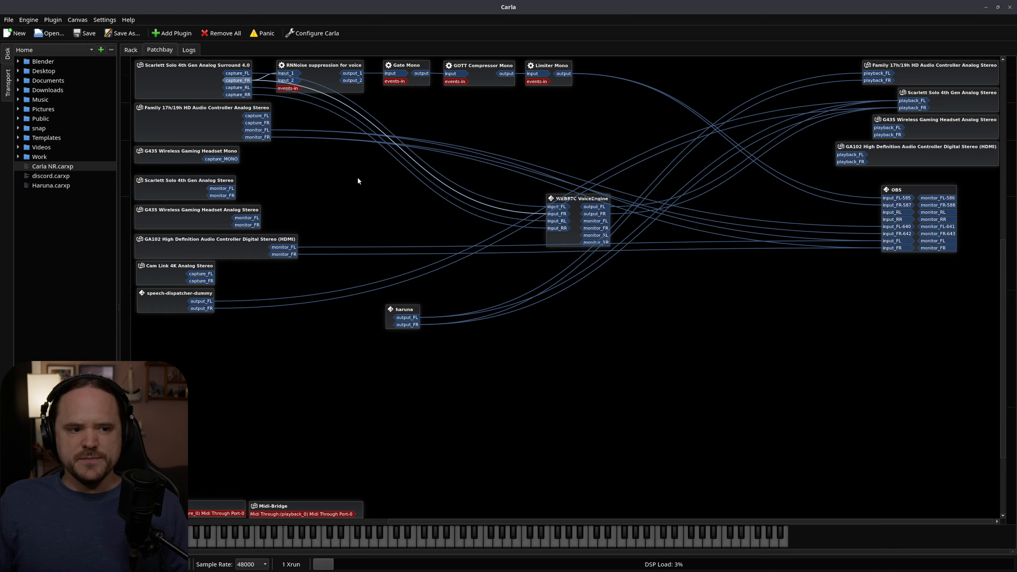
left_click(331, 202)
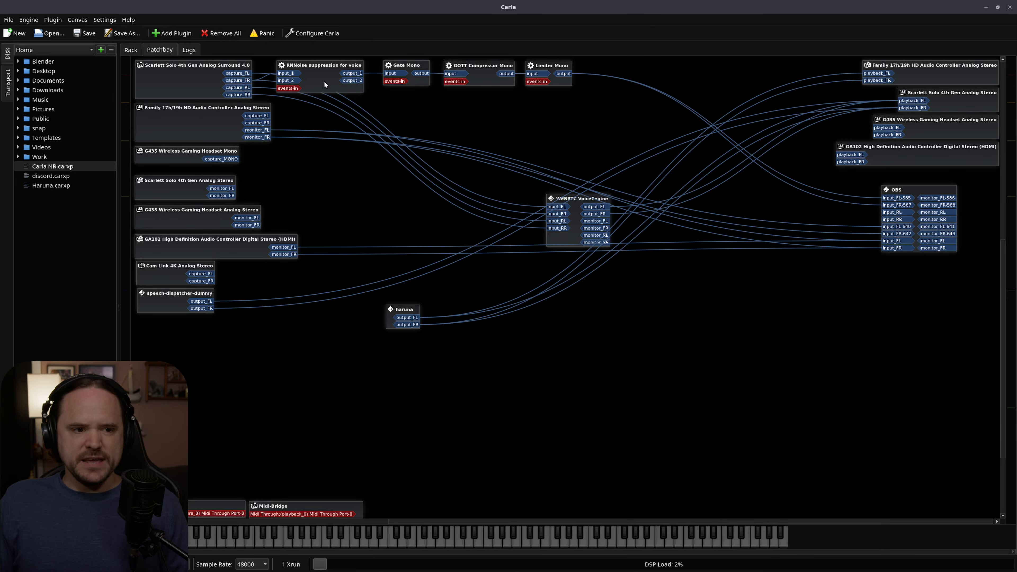
Open the interfaces of RNNoise suppression for voice, Gate Mono, GOTT Compressor Mono and Limiter Mono, and spread the overlapping windows apart.
double_click(323, 81)
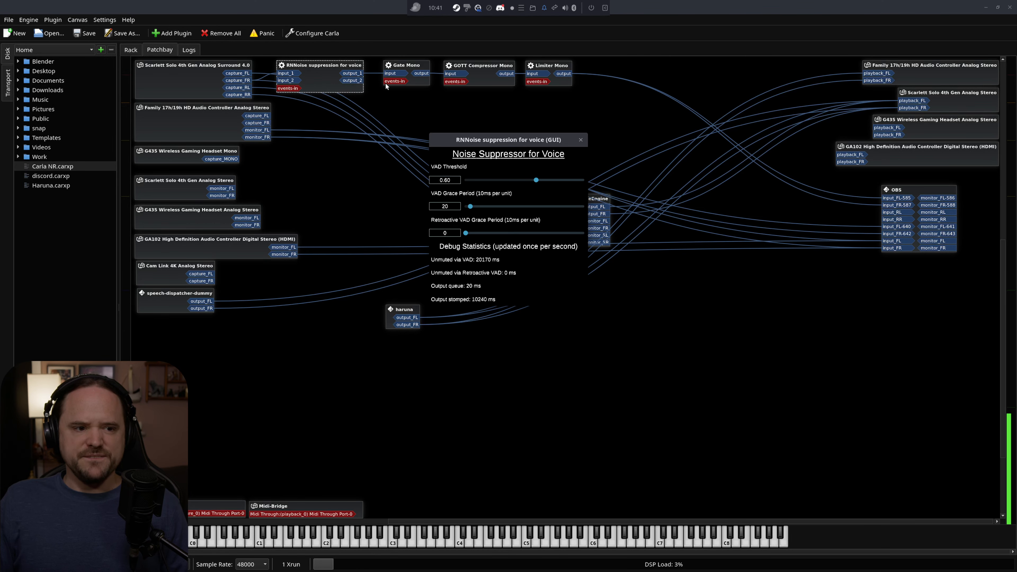
double_click(403, 70)
double_click(480, 66)
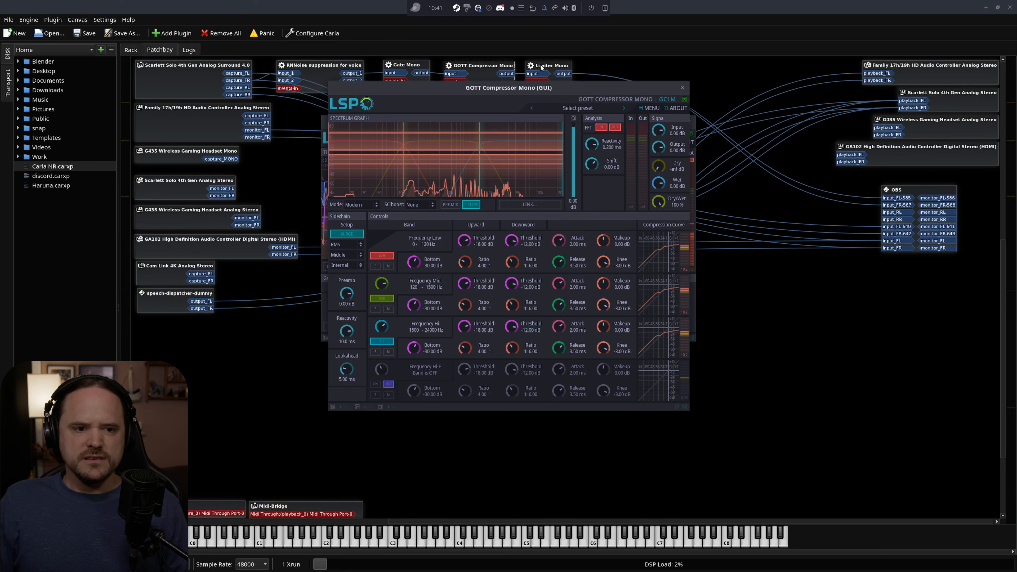
double_click(542, 67)
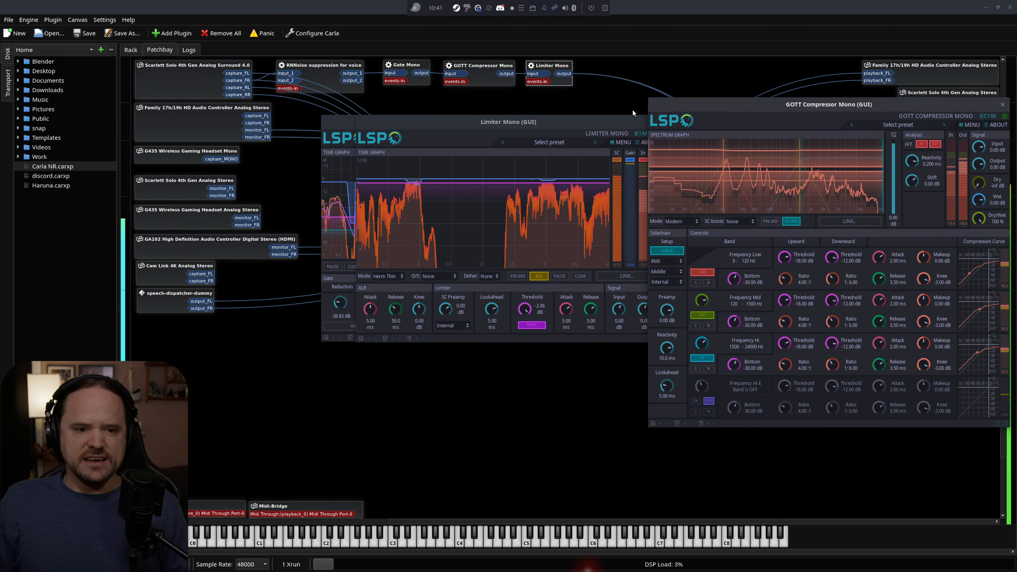
left_click_drag(625, 122, 791, 281)
left_click(529, 122)
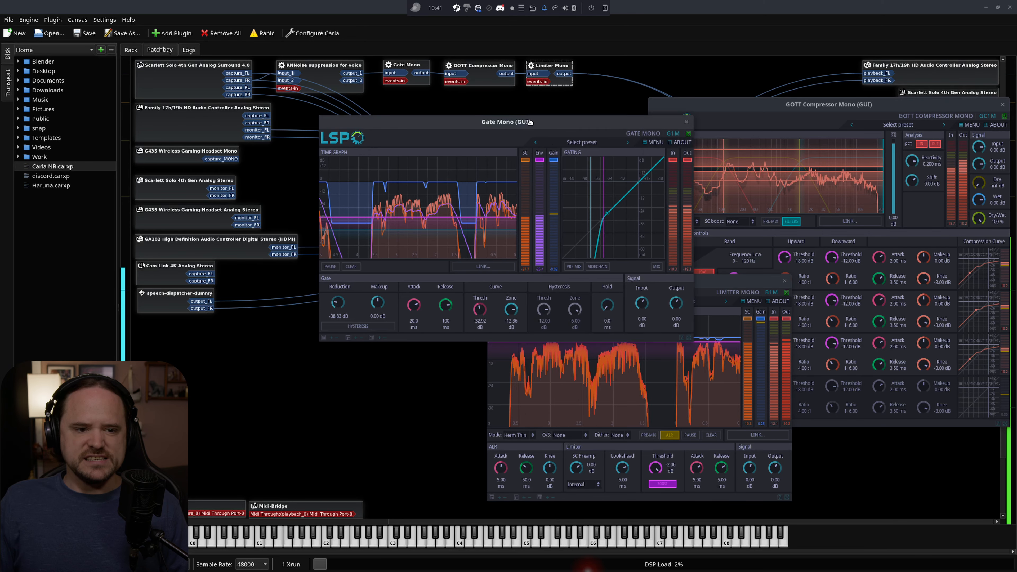
left_click_drag(530, 122, 425, 115)
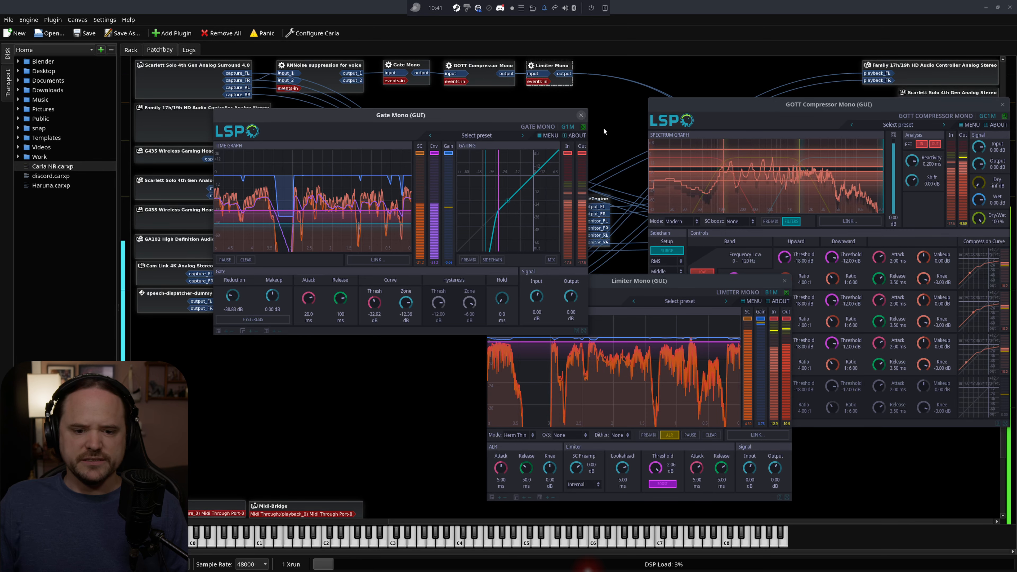
Close the Gate, Limiter, GOTT Compressor and RNNoise plugin windows.
left_click(581, 115)
left_click(785, 280)
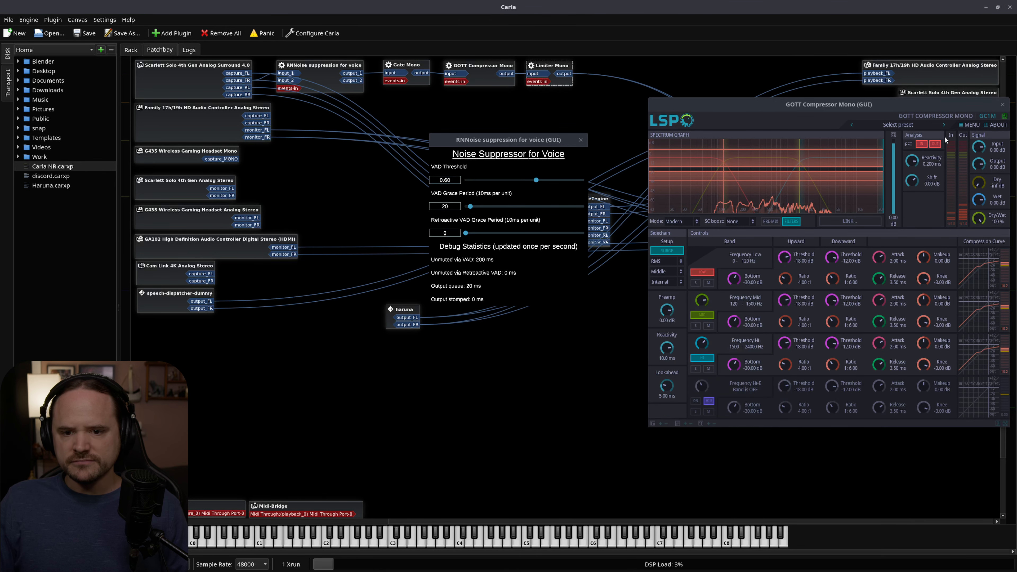
left_click(1003, 105)
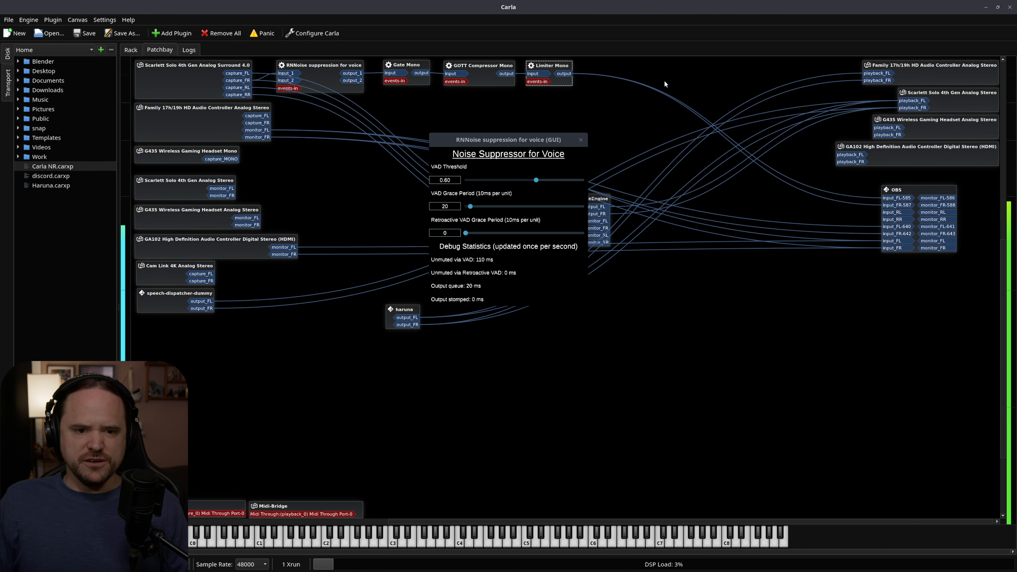
left_click(581, 140)
View the list of available plugins for adding to the patchbay, and dismiss it without adding one.
right_click(561, 124)
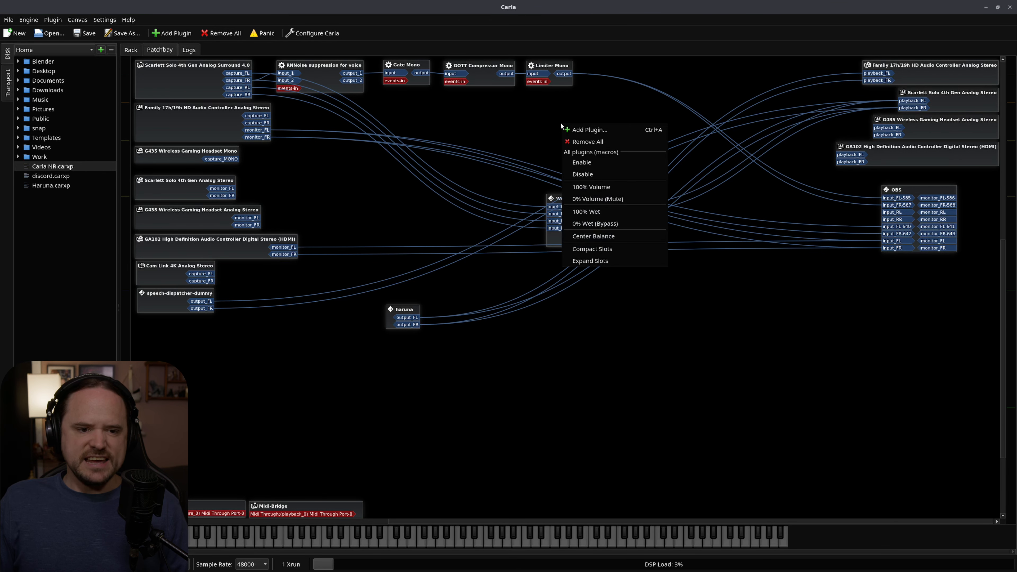
left_click(590, 130)
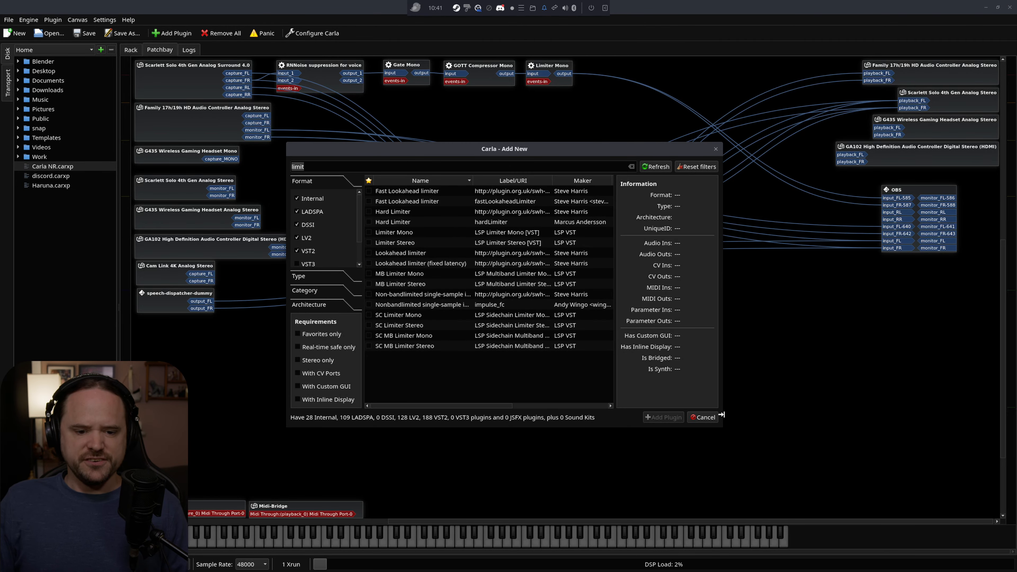
left_click(703, 417)
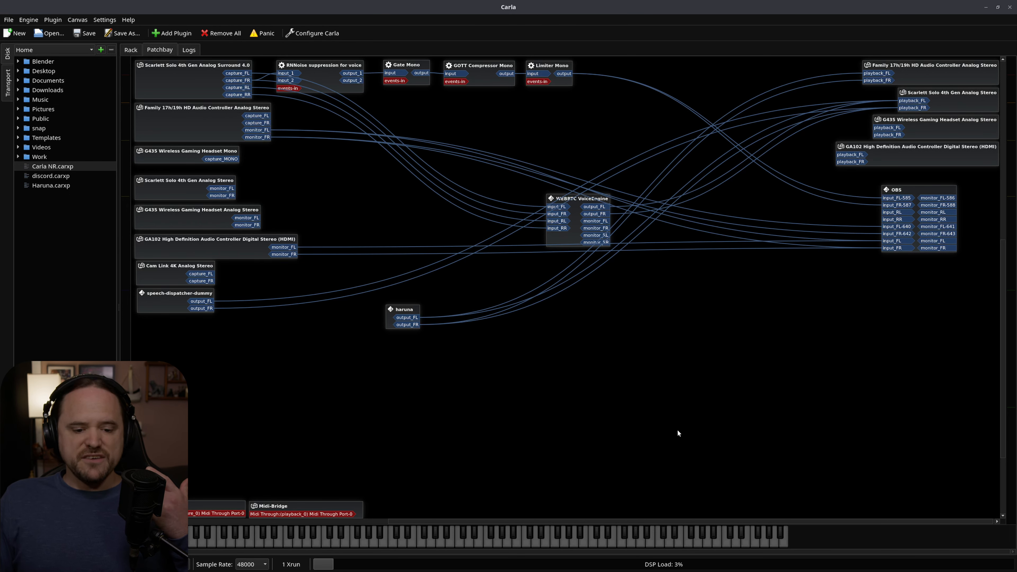
Open the Carla configuration and review the Engine settings for audio driver and process mode.
left_click(108, 20)
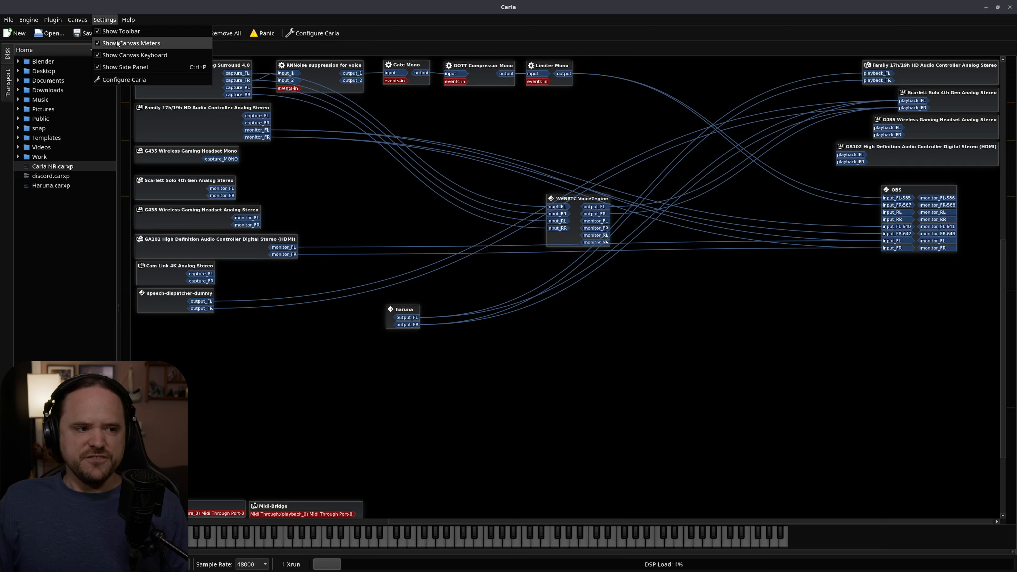
left_click(132, 80)
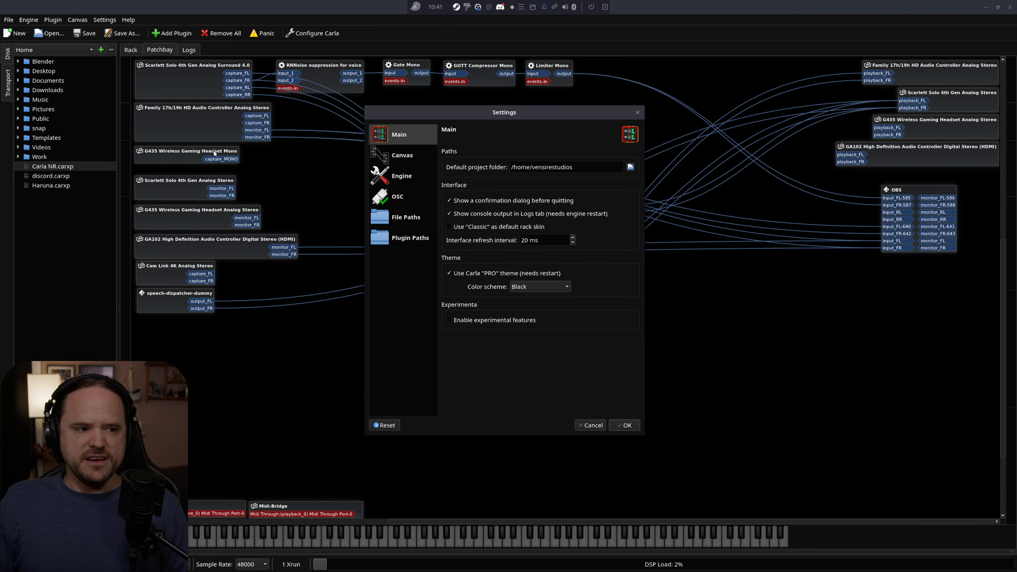
left_click(403, 180)
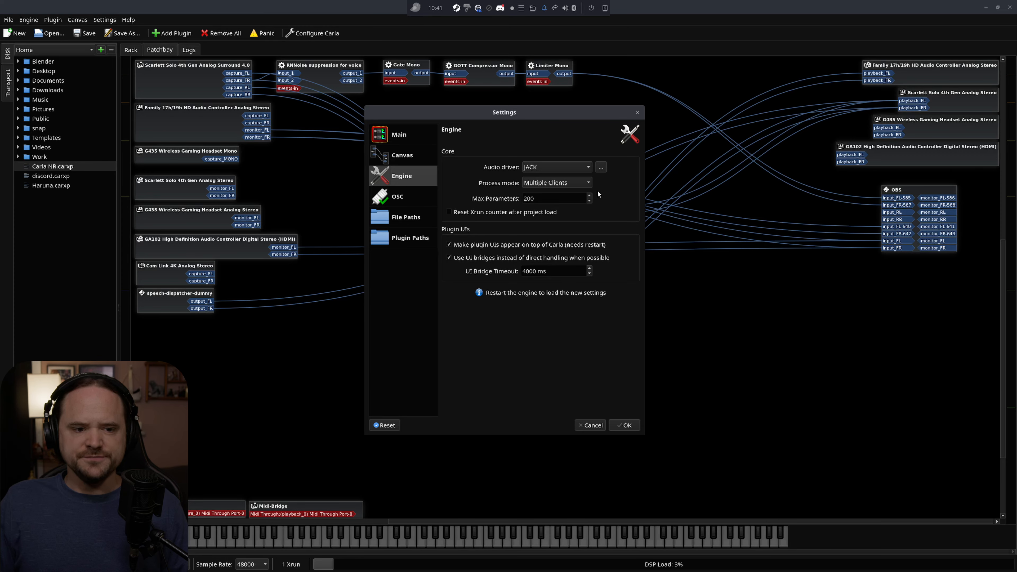
Review the plugin search paths for LADSPA, VST3 and VST2, and close the settings without changes.
left_click(414, 235)
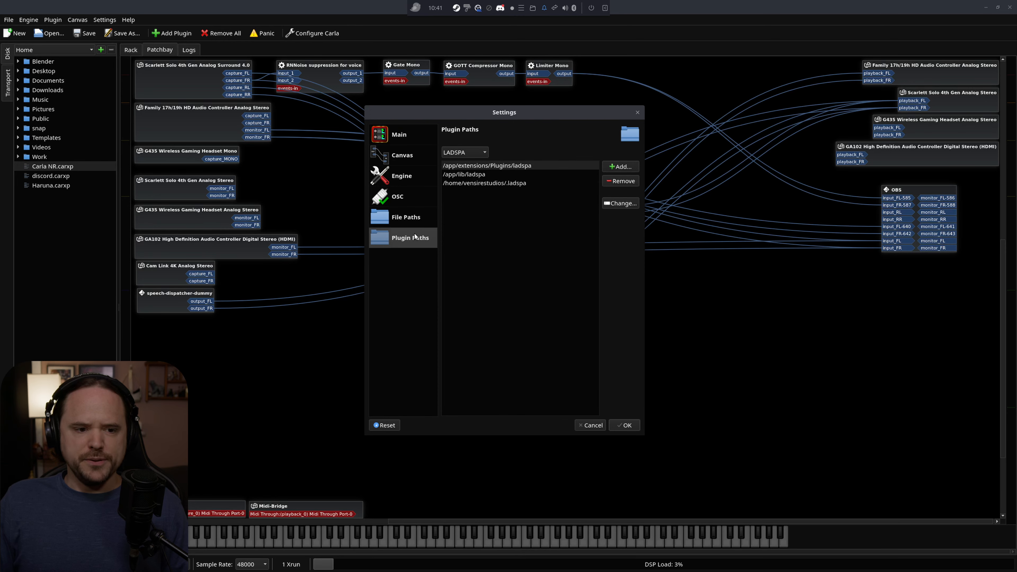
left_click(463, 151)
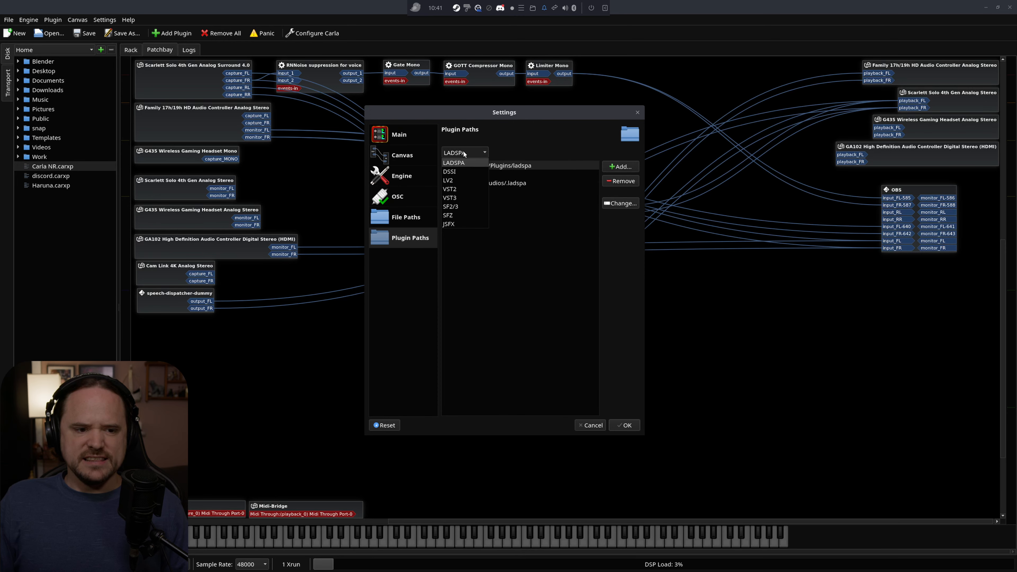
left_click(456, 194)
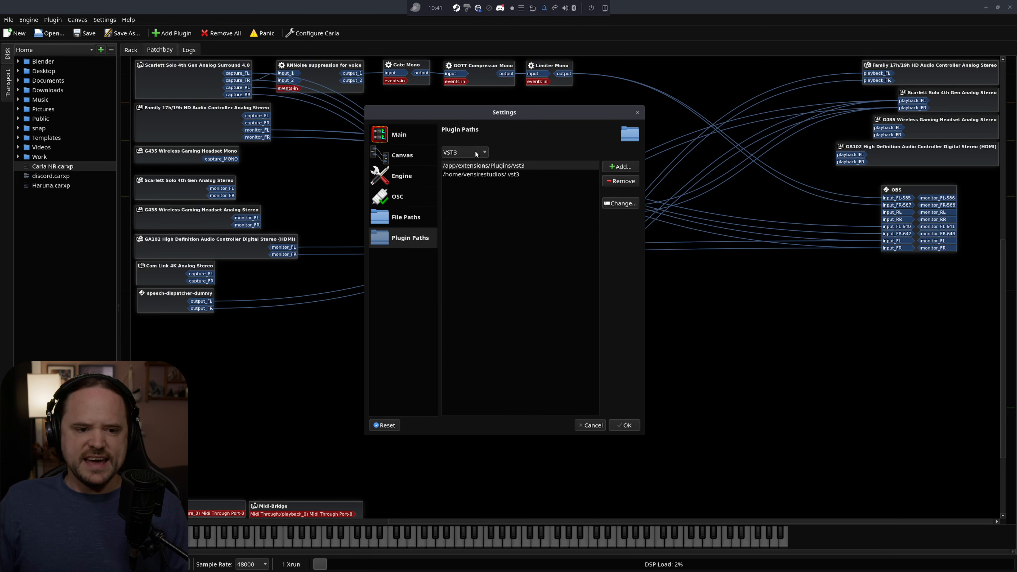
left_click(464, 152)
left_click(464, 188)
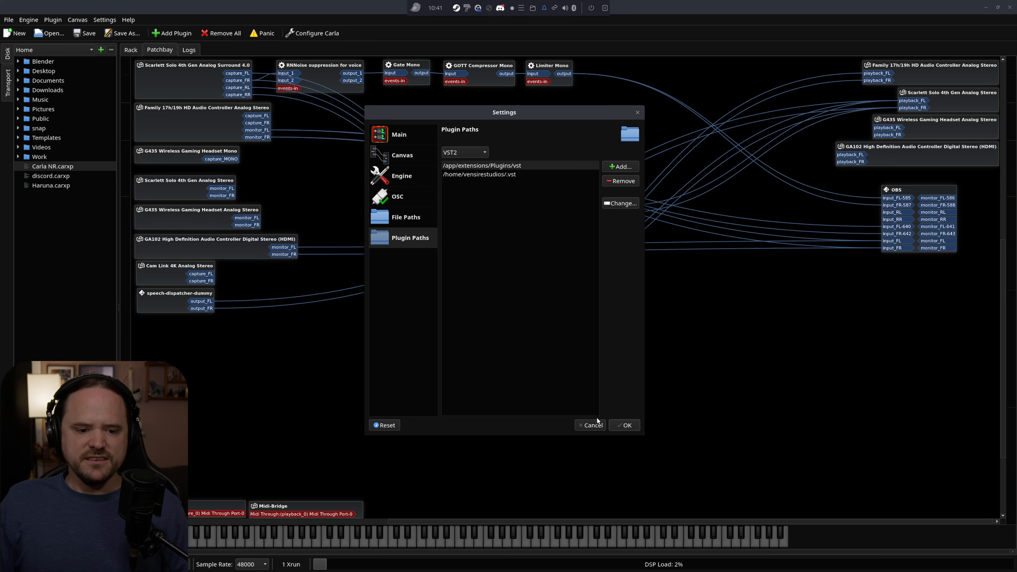
left_click(594, 426)
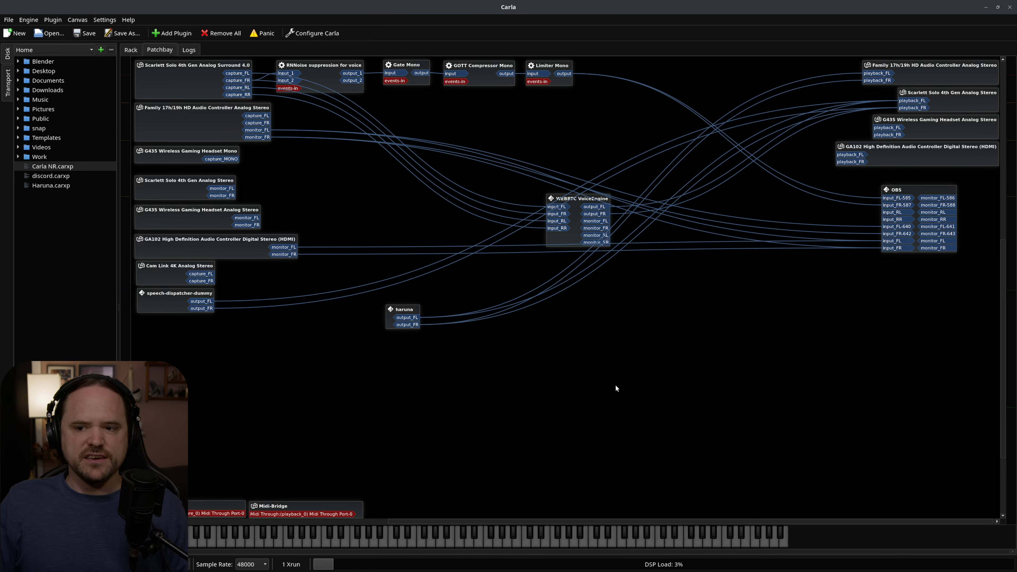
Move the WEBRTC VoiceEngine node up to just below the Limiter Mono node in the patchbay and deselect it.
left_click_drag(583, 201, 619, 102)
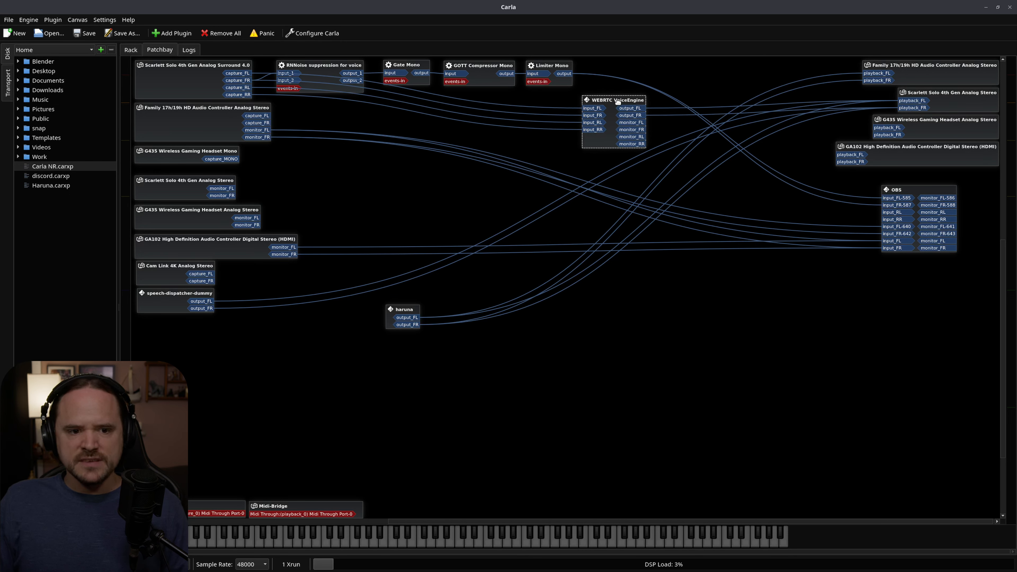
left_click(611, 93)
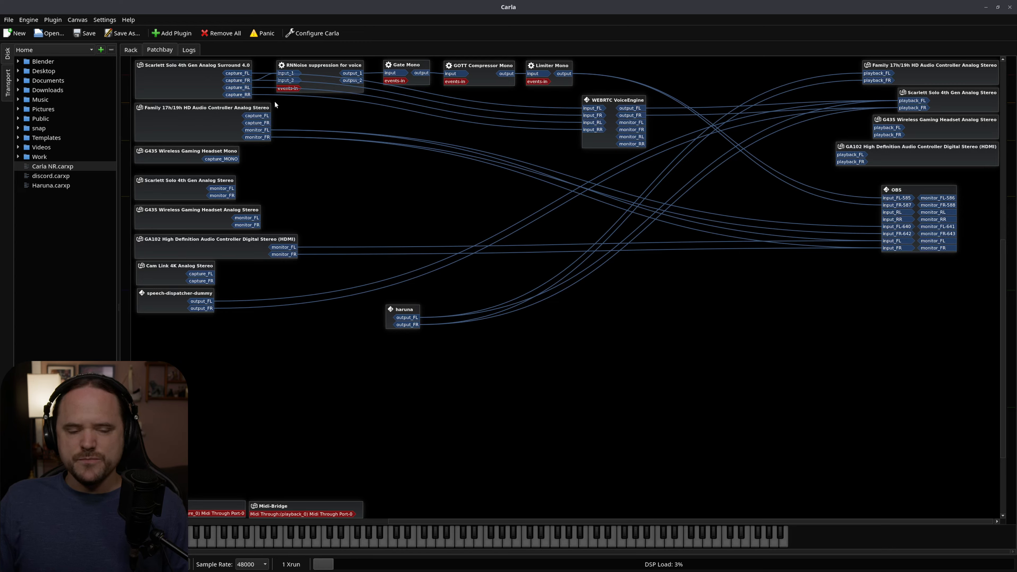
Move the WEBRTC VoiceEngine node left so it sits directly beneath the Limiter Mono node.
left_click_drag(614, 99, 544, 97)
left_click(814, 346)
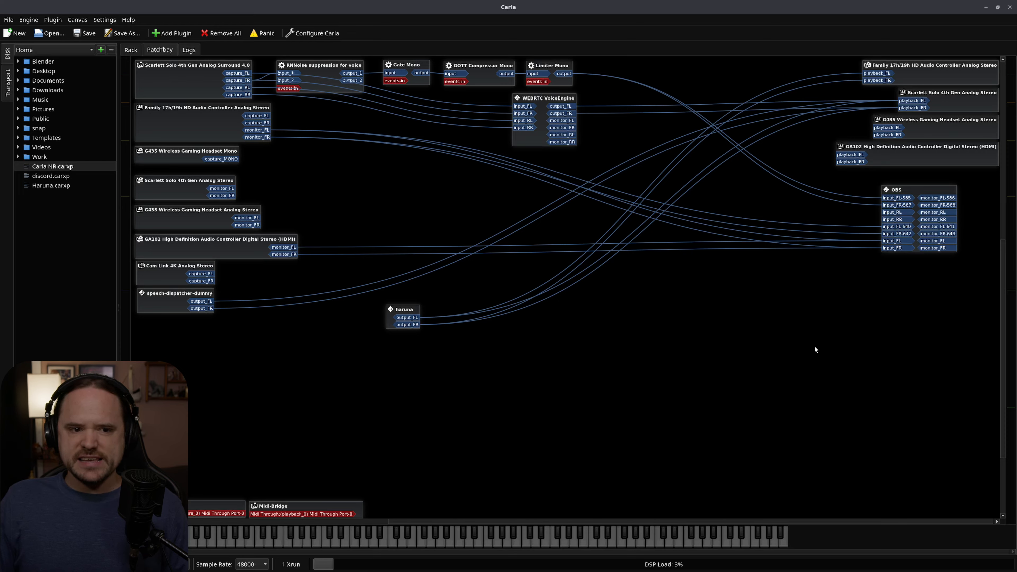
left_click_drag(544, 99, 545, 100)
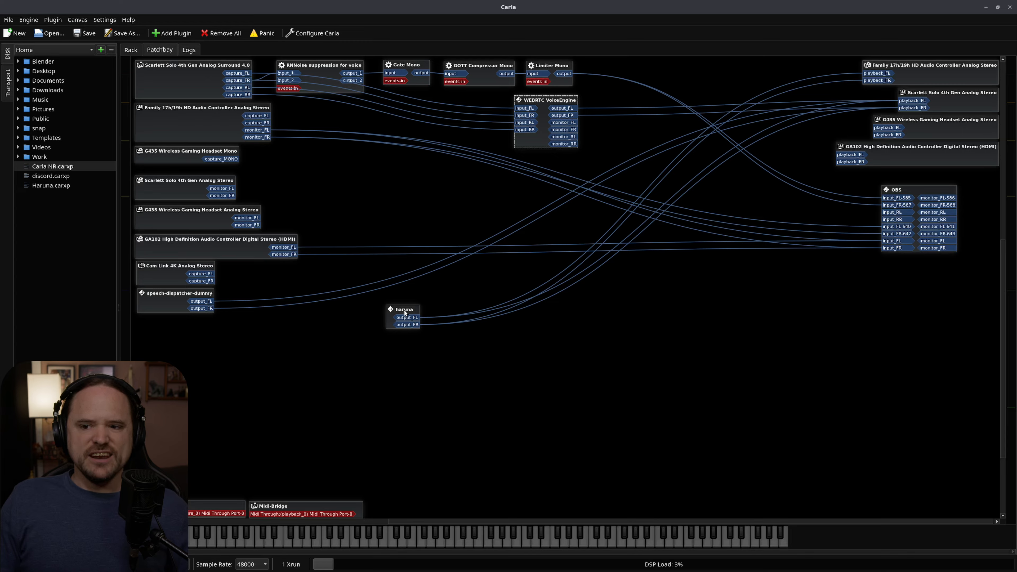
Connect the G435 Wireless Gaming Headset's monitor_FL and monitor_FR outputs to the OBS input_RL and input_RR ports.
left_click(178, 129)
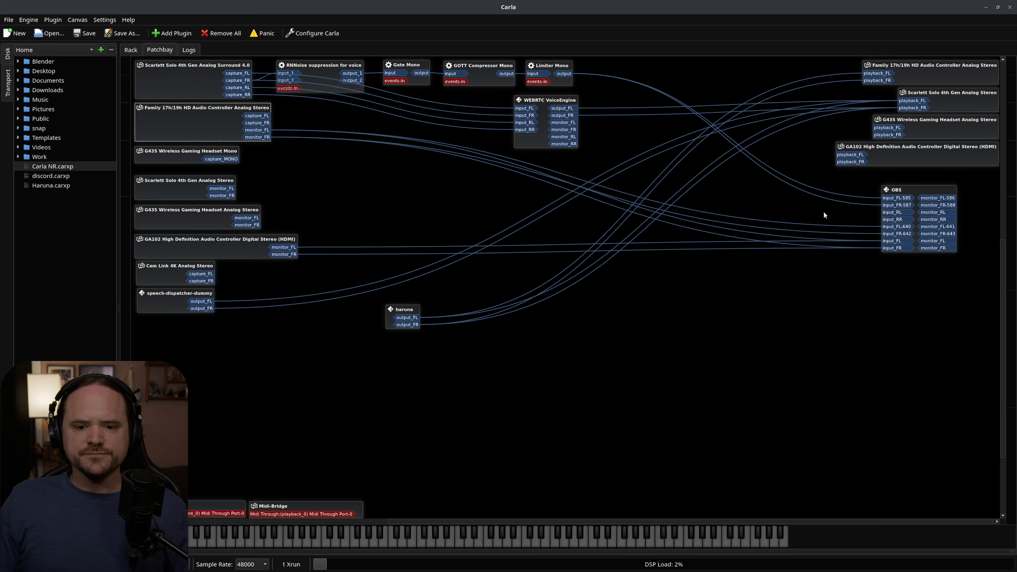
left_click(913, 191)
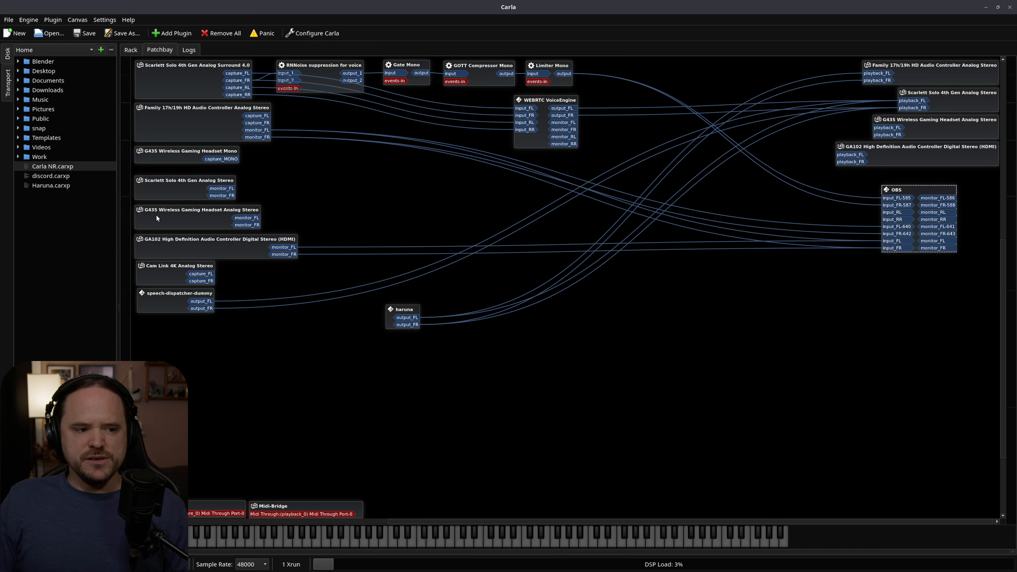
left_click(203, 221)
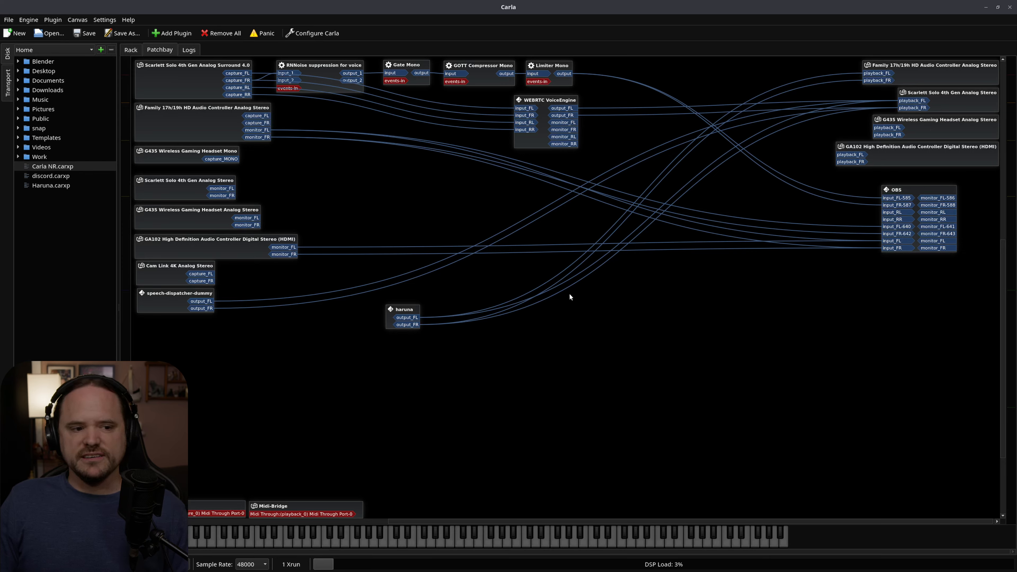
left_click_drag(207, 210, 892, 212)
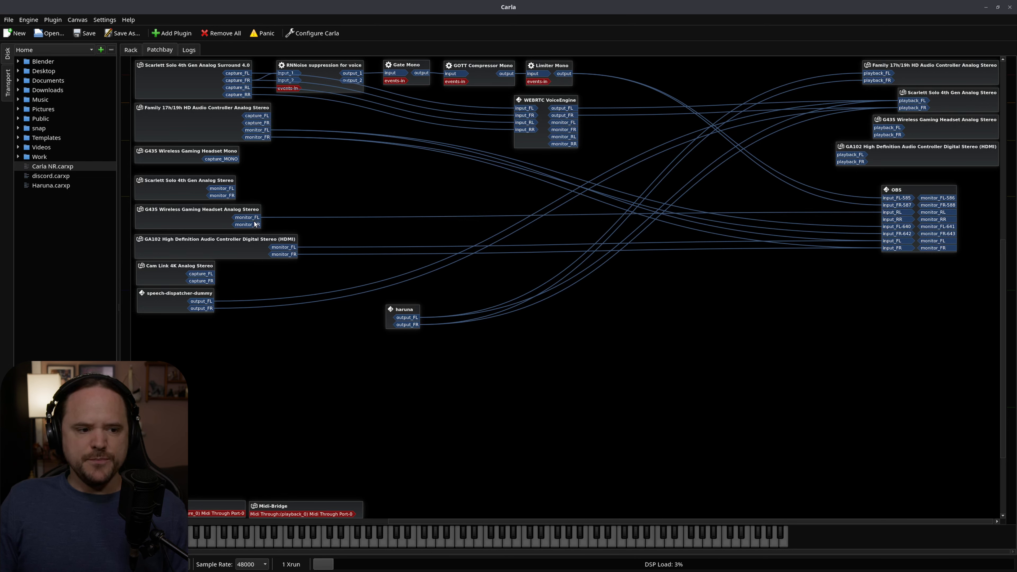
left_click_drag(251, 225, 887, 218)
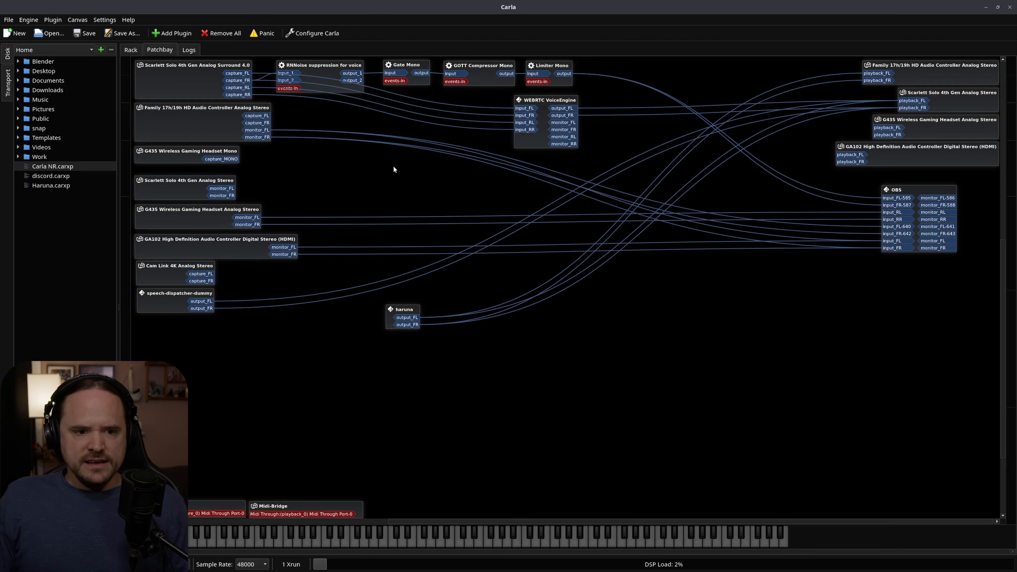
Nudge the WEBRTC VoiceEngine node slightly up and highlight the Scarlett Solo playback node it feeds.
mouse_move(552, 97)
left_mouse_down()
mouse_move(536, 94)
mouse_move(551, 92)
left_mouse_up()
left_click(964, 105)
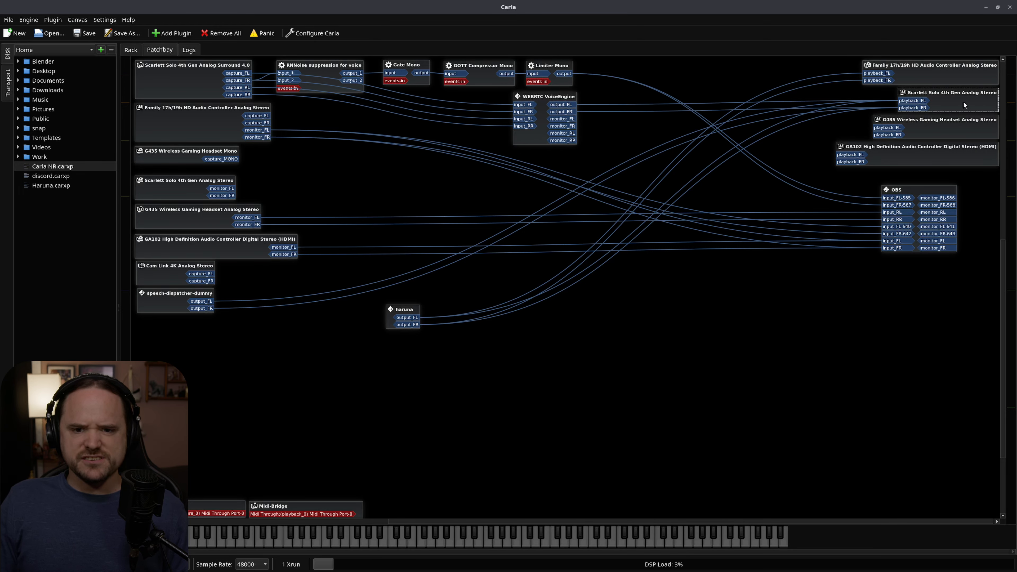
left_click(544, 98)
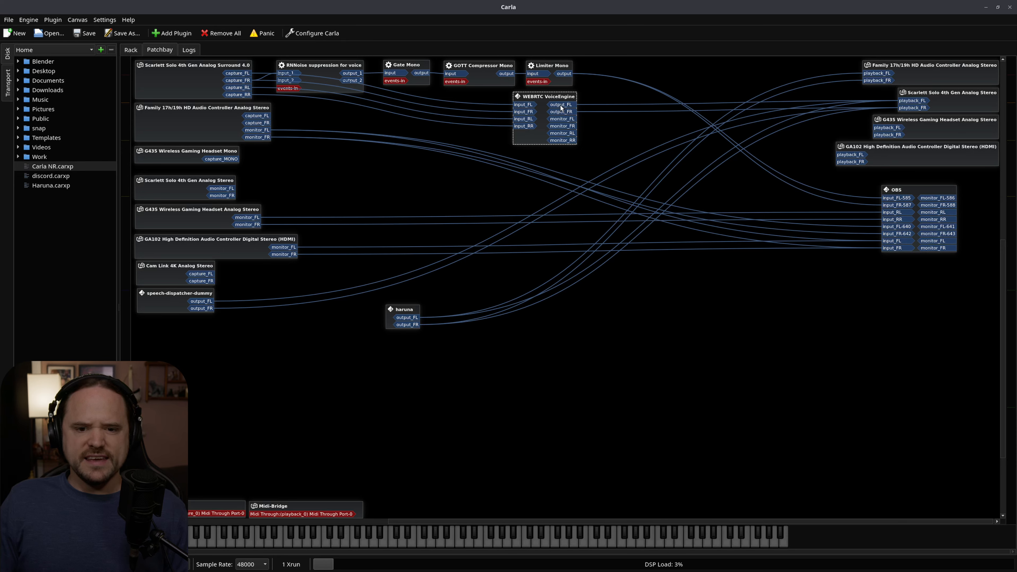
Disconnect all connections from the G435 Wireless Gaming Headset Analog Stereo monitor node.
left_click(183, 228)
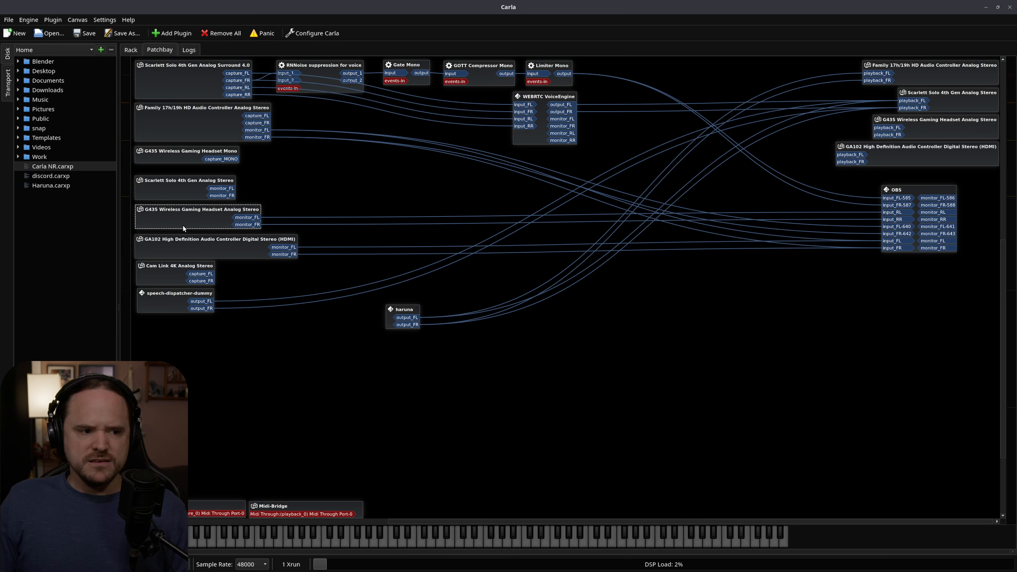
right_click(193, 217)
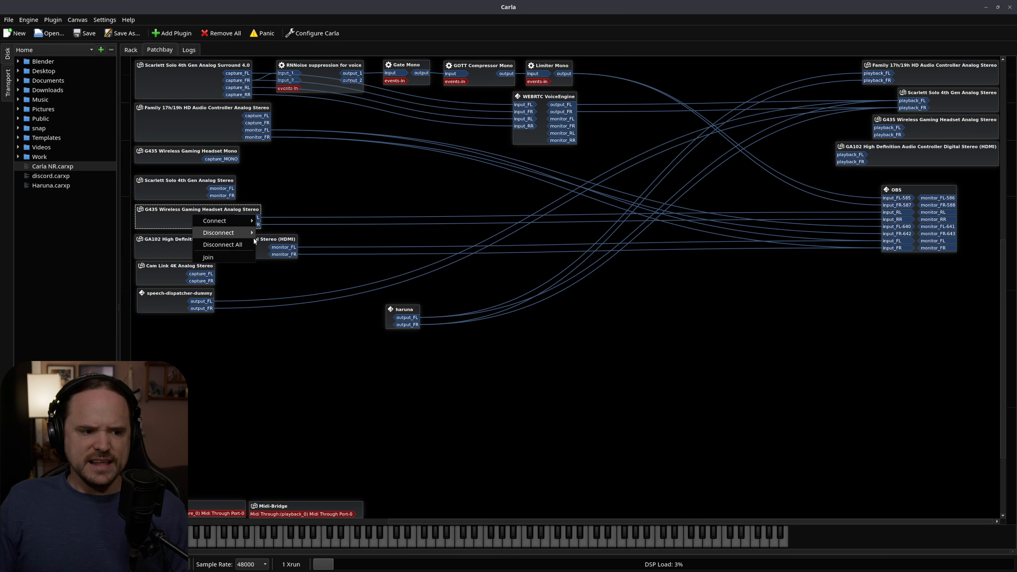
left_click(251, 241)
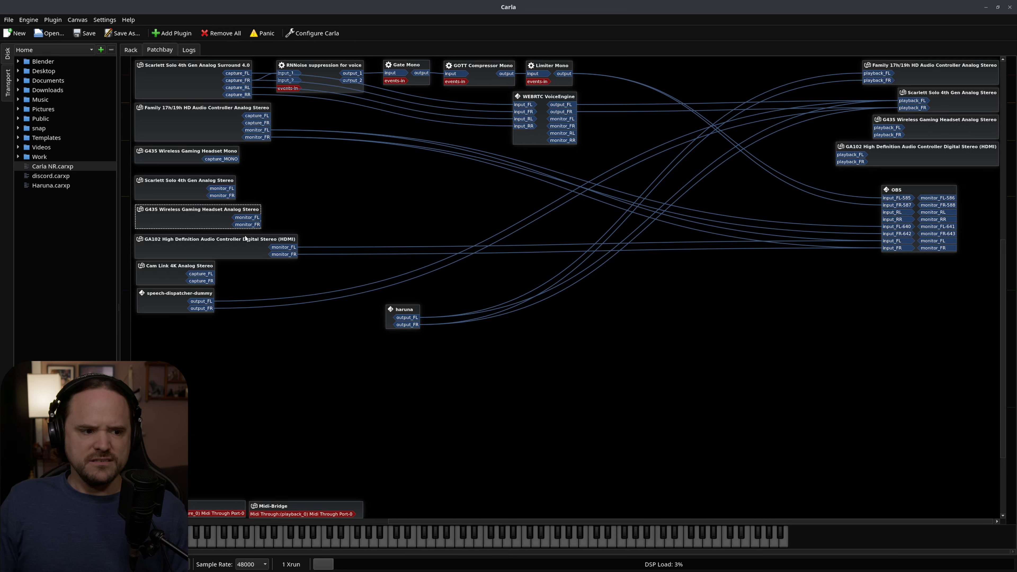
Connect WEBRTC VoiceEngine's output_FL and output_FR to the GA102 HDMI playback_FL and playback_FR ports, and highlight the GA102 monitor and OBS nodes.
left_click_drag(216, 255, 218, 254)
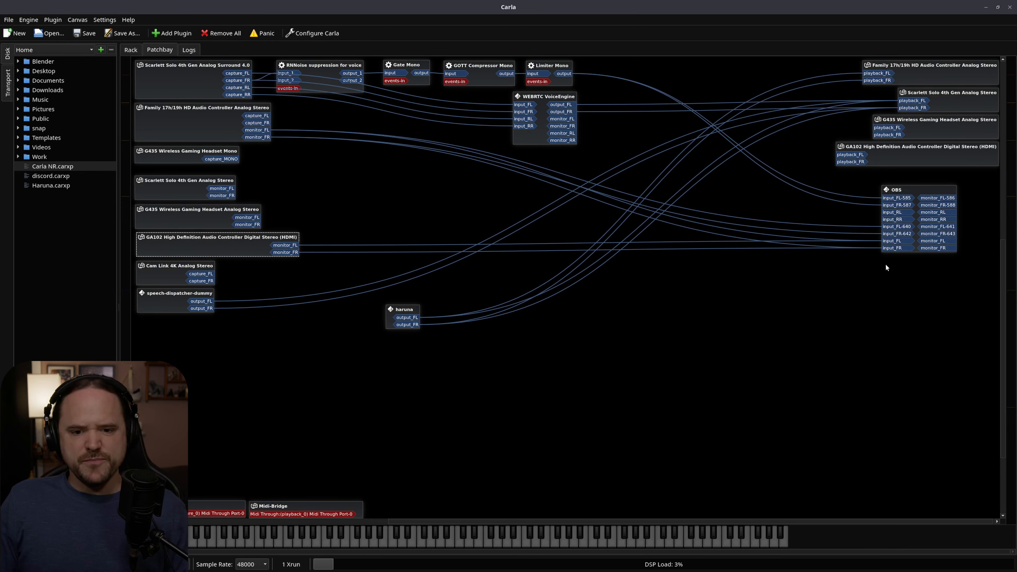
left_click(892, 241)
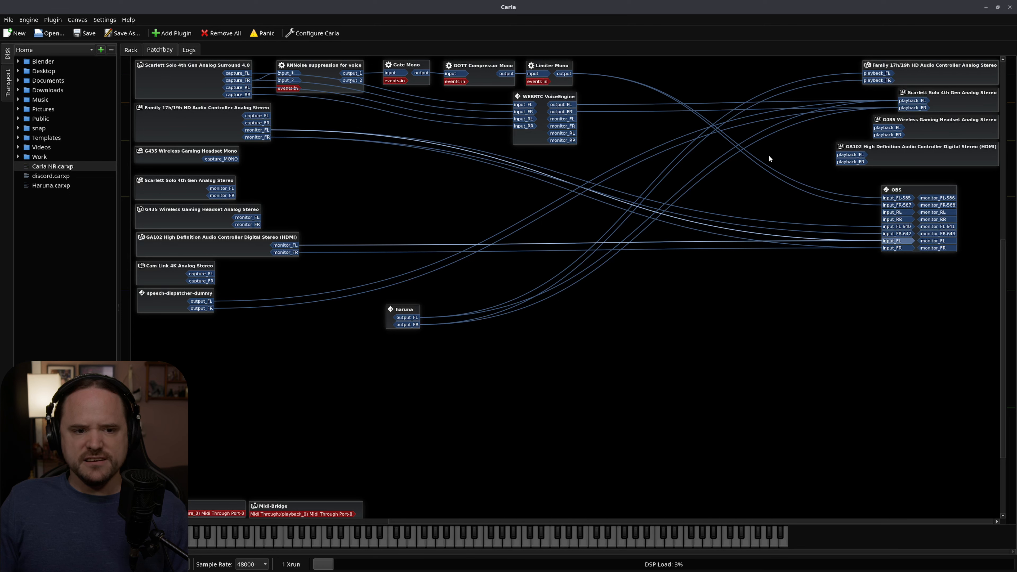
left_click(557, 97)
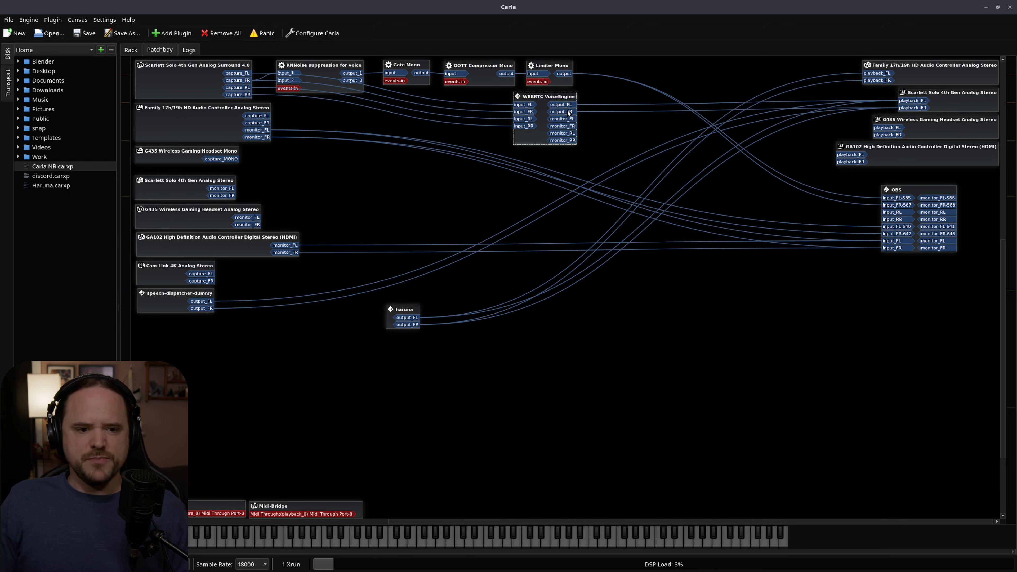
left_click_drag(561, 105, 850, 161)
left_click(229, 247)
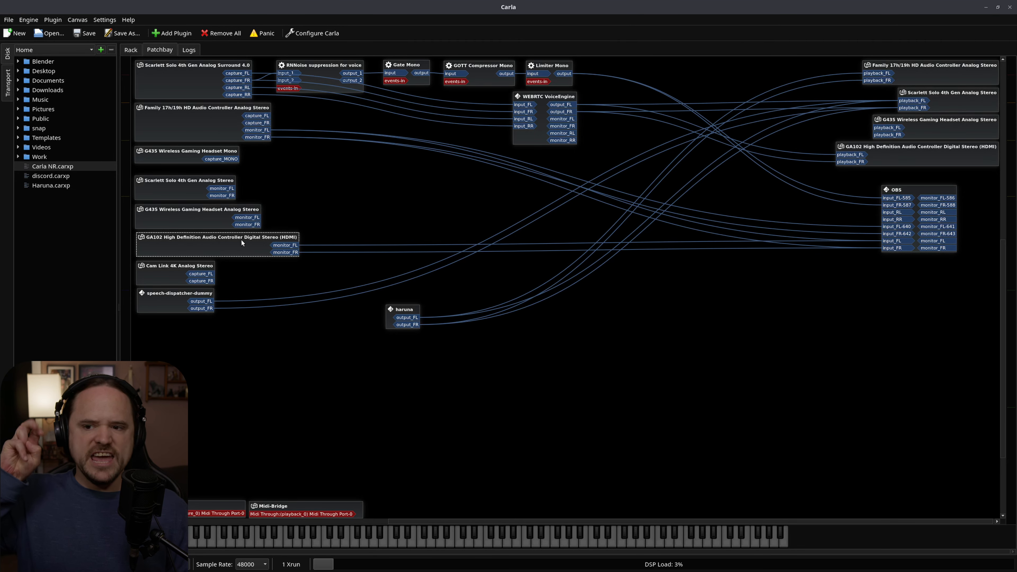
scroll(242, 240, "up", 2)
scroll(230, 295, "down", 2)
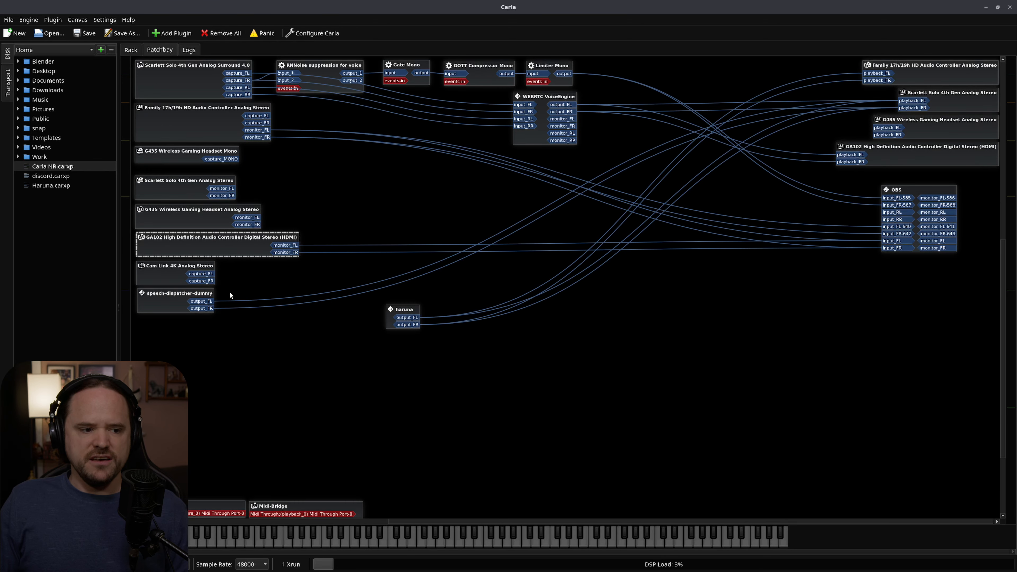
left_click(915, 191)
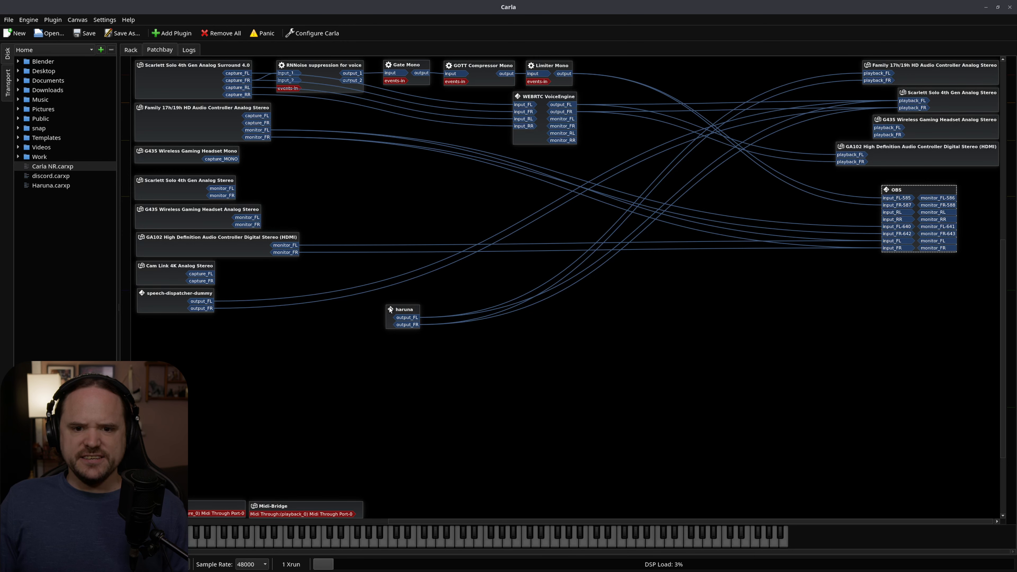
Disconnect haruna from the Family 17h/19h HD Audio Controller playback ports and shift the haruna node slightly up and left.
mouse_move(390, 310)
left_mouse_down()
mouse_move(440, 311)
mouse_move(384, 310)
mouse_move(395, 305)
left_mouse_up()
left_click(953, 72)
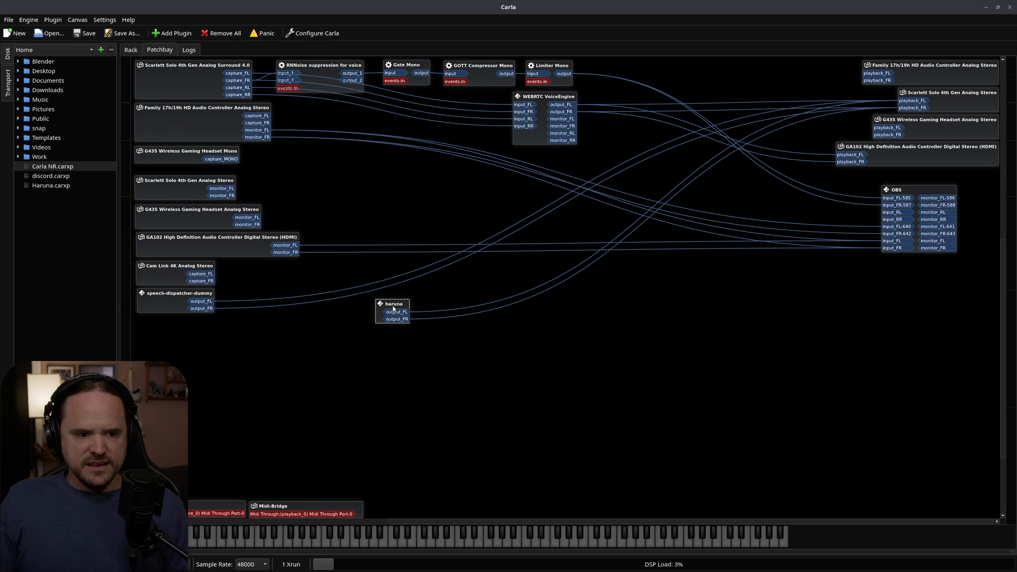
left_click_drag(394, 308, 382, 305)
Search the plugins for "gain", add Audio Gain (Stereo) to the patchbay and place its node to the right of haruna.
right_click(477, 342)
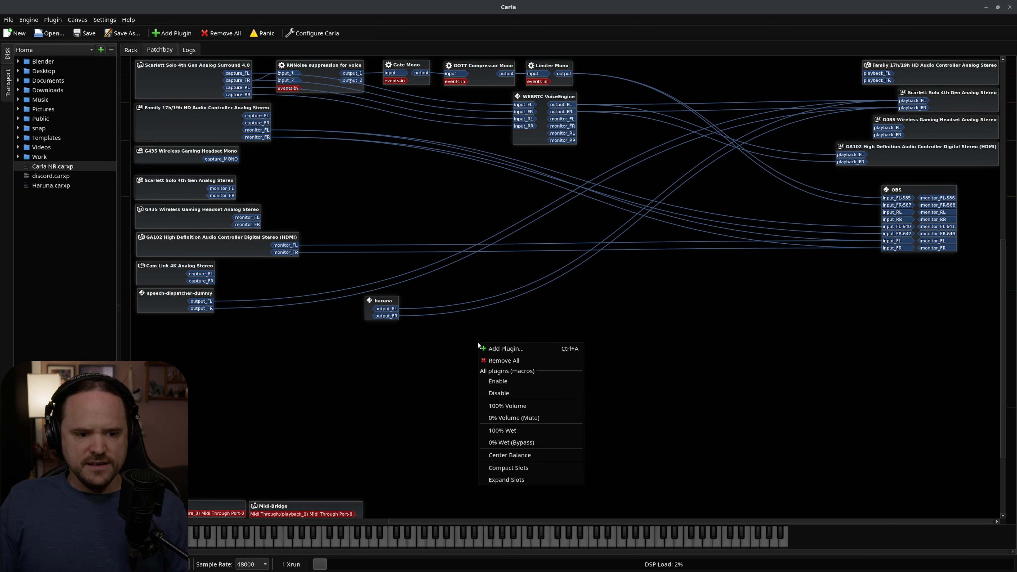
left_click(492, 348)
type("gain")
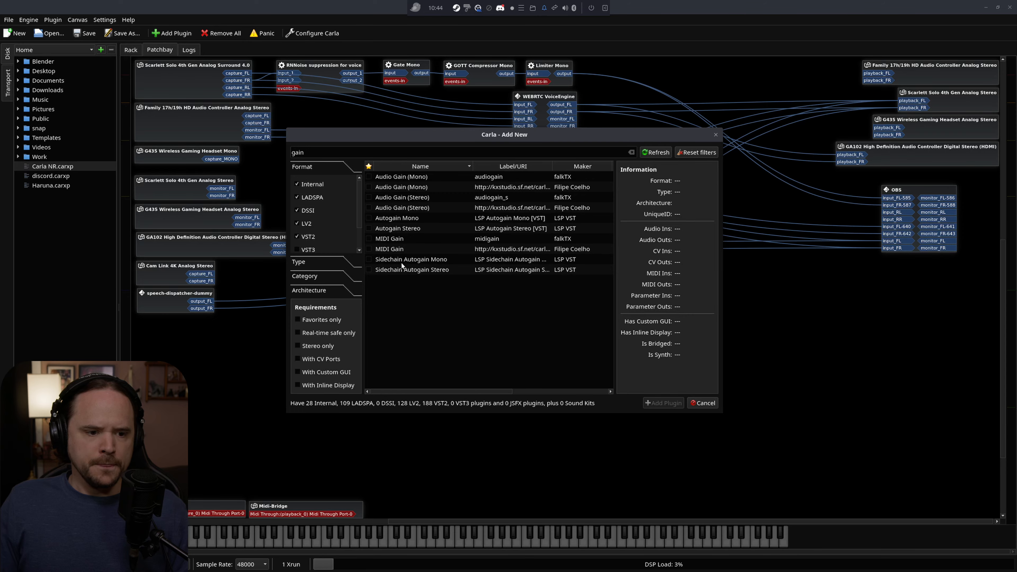
double_click(412, 201)
left_click_drag(414, 204, 542, 310)
Route haruna's outputs into Audio Gain (Stereo) and its outputs to the Family 17h/19h playback ports, repositioning the gain node above haruna.
left_click_drag(386, 308, 523, 310)
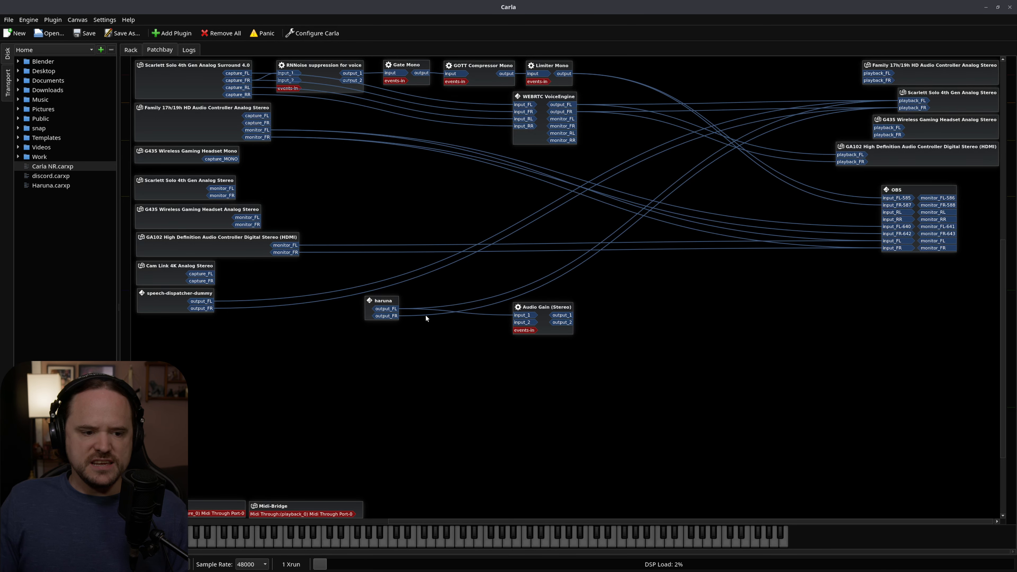
left_click_drag(388, 316, 528, 323)
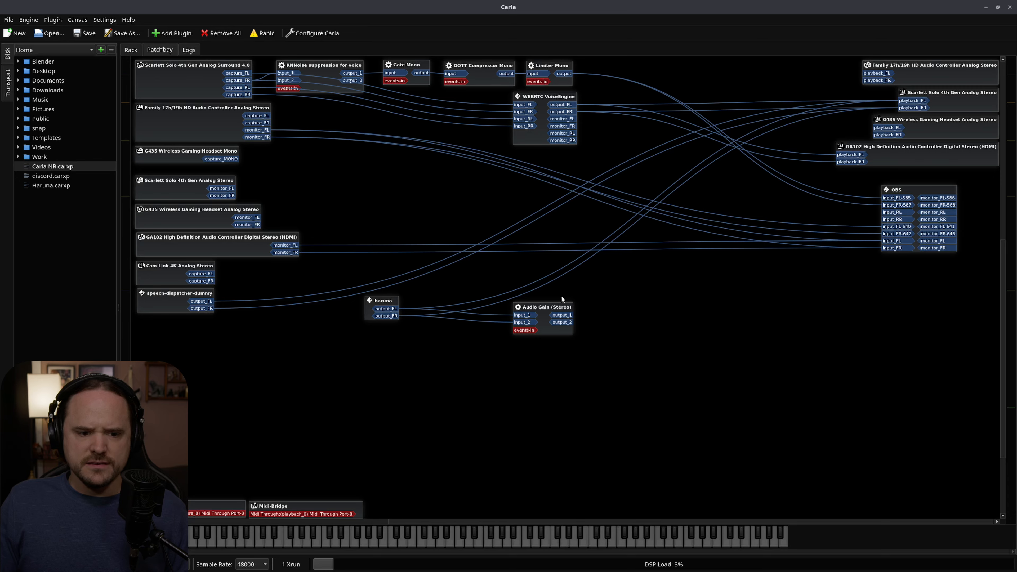
left_click_drag(552, 307, 783, 104)
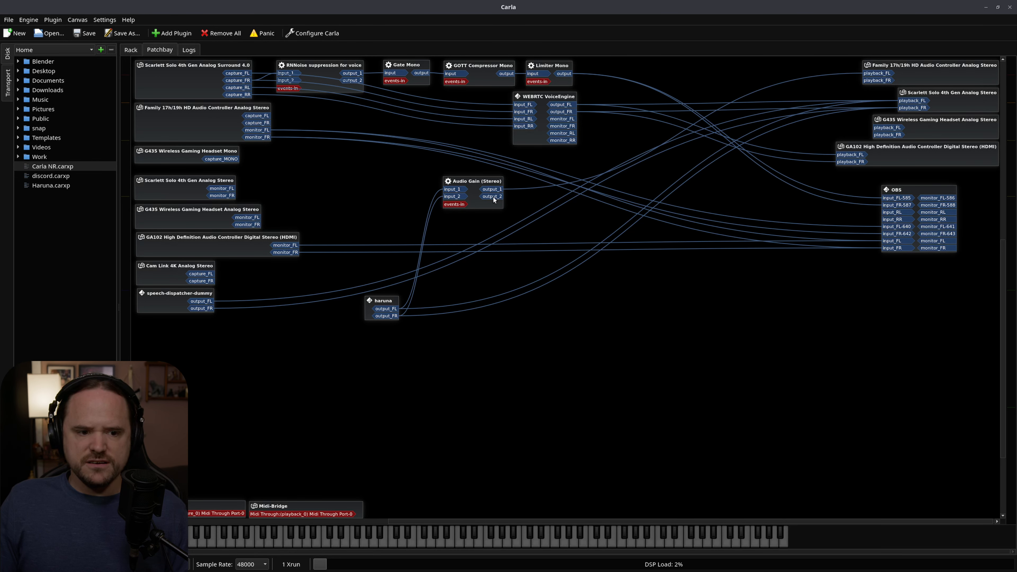
left_click_drag(493, 196, 884, 80)
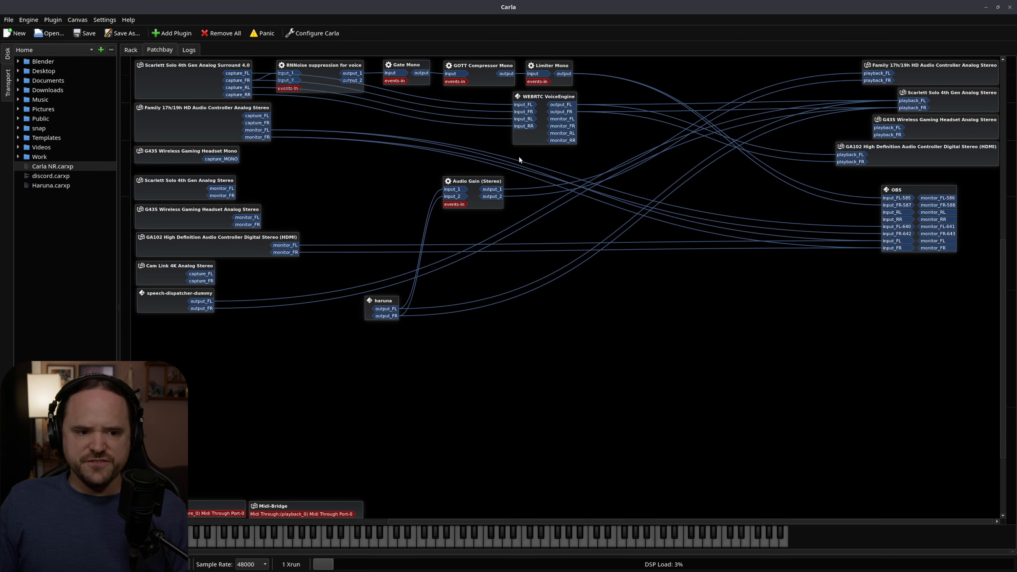
Switch to the Haruna video player and move its window below the Audio Gain (Stereo) node.
left_click(471, 180)
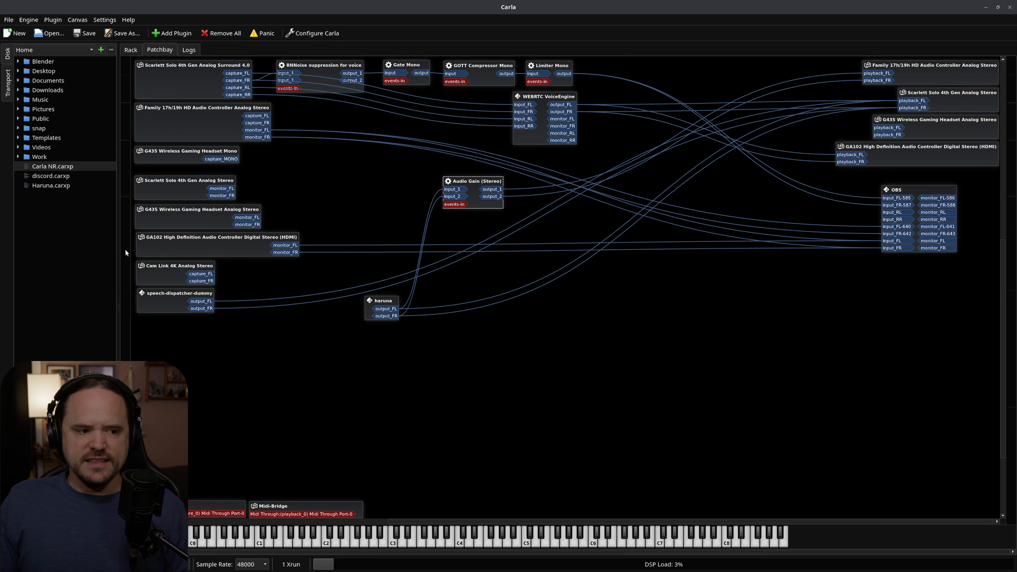
left_click(492, 78)
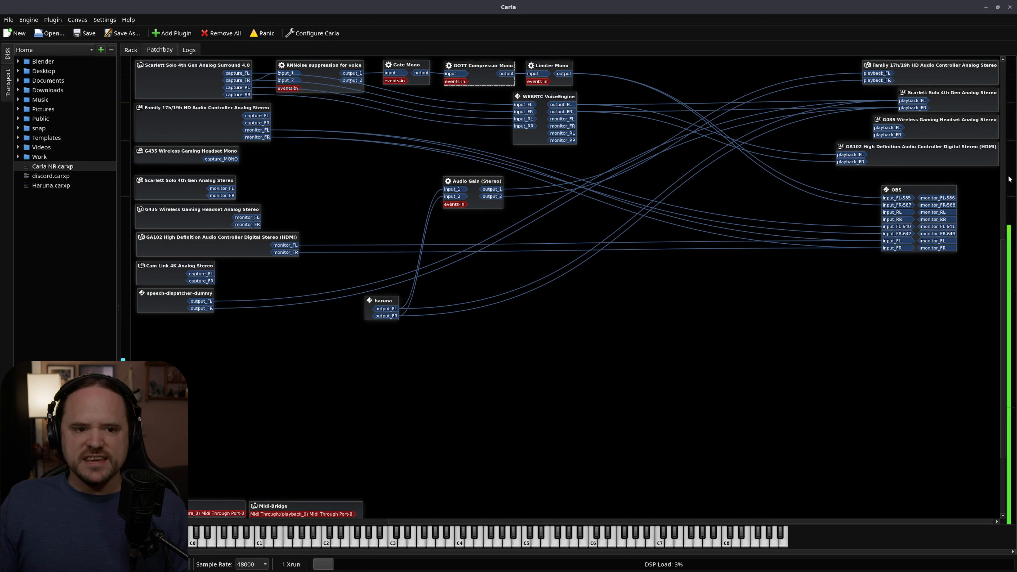
left_click(494, 179)
key("alt+Tab")
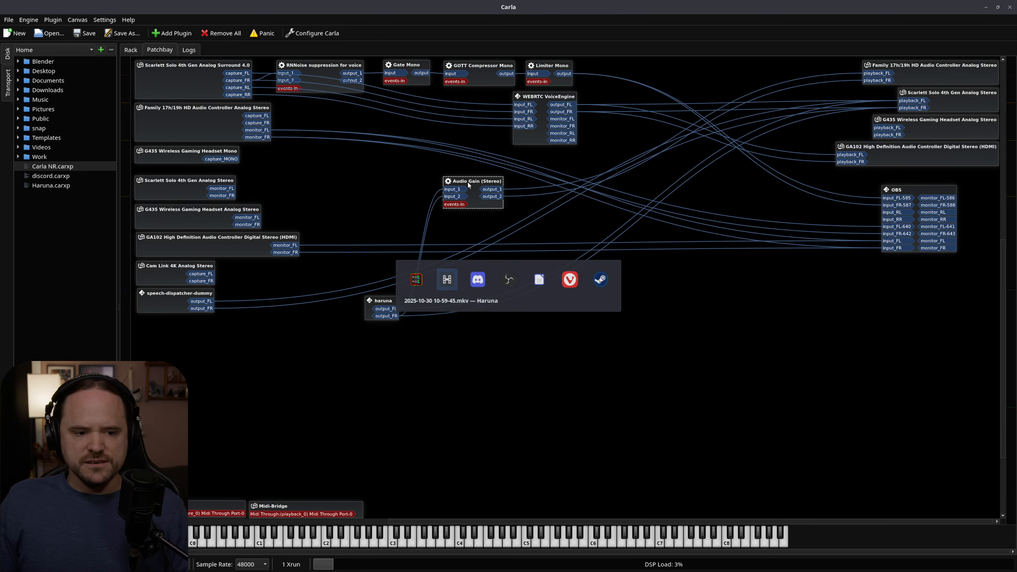
left_click_drag(354, 203, 640, 279)
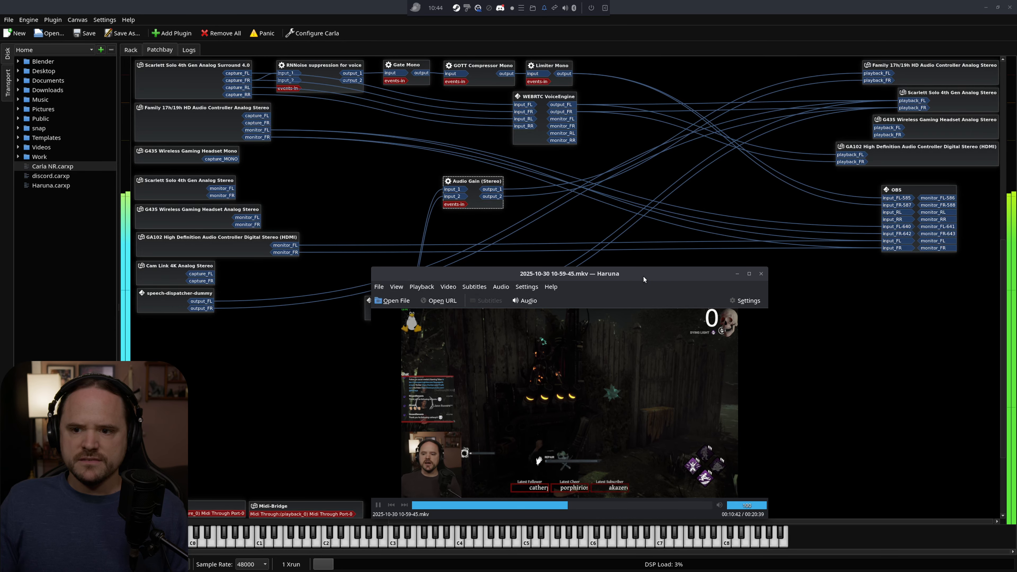
Set the Gain parameter of the Audio Gain (Stereo) plugin to about 0.41 and close its dialog.
double_click(476, 181)
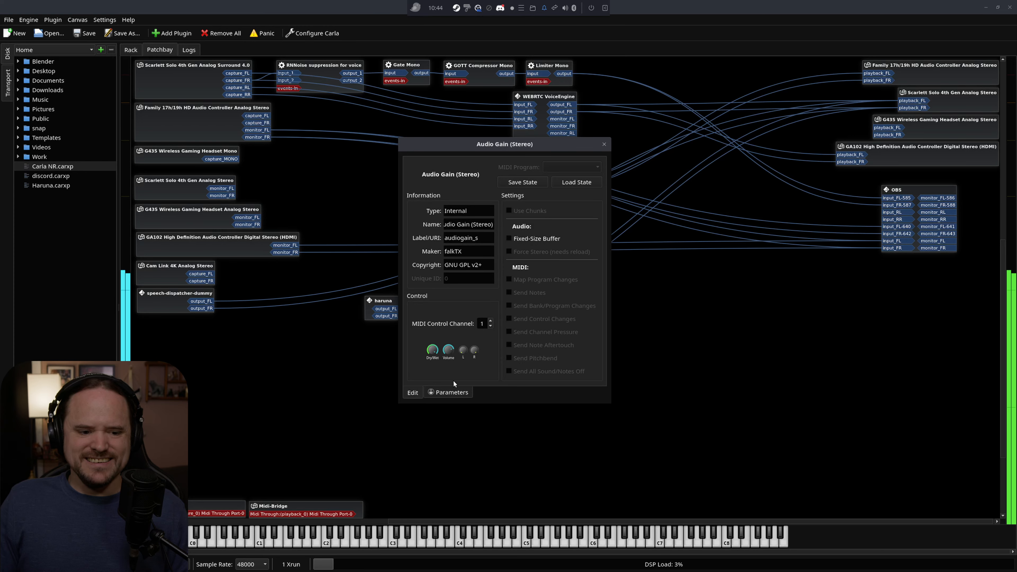
left_click(450, 392)
left_click_drag(456, 166, 451, 167)
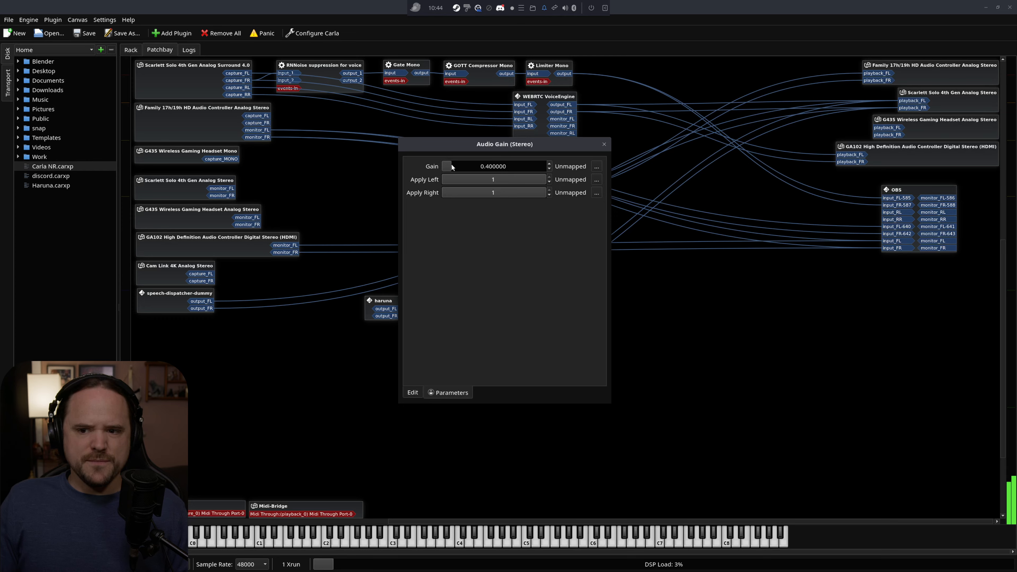
left_click(604, 144)
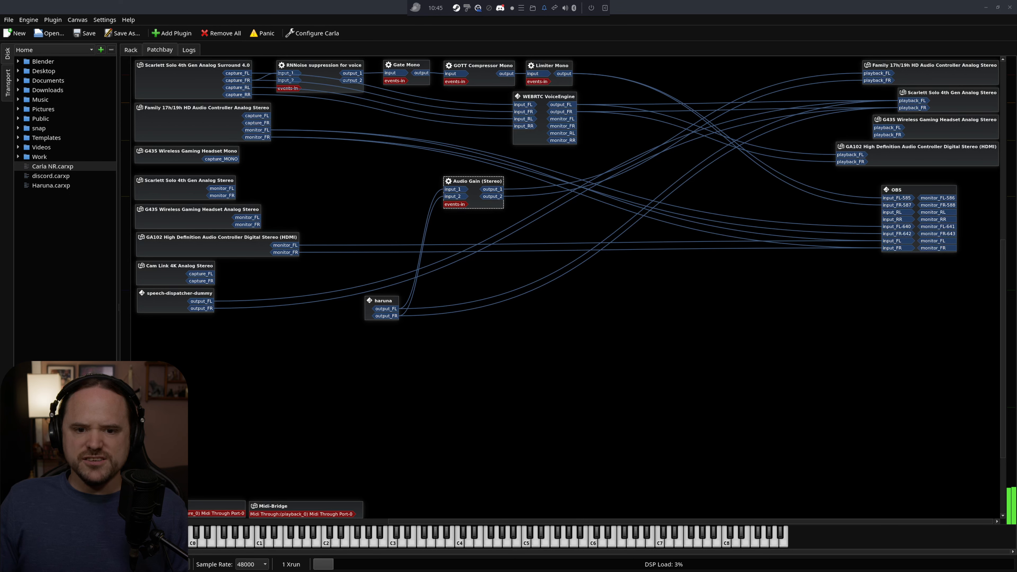
Move the Audio Gain (Stereo) node closer above haruna, and switch to the Haruna video player and back to the Carla patchbay.
left_click_drag(468, 175, 442, 149)
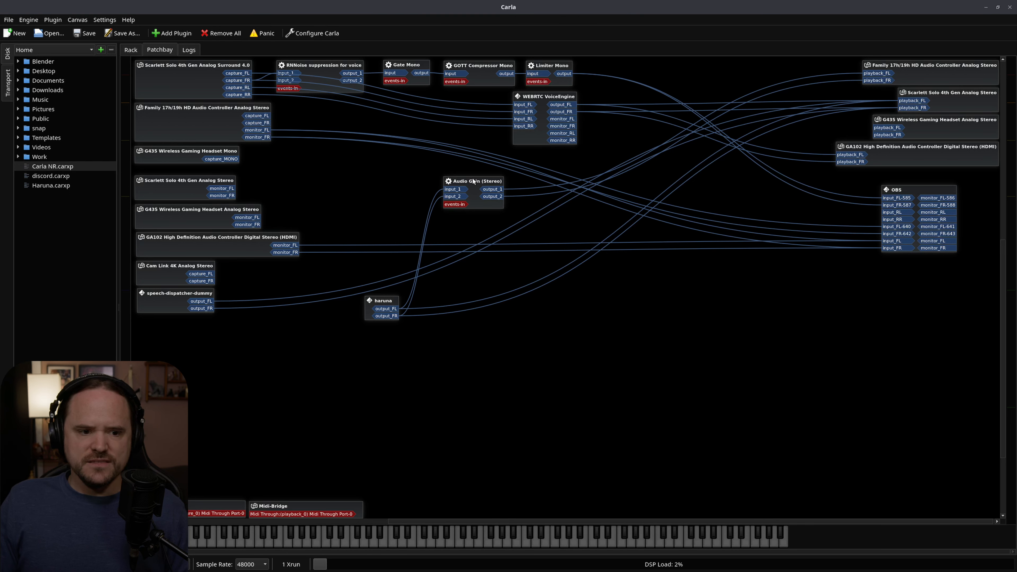
left_click_drag(473, 181, 449, 197)
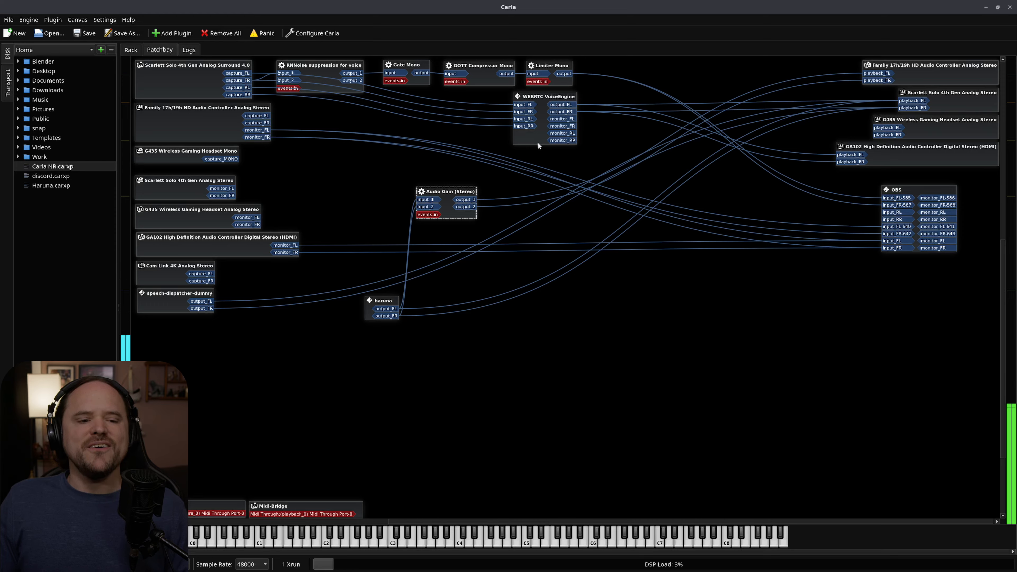
key("alt+Tab")
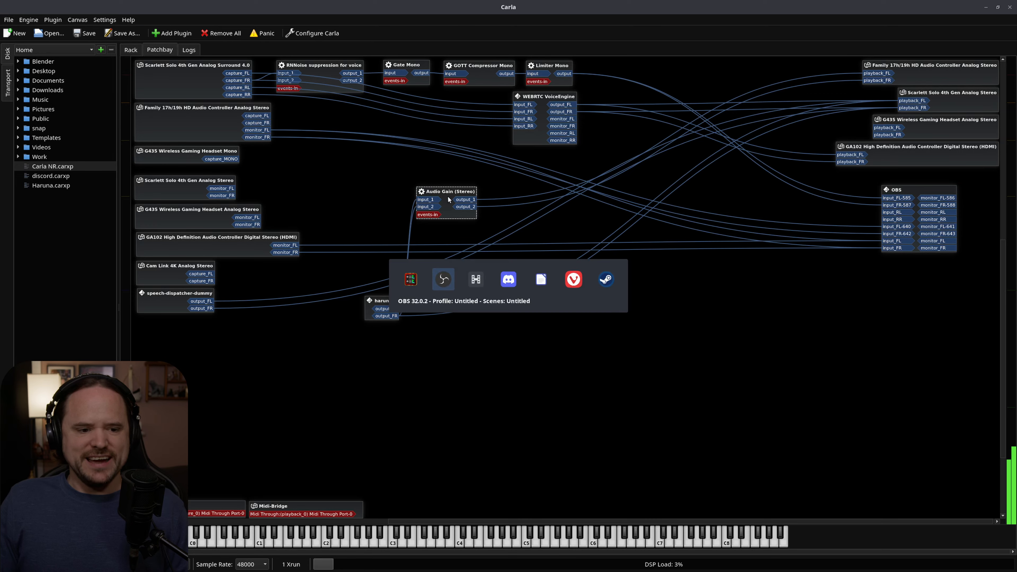
key("alt+Tab")
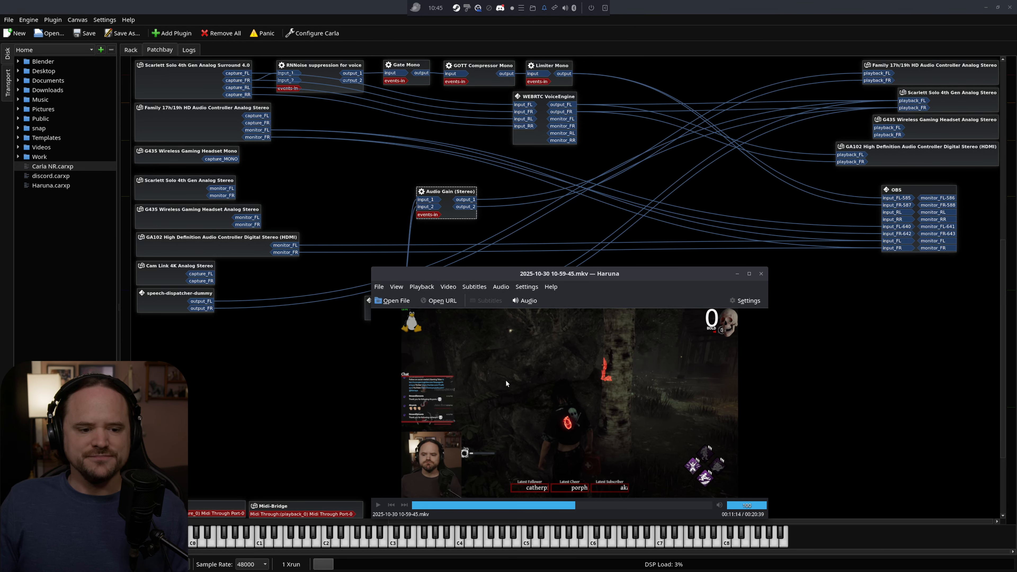
key("alt+Tab")
left_click(198, 75)
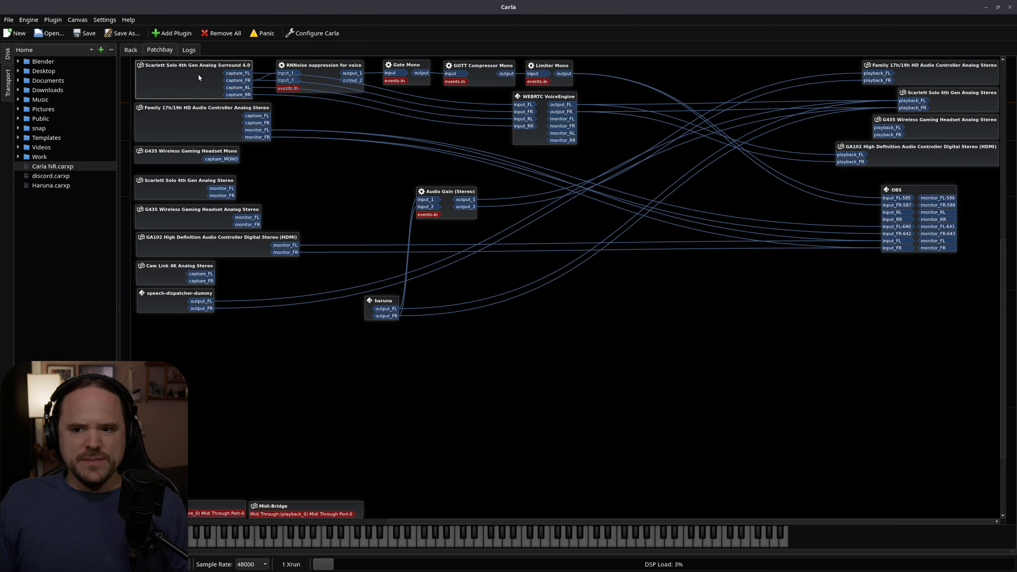
left_click(238, 87)
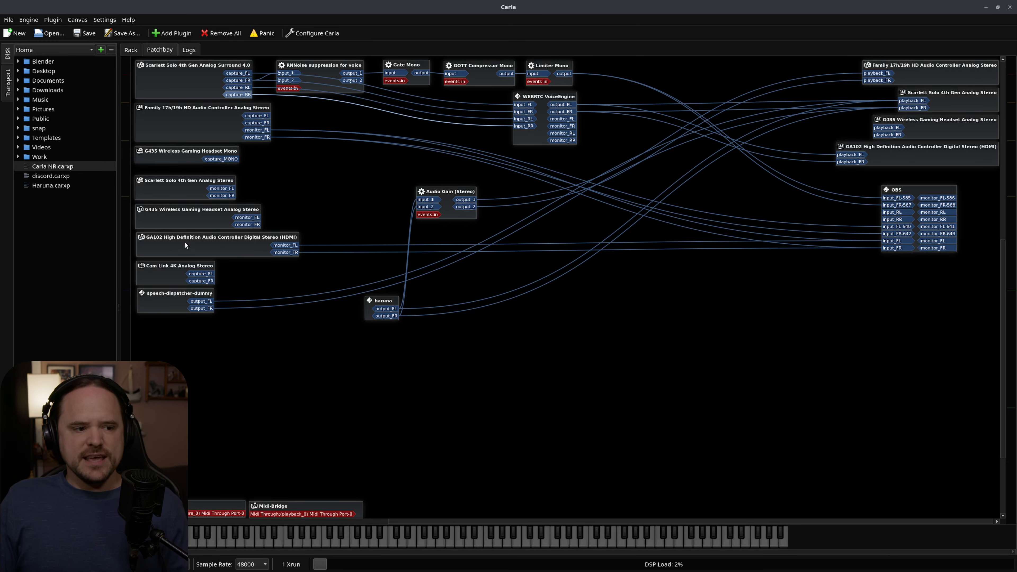
left_click(172, 196)
left_click(530, 142)
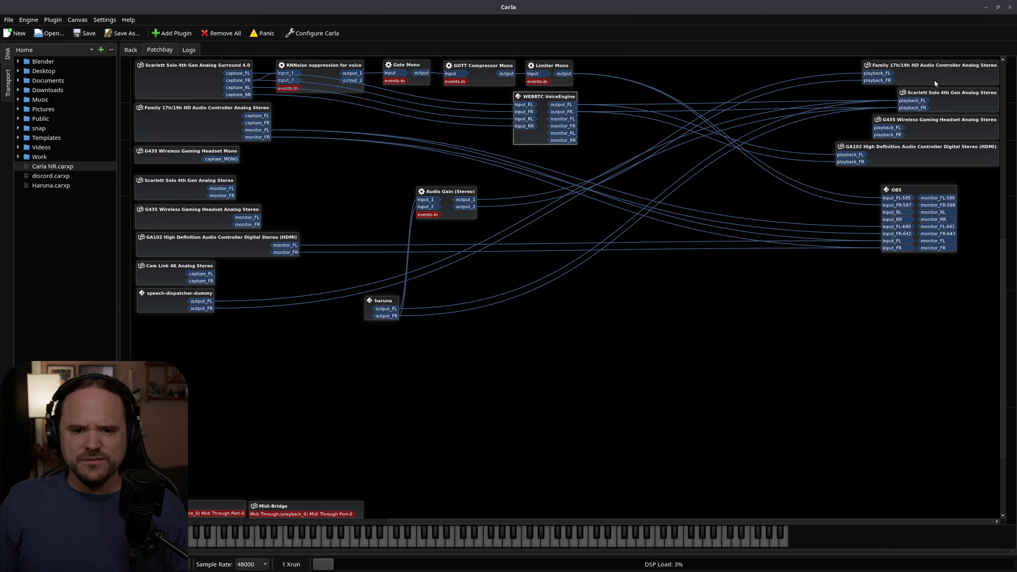
left_click(913, 155)
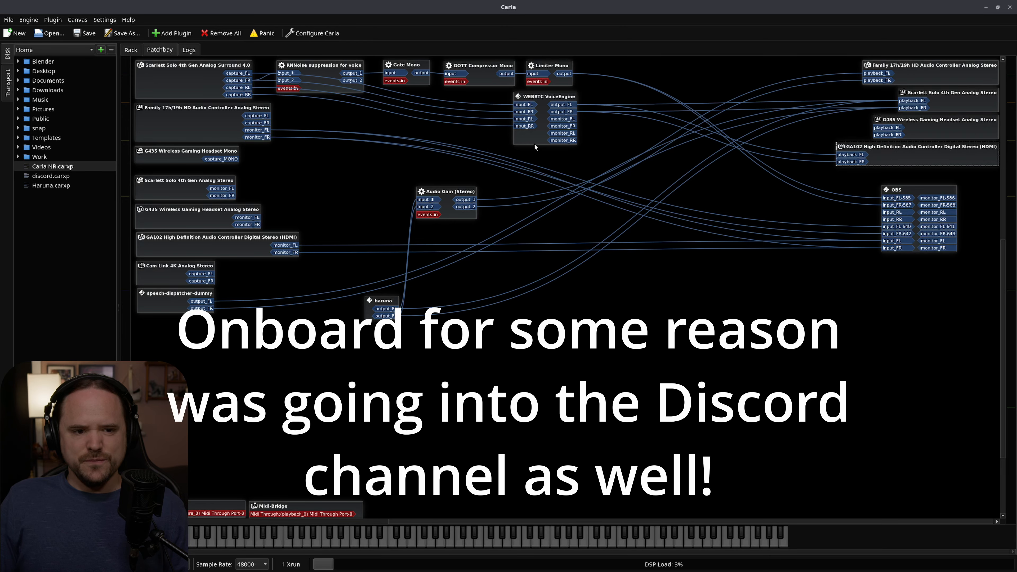
Disconnect everything from Scarlett Solo 4th Gen Analog Surround 4.0 and route its capture_FR into input_1 of RNNoise suppression for voice.
left_click_drag(532, 142, 527, 144)
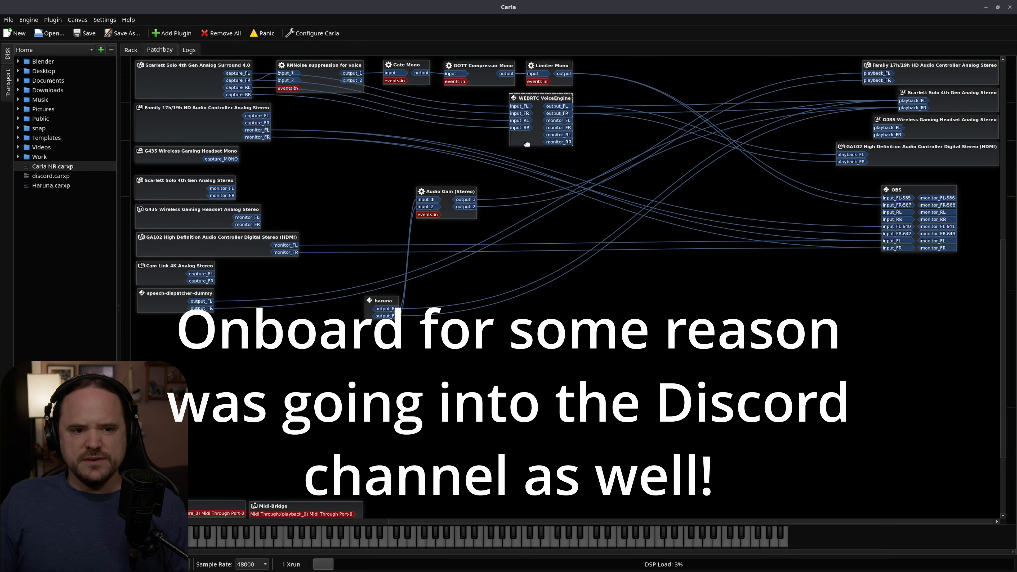
left_click(187, 78)
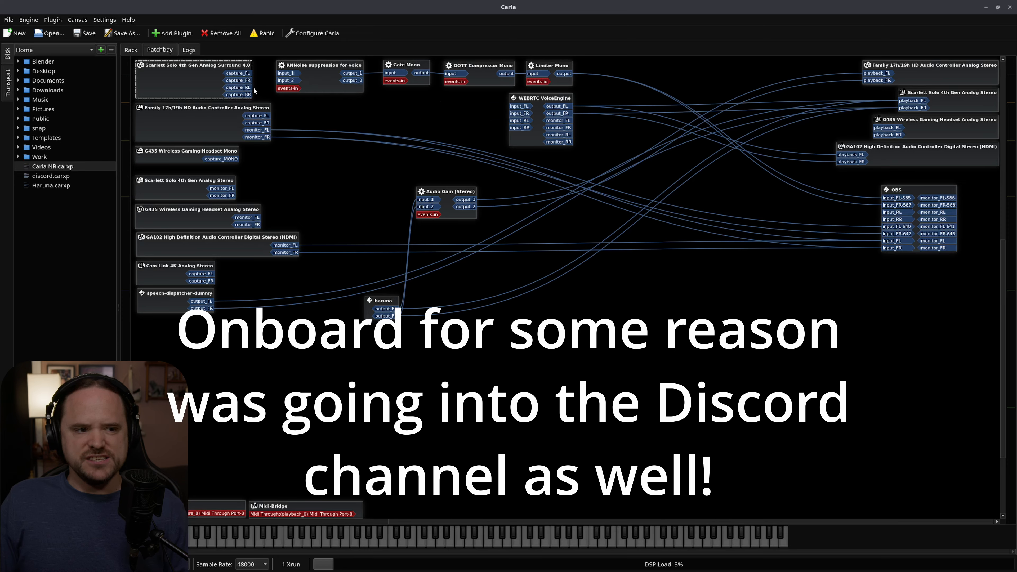
left_click_drag(242, 81, 284, 73)
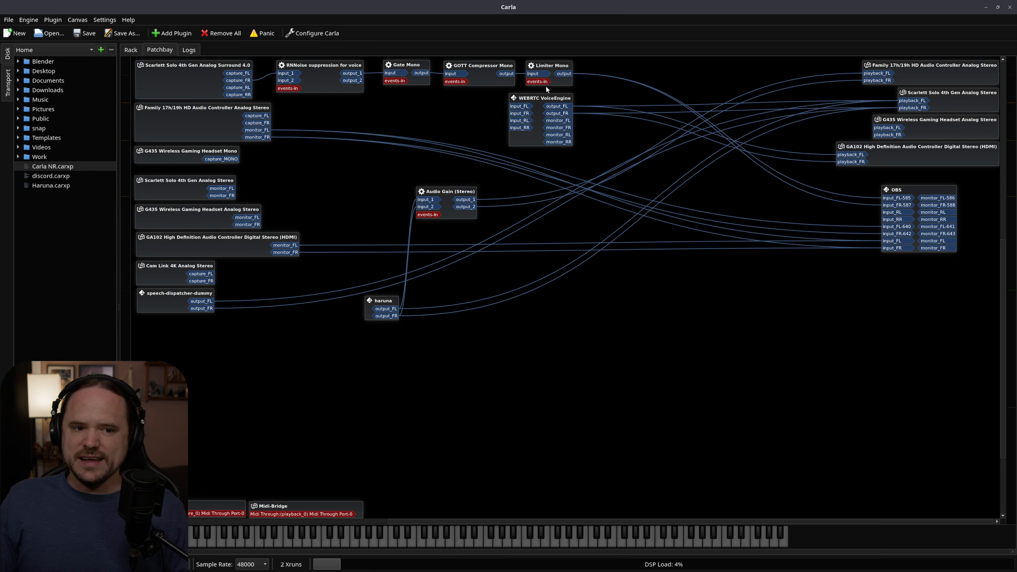
left_click_drag(548, 98, 560, 93)
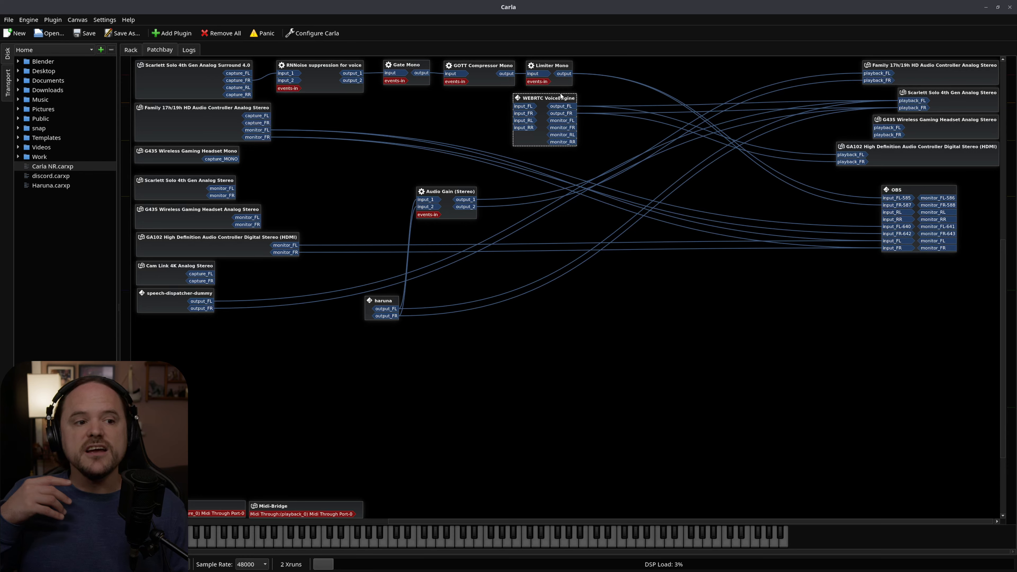
left_click(212, 95)
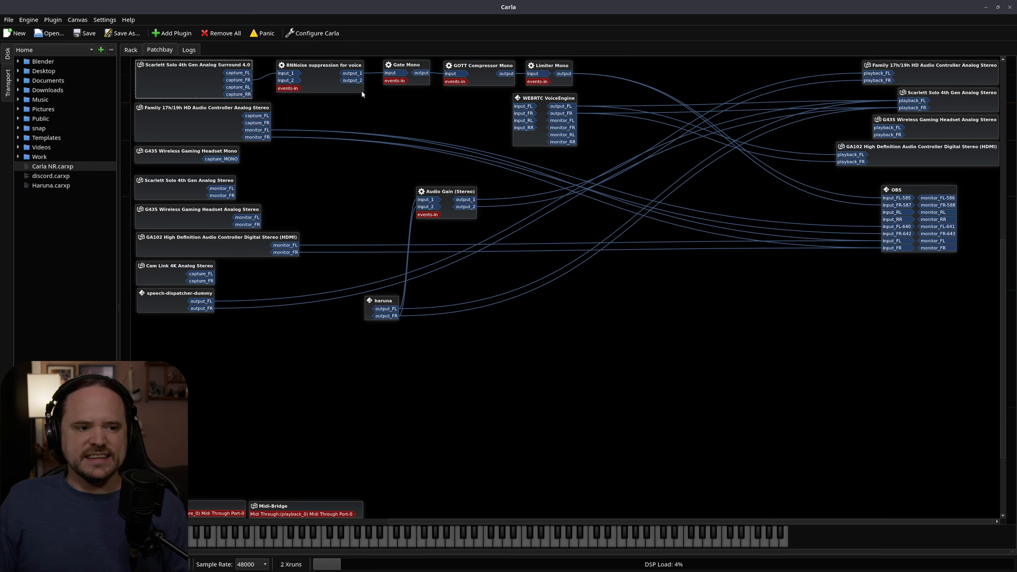
Place the WEBRTC VoiceEngine node beyond Limiter Mono and route the limiter's output into its input_FL and input_FR.
left_click_drag(566, 114, 648, 109)
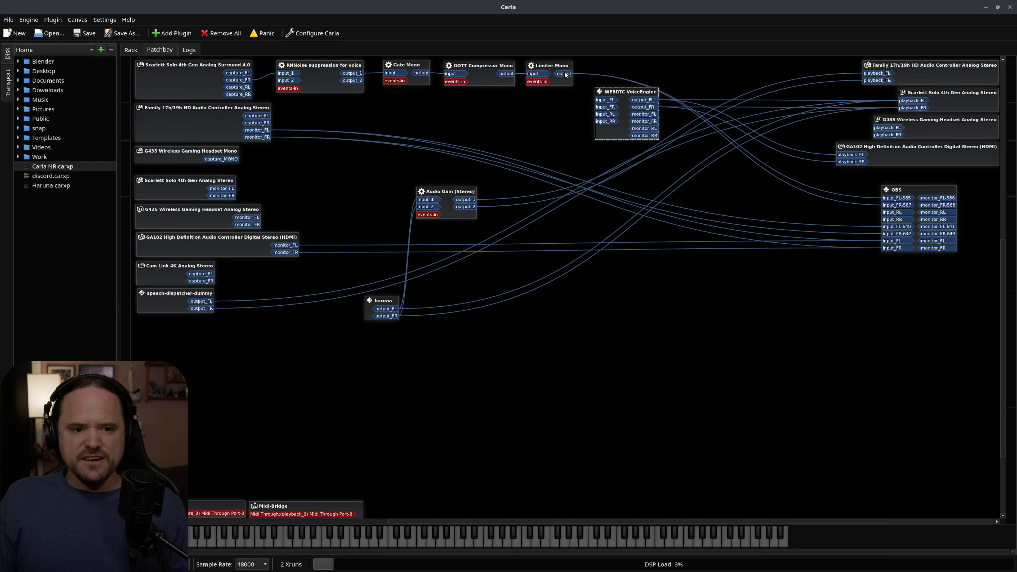
left_click_drag(563, 76, 605, 100)
left_click_drag(565, 74, 606, 107)
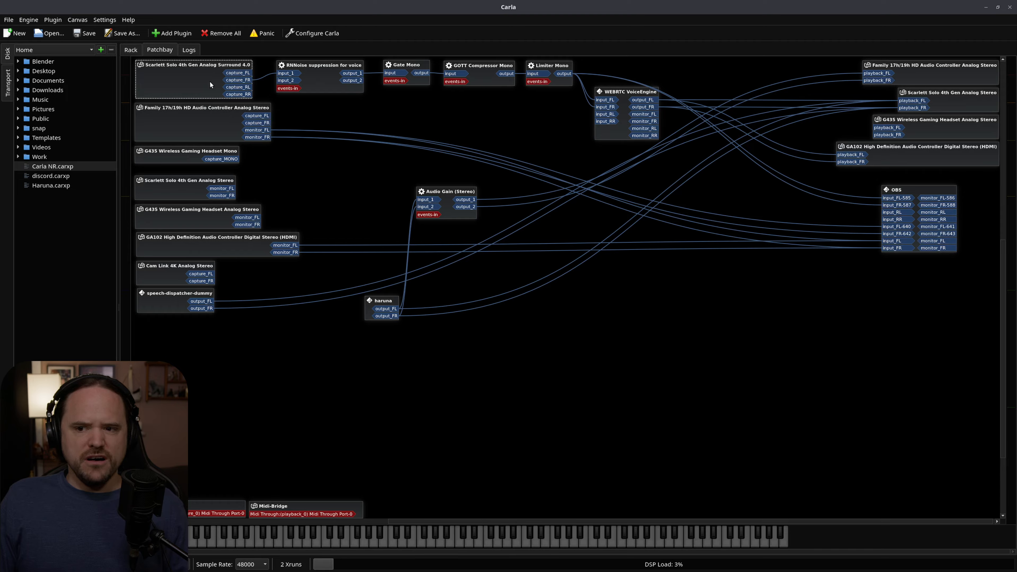
left_click(627, 92)
left_click_drag(627, 91, 638, 92)
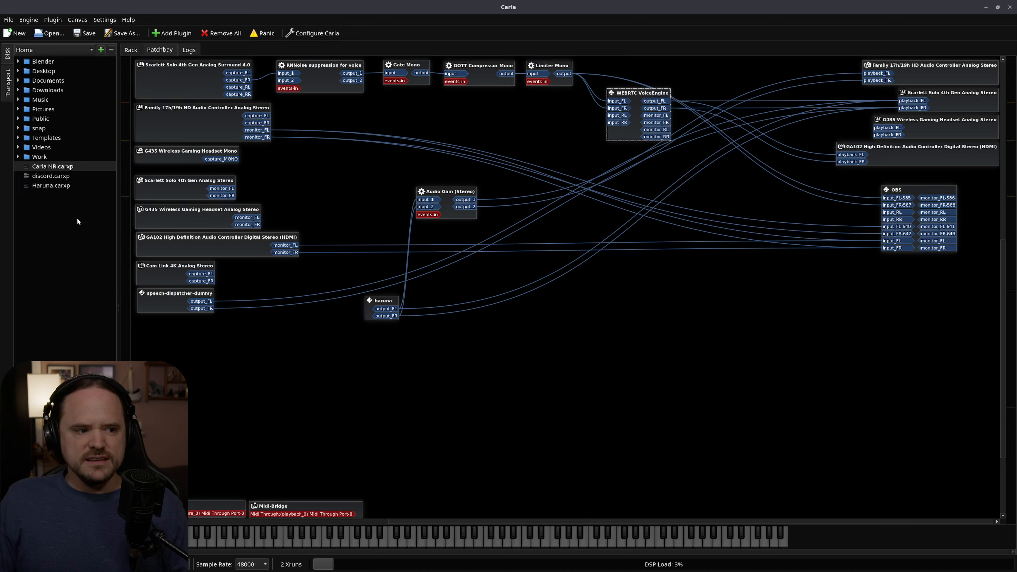
Select discord.carxp in the file browser and shift the WEBRTC VoiceEngine node slightly lower.
left_click(49, 176)
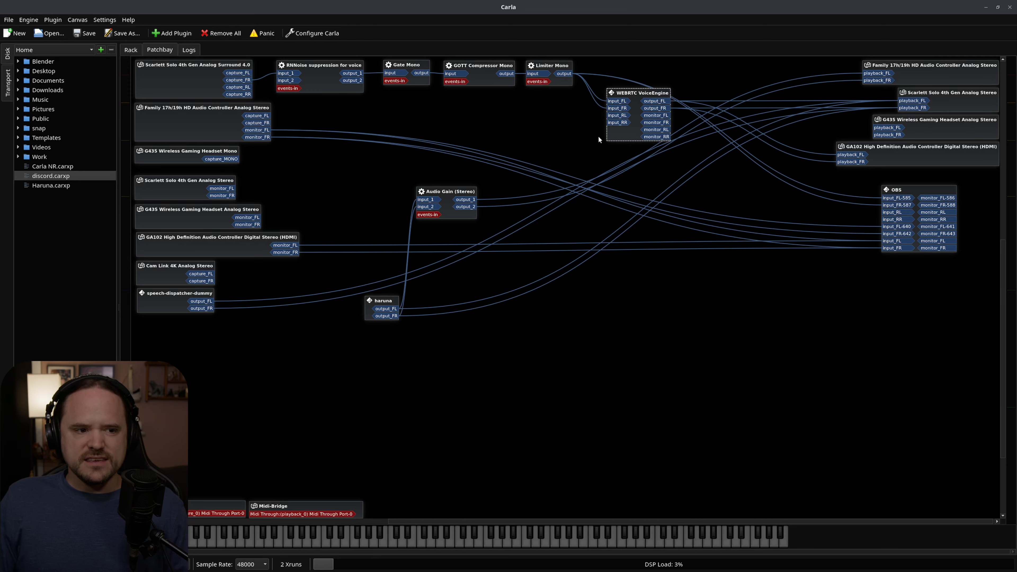
left_click(206, 83)
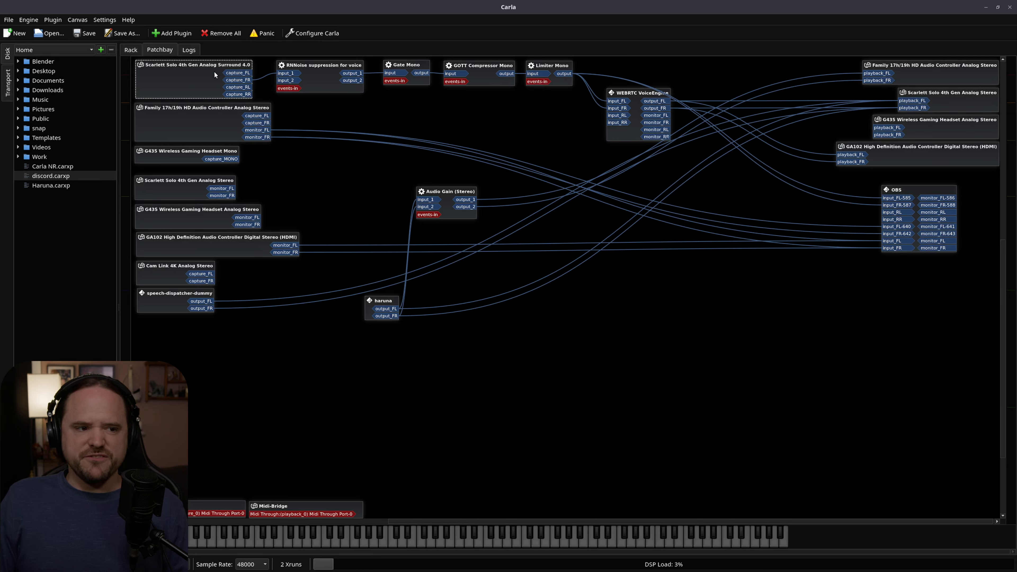
left_click_drag(642, 96, 625, 113)
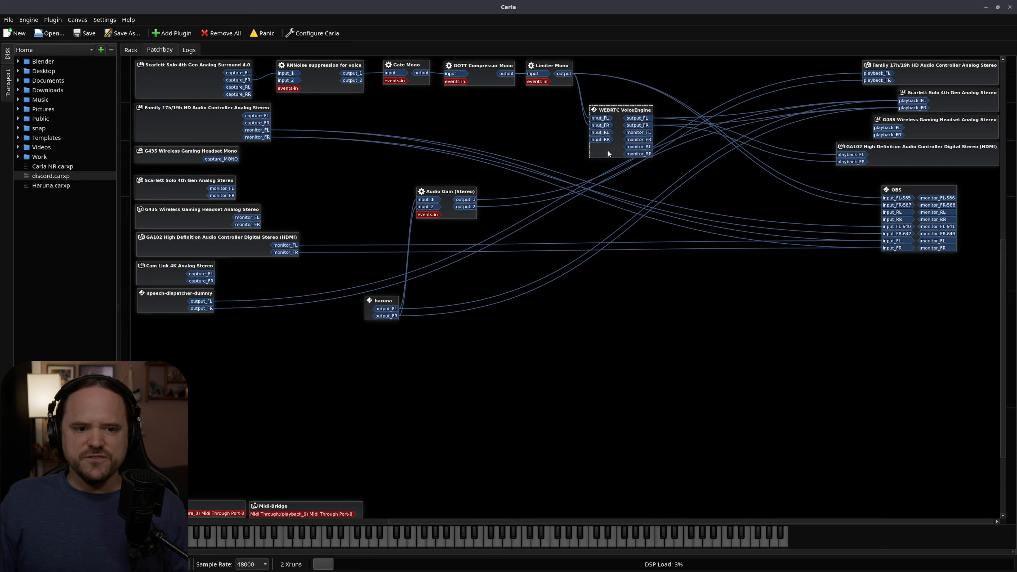
right_click(607, 150)
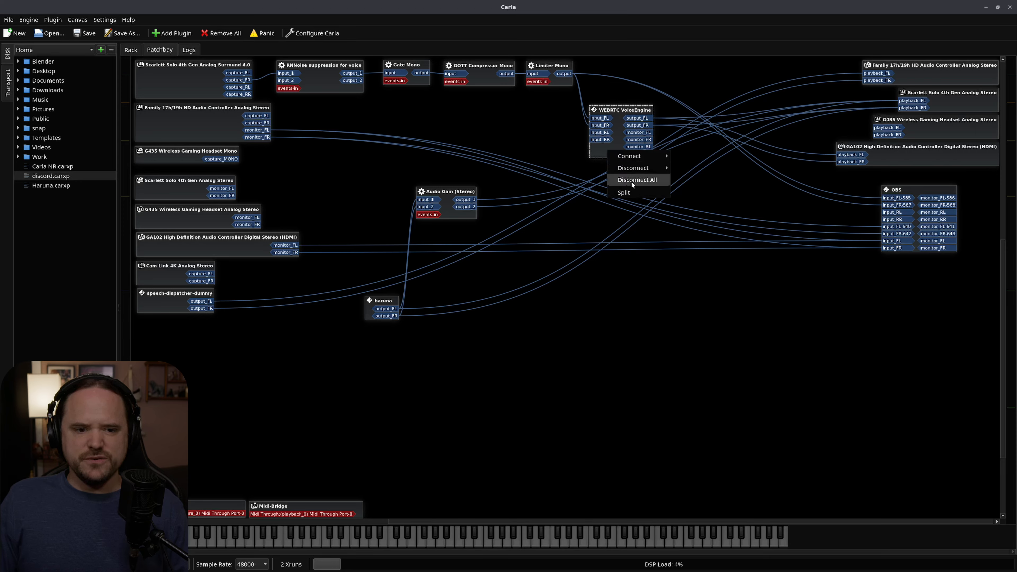
left_click(619, 112)
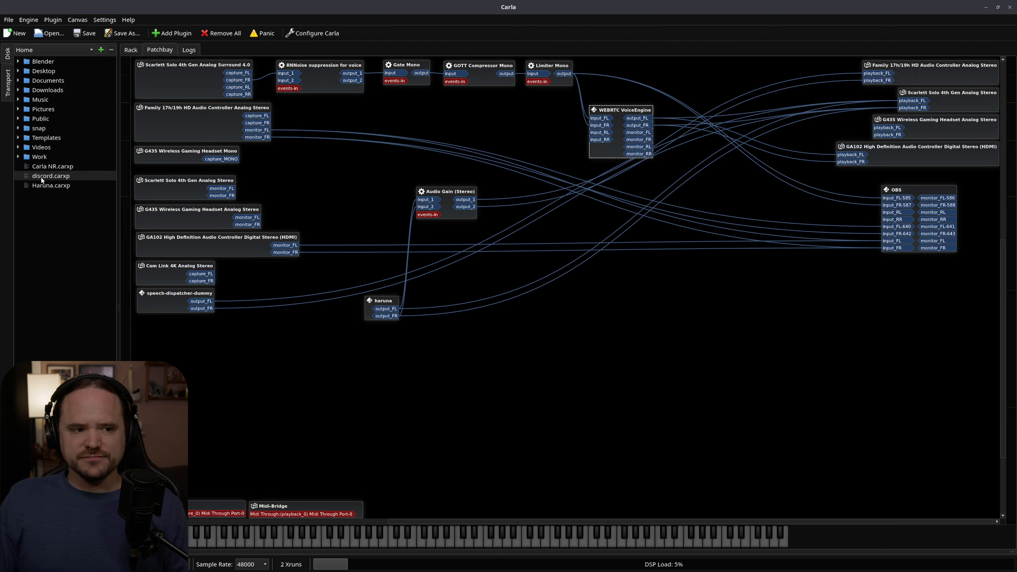
Clear all connections of Scarlett Solo 4th Gen Analog Surround 4.0 and reconnect only capture_FR to RNNoise's input_1.
right_click(193, 82)
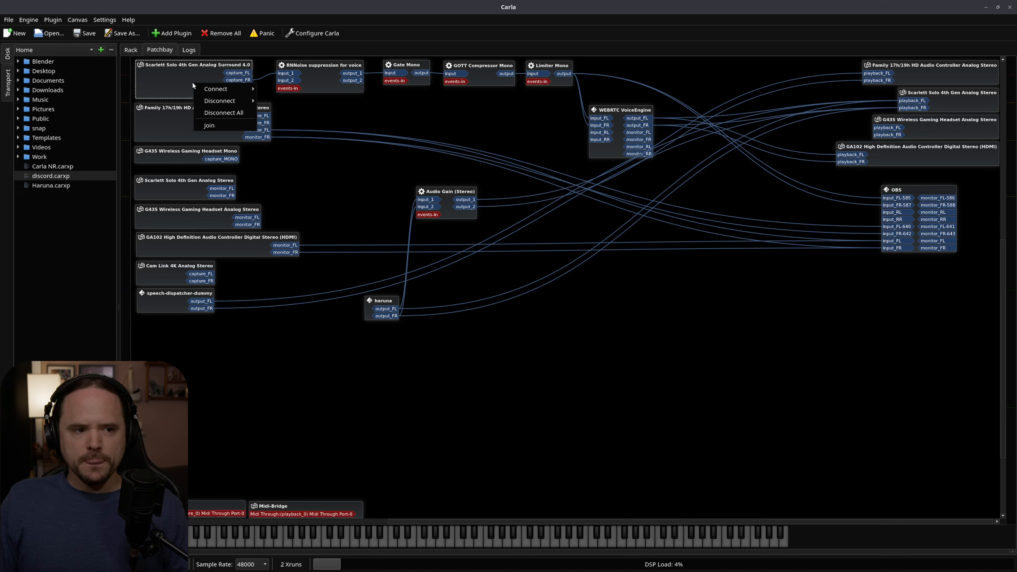
left_click(230, 113)
left_click_drag(243, 81, 282, 72)
Disconnect everything from WEBRTC VoiceEngine and route its output_FL and output_FR to the Scarlett Solo and GA102 playback ports, repositioning the node below Limiter Mono.
right_click(600, 145)
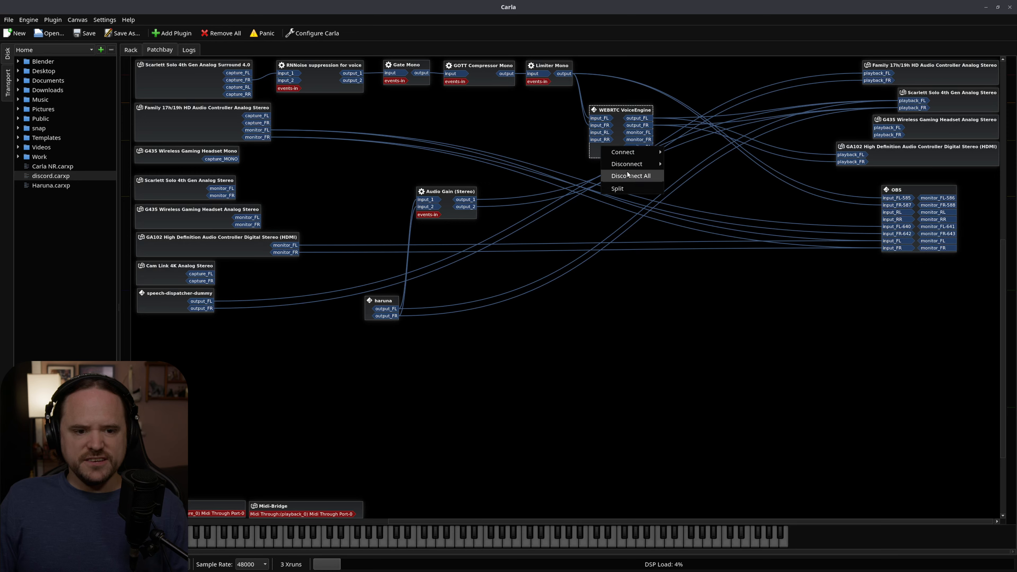
left_click(627, 171)
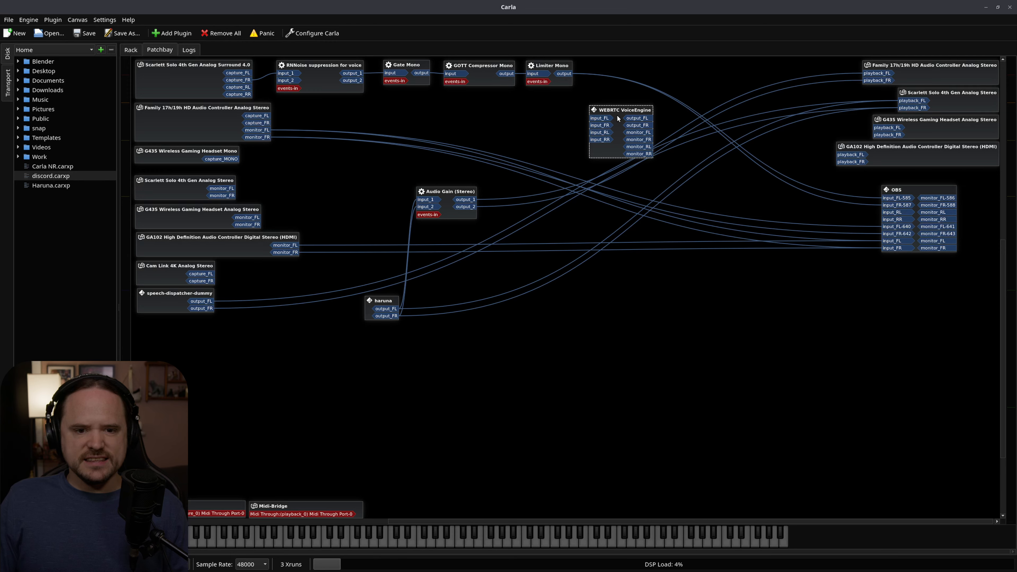
left_click_drag(622, 109, 901, 103)
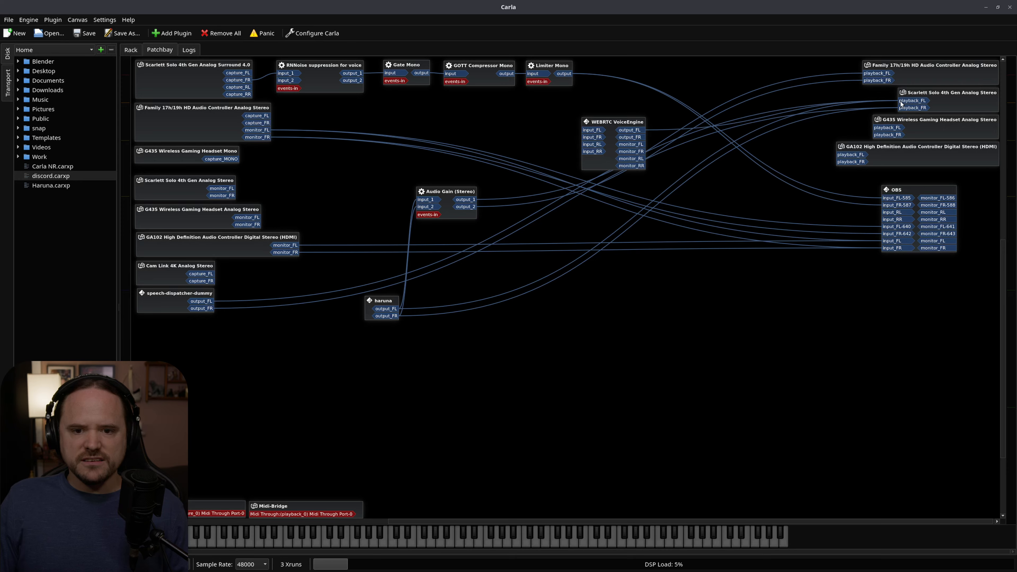
left_click_drag(642, 138, 922, 109)
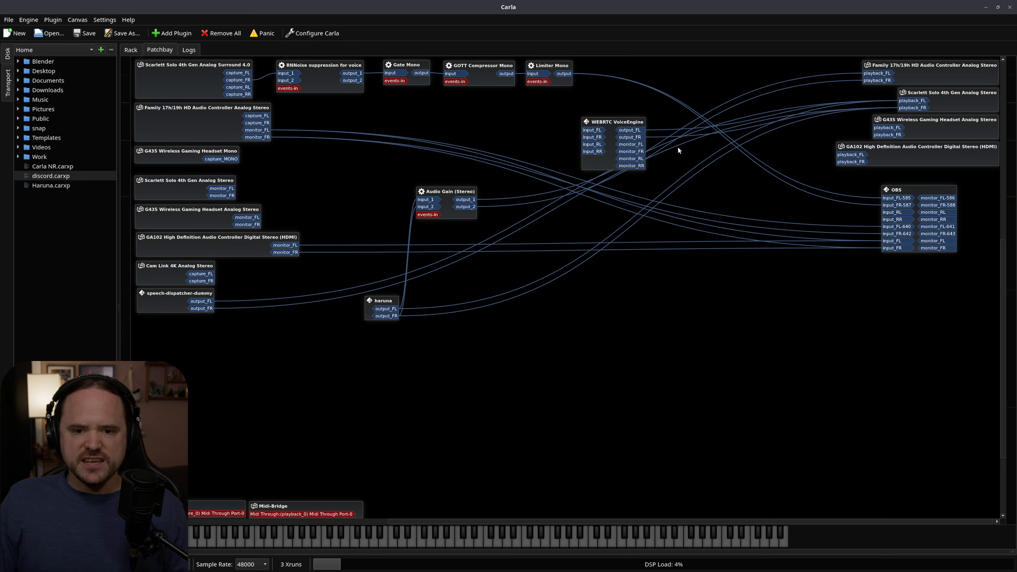
left_click_drag(637, 130, 851, 154)
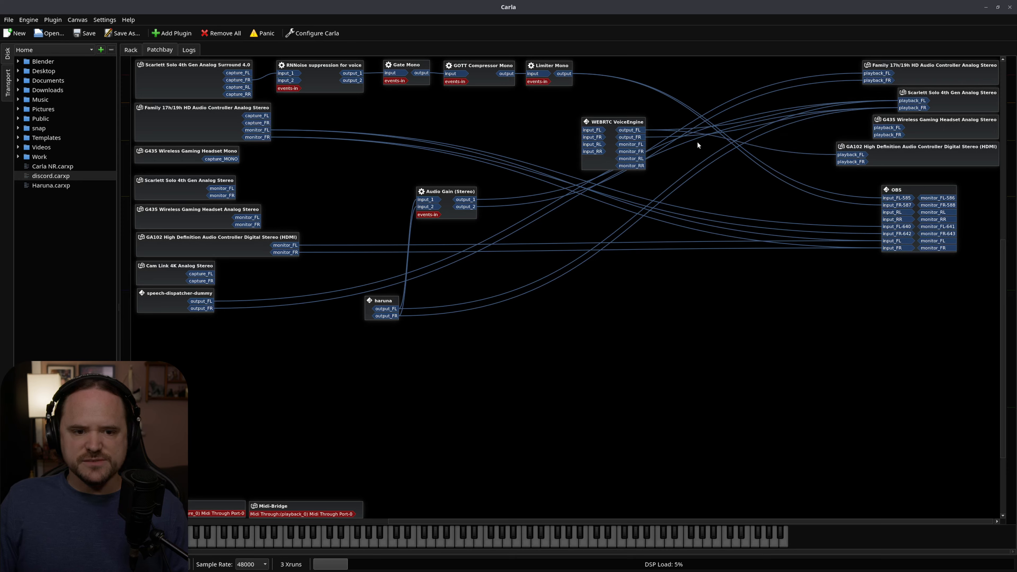
left_click_drag(637, 139, 851, 162)
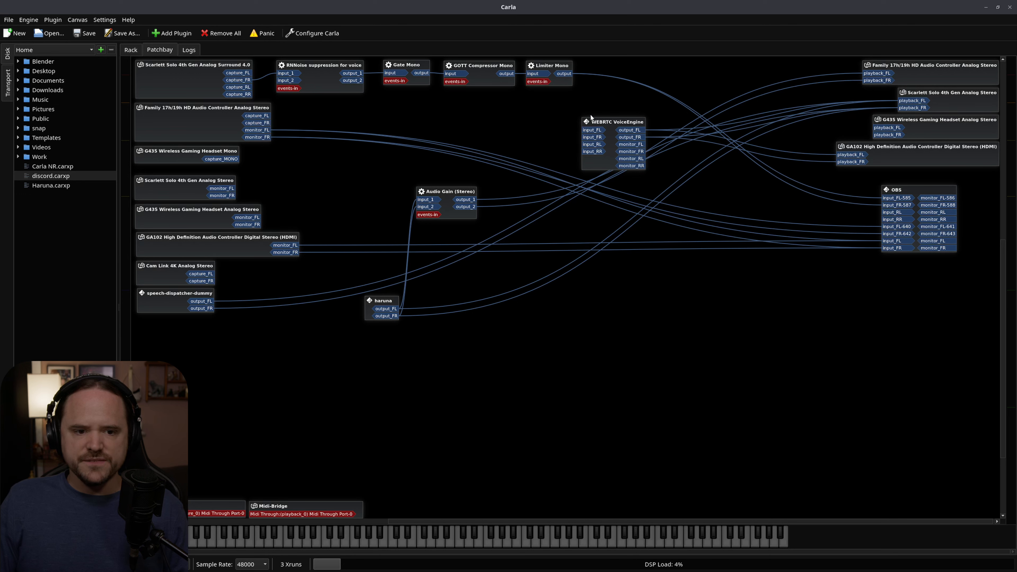
left_click_drag(601, 124, 574, 111)
Connect the Scarlett Solo 4th Gen Analog Surround 4.0 capture node to WEBRTC VoiceEngine.
right_click(164, 76)
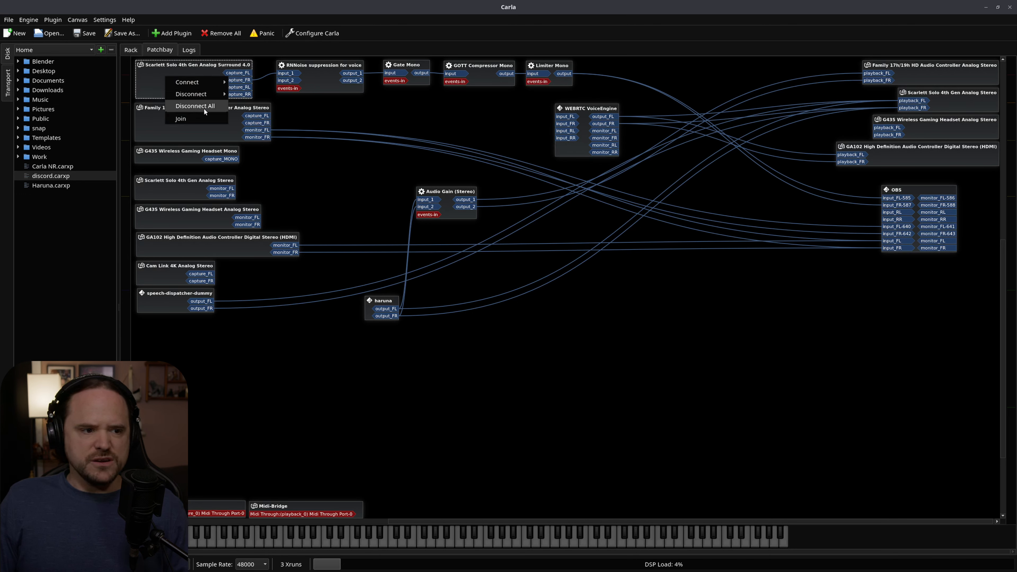
mouse_move(201, 82)
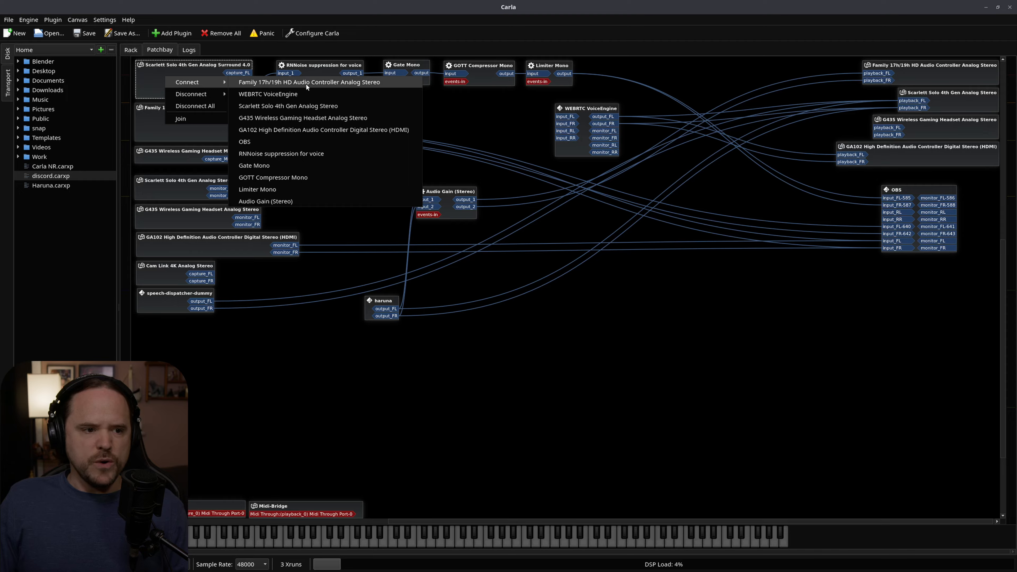
left_click(309, 95)
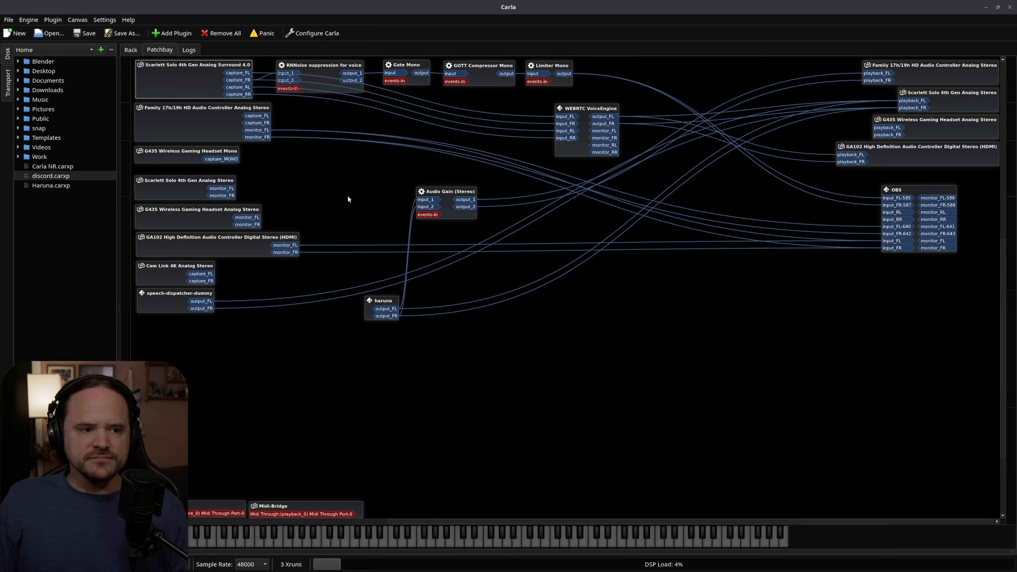
left_click(357, 211)
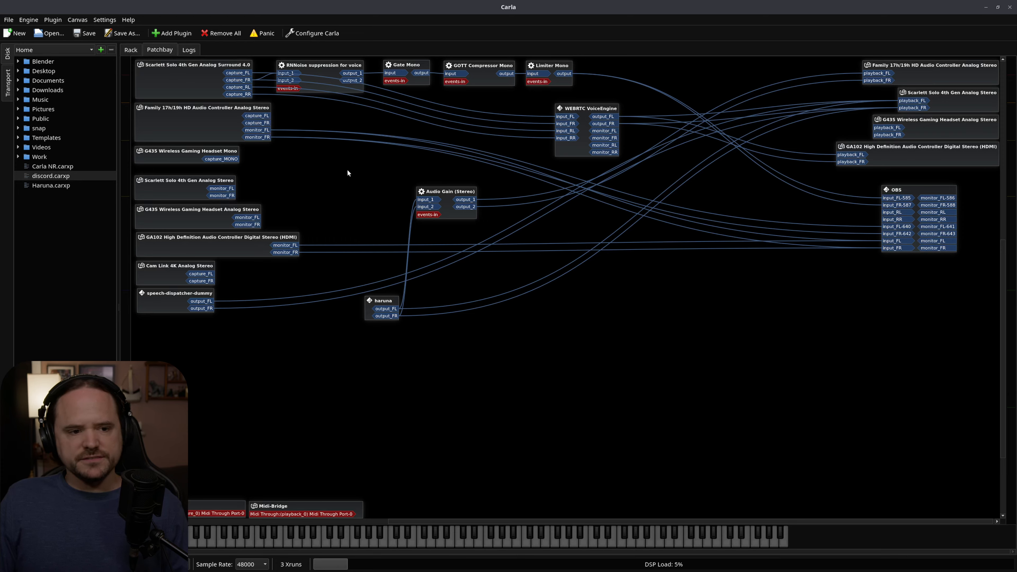
Load the discord.carxp project and move the WEBRTC VoiceEngine node up, level with the upper plugin chain.
left_click(590, 112)
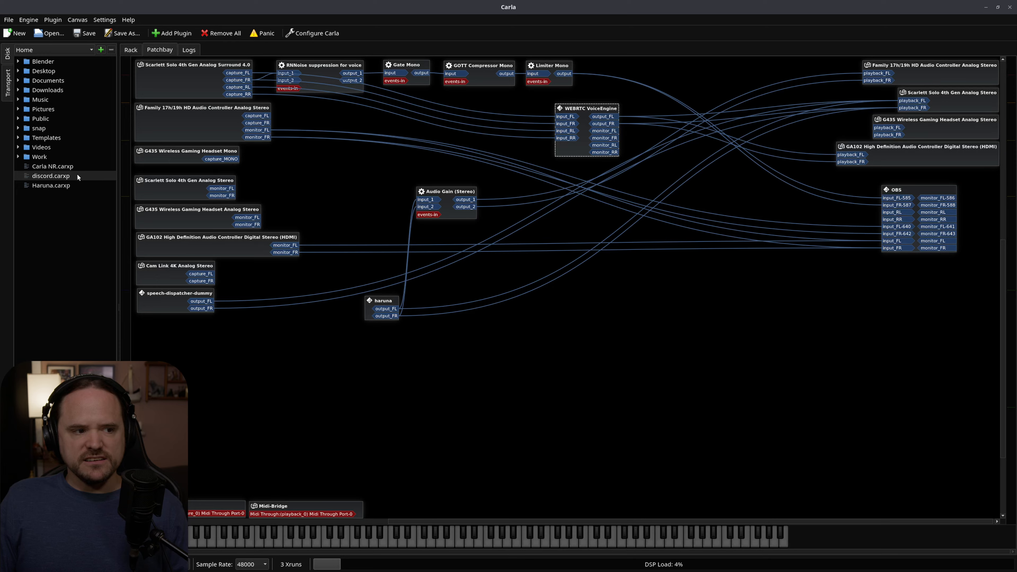
double_click(45, 177)
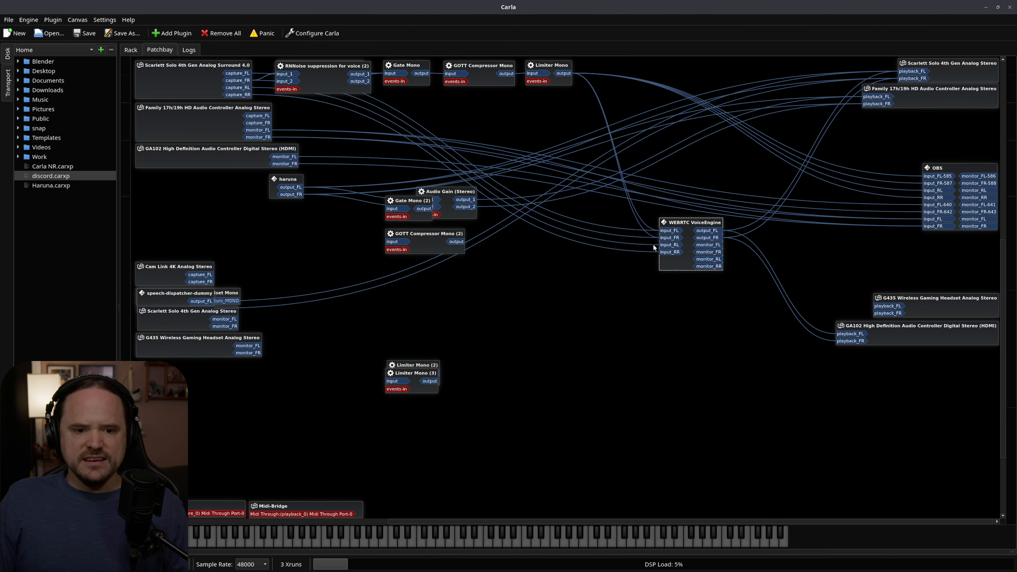
left_click_drag(698, 228, 696, 133)
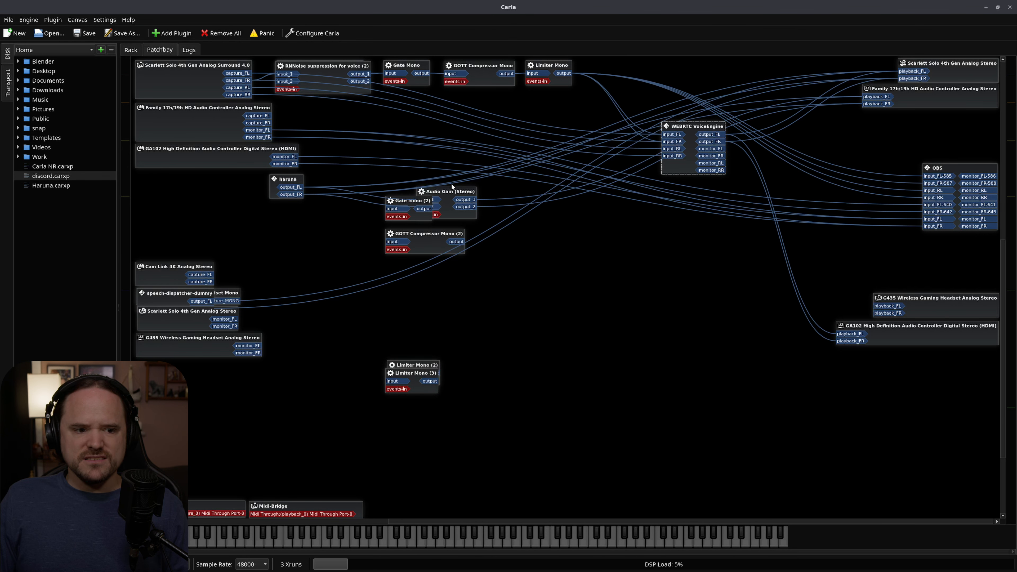
Spread the overlapping Audio Gain (Stereo), Gate Mono (2), GOTT Compressor Mono (2), Limiter Mono (2) and Limiter Mono (3) nodes apart below the main plugin chain.
left_click_drag(449, 195, 583, 245)
left_click_drag(411, 203, 550, 344)
left_click_drag(421, 242, 531, 316)
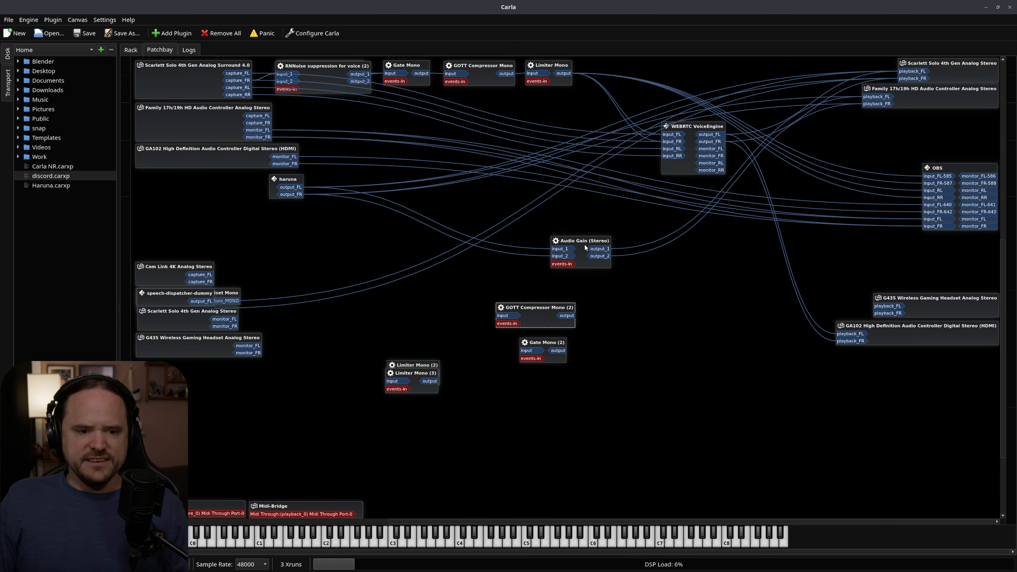
left_click_drag(585, 248, 583, 235)
left_click_drag(538, 306, 523, 306)
left_click_drag(544, 343, 534, 340)
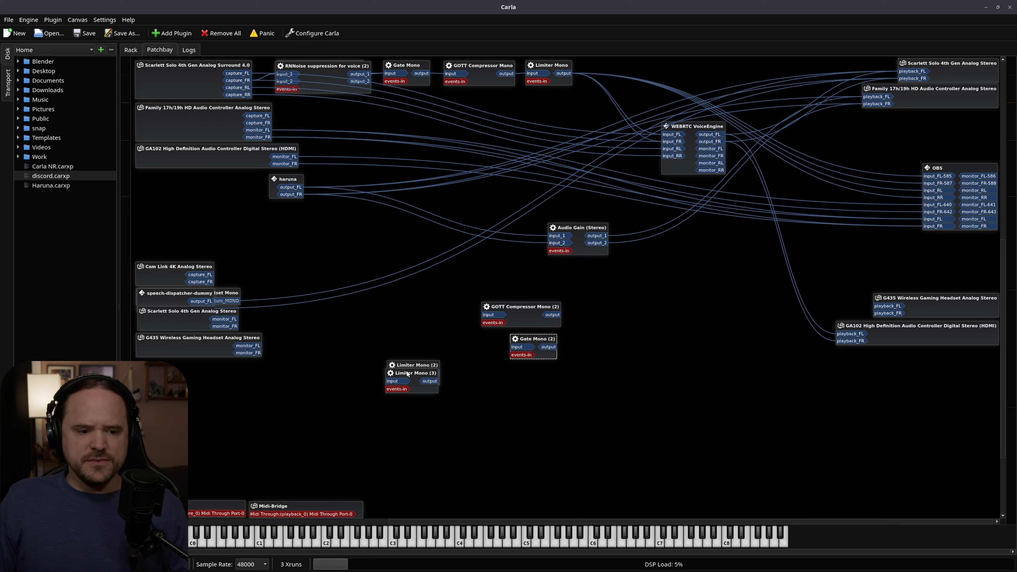
left_click_drag(407, 373, 435, 358)
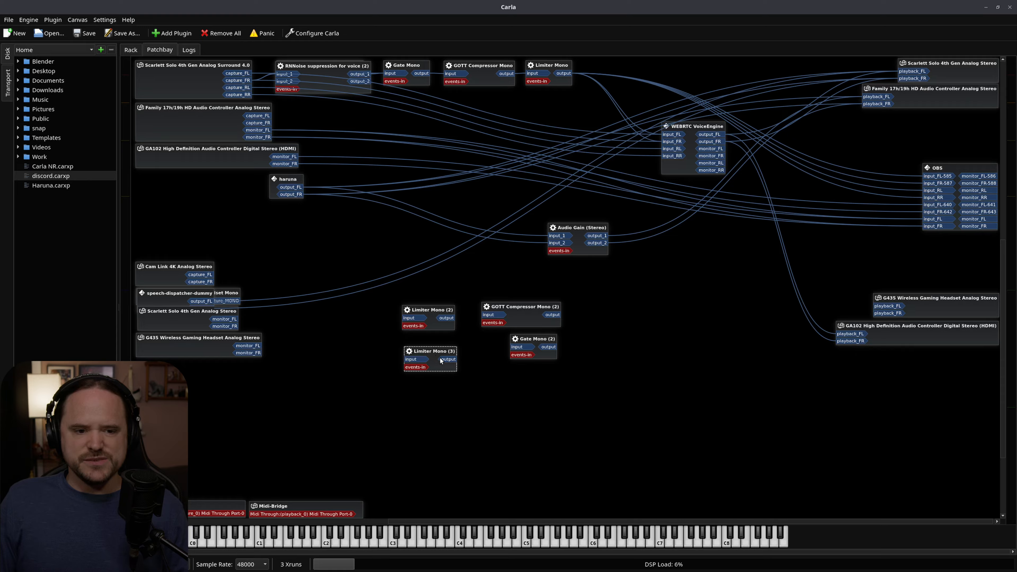
Disconnect Limiter Mono from OBS's input_RL and input_RR, and reposition the WEBRTC VoiceEngine node slightly lower.
left_click(553, 66)
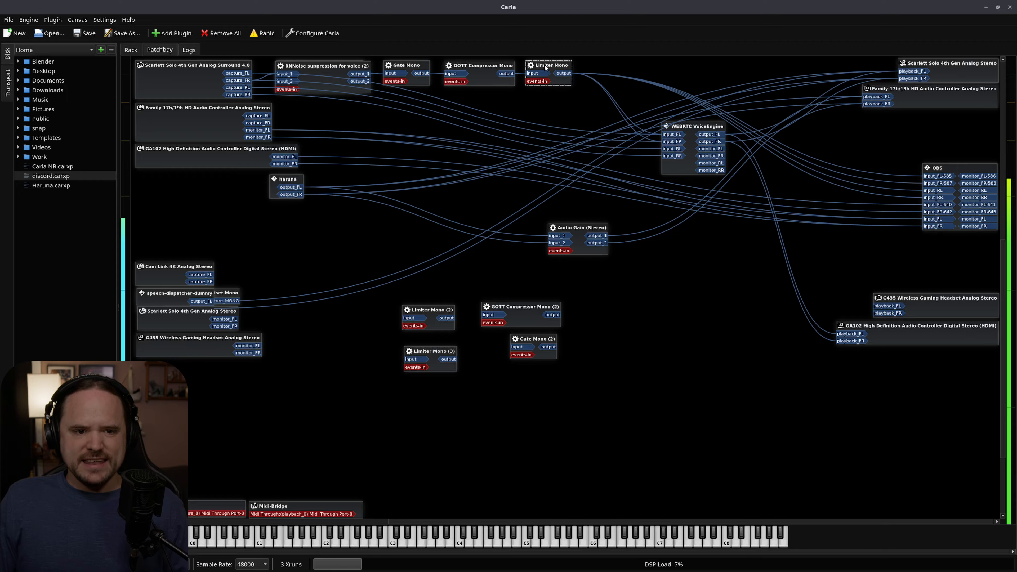
left_click(683, 128)
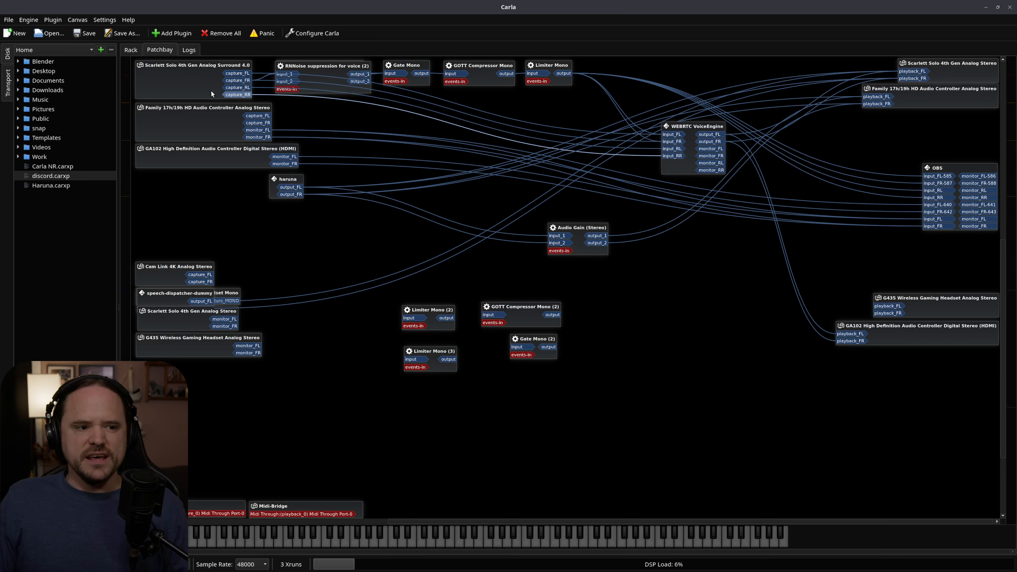
left_click(202, 92)
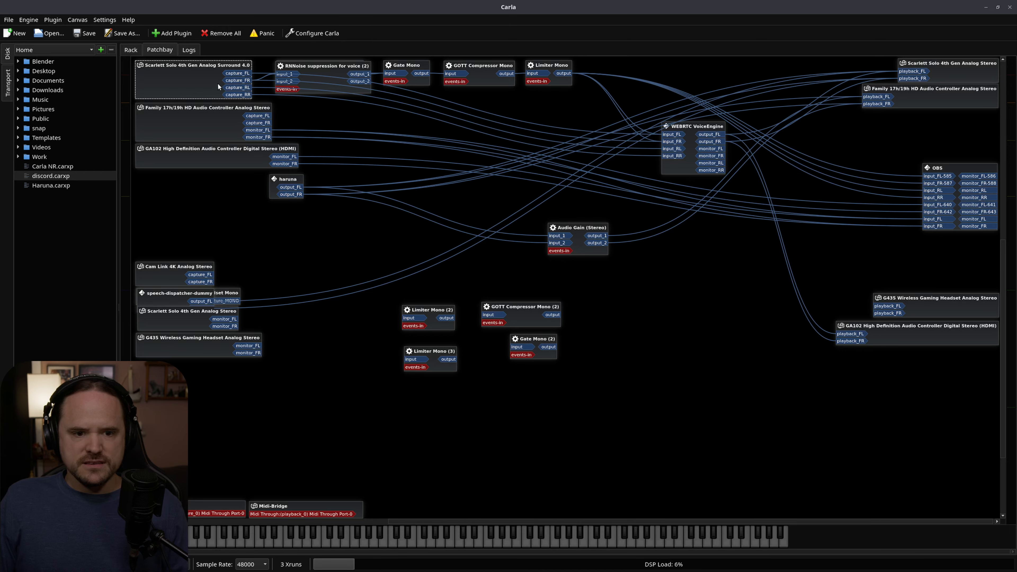
mouse_move(684, 127)
left_mouse_down()
mouse_move(691, 85)
mouse_move(679, 147)
mouse_move(689, 170)
mouse_move(676, 145)
left_mouse_up()
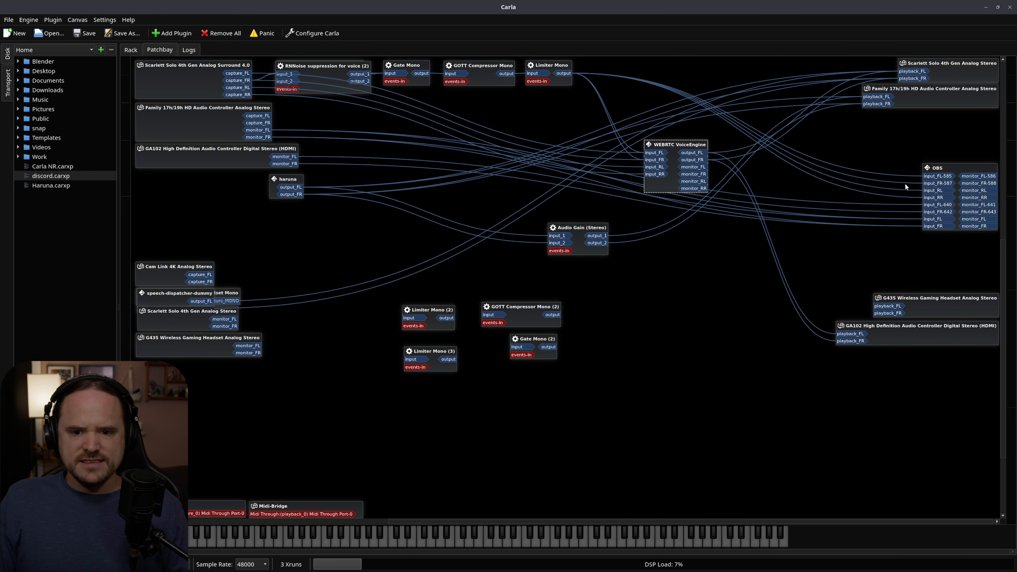
right_click(938, 188)
mouse_move(946, 193)
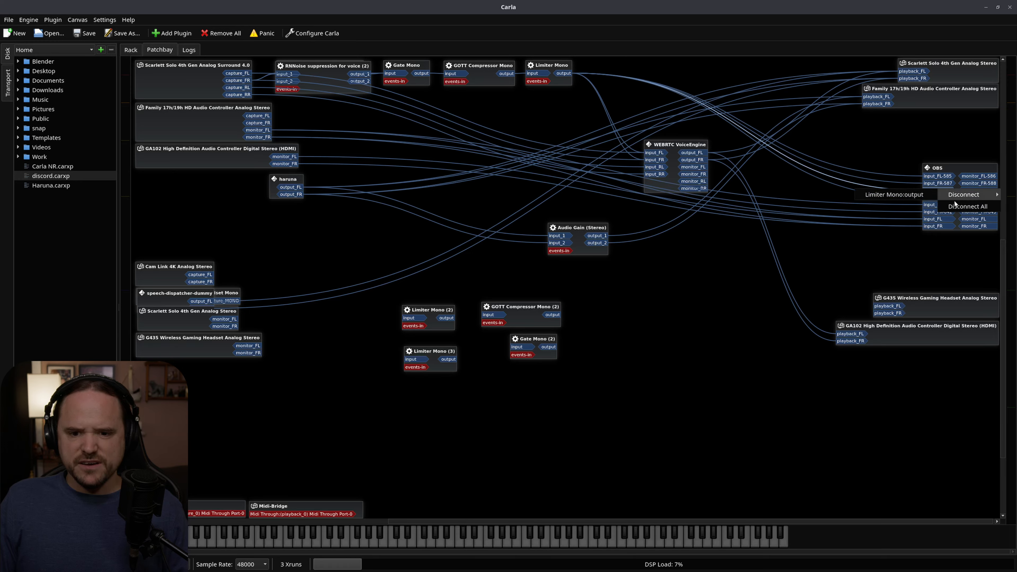
right_click(939, 196)
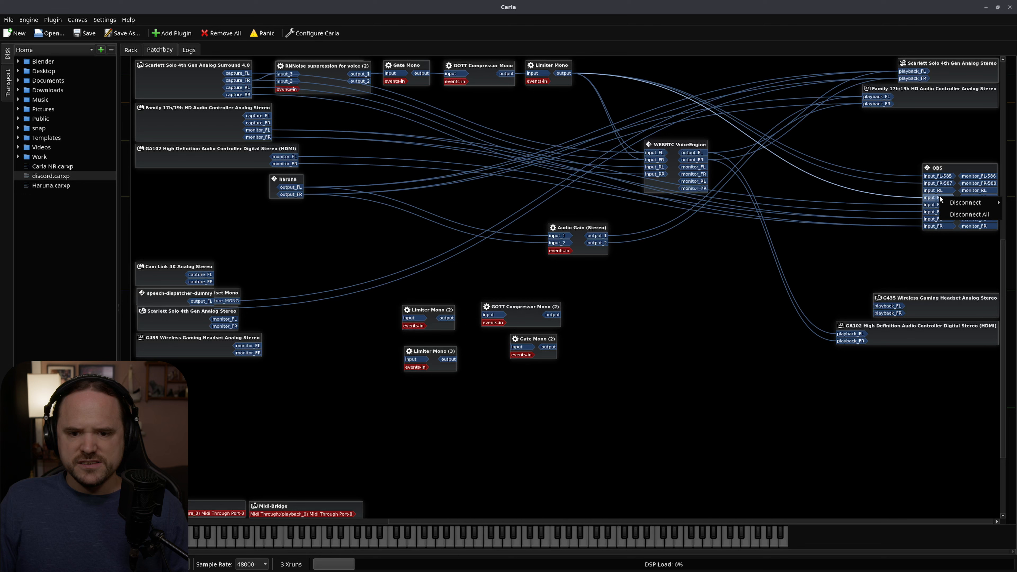
left_click(969, 213)
left_click_drag(667, 145, 698, 134)
Disconnect everything from Scarlett Solo 4th Gen Analog Surround 4.0 and wire only its capture_FR to input_1 of RNNoise suppression for voice (2).
left_click(225, 73)
right_click(209, 74)
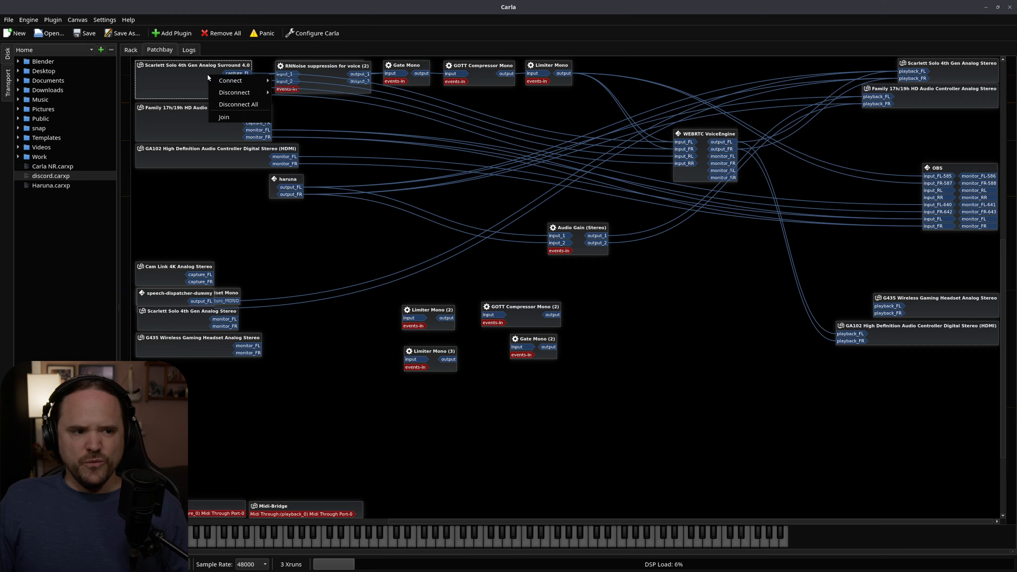
left_click(242, 104)
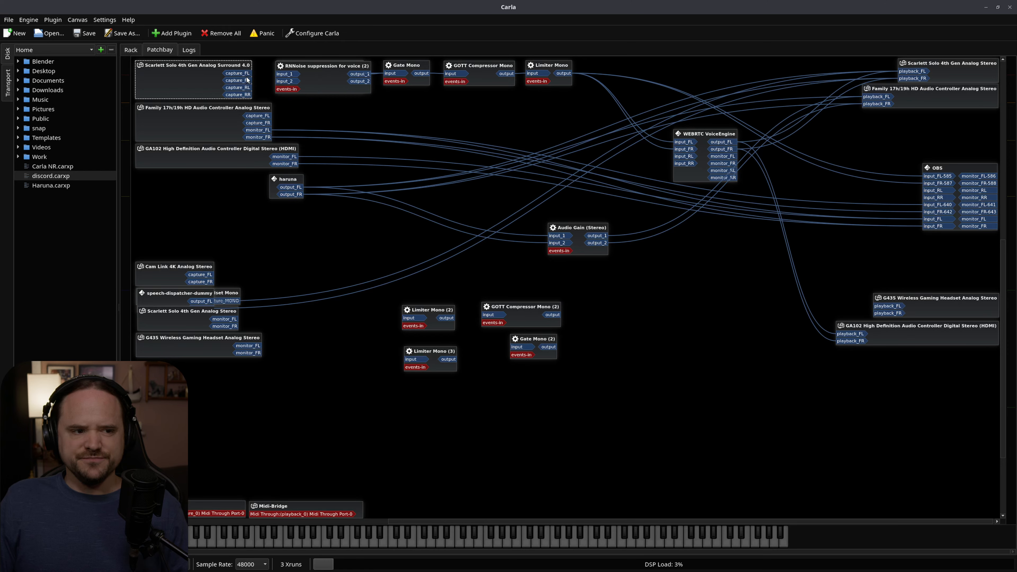
left_click_drag(245, 78, 287, 74)
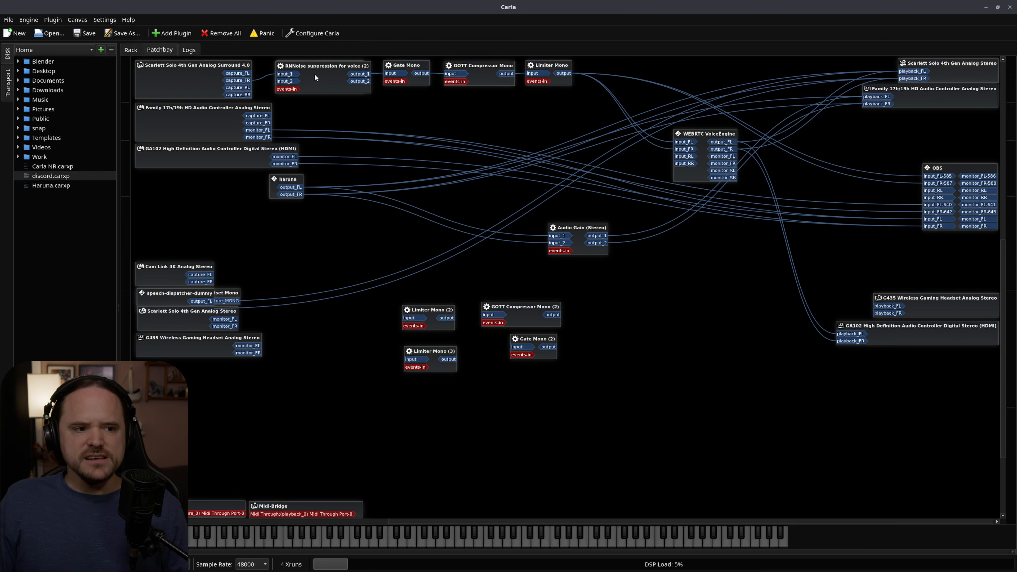
Open the interface of GOTT Compressor Mono (2) to examine its settings, and close it again.
left_click(431, 310)
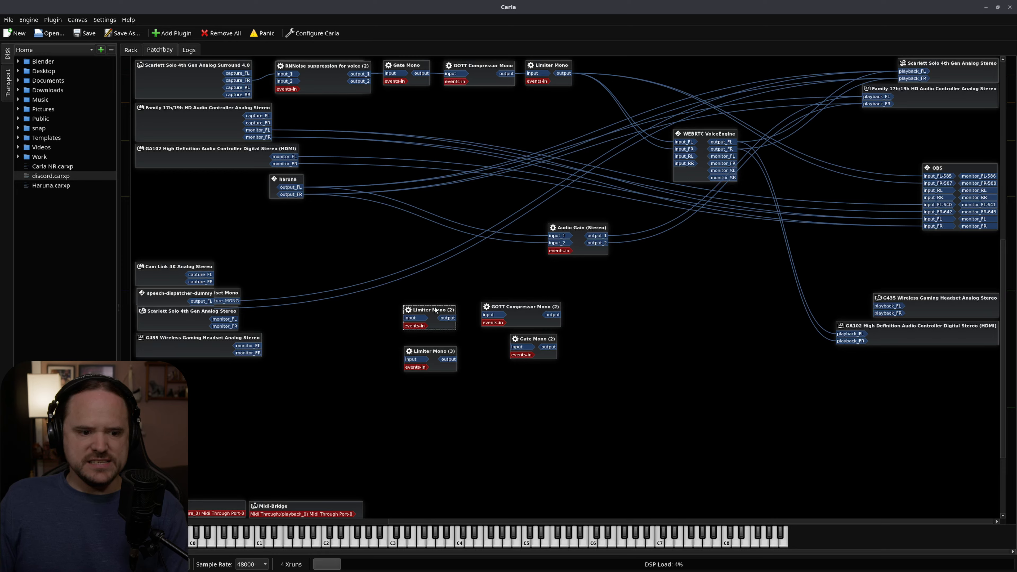
left_click(530, 307)
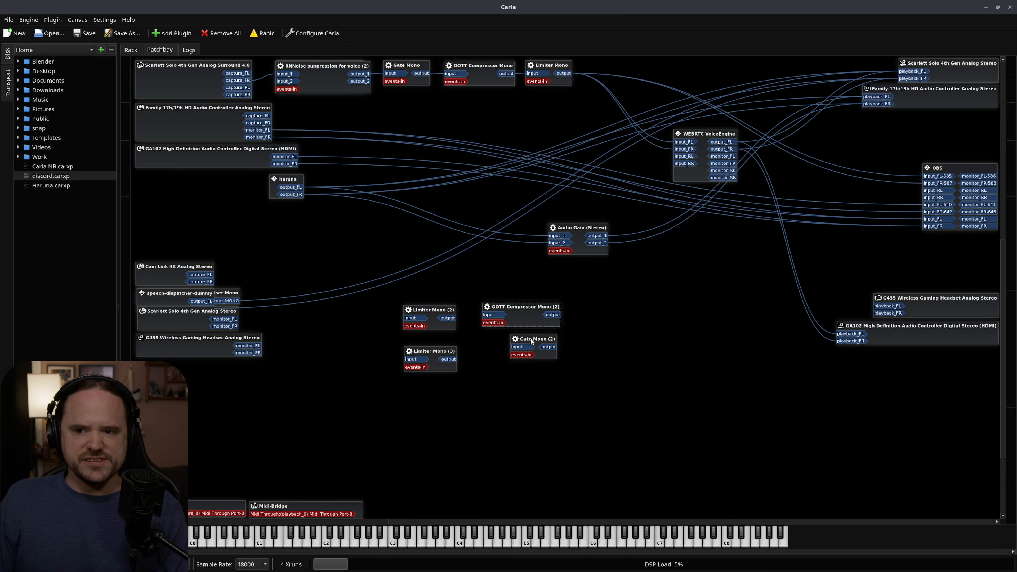
left_click(526, 314)
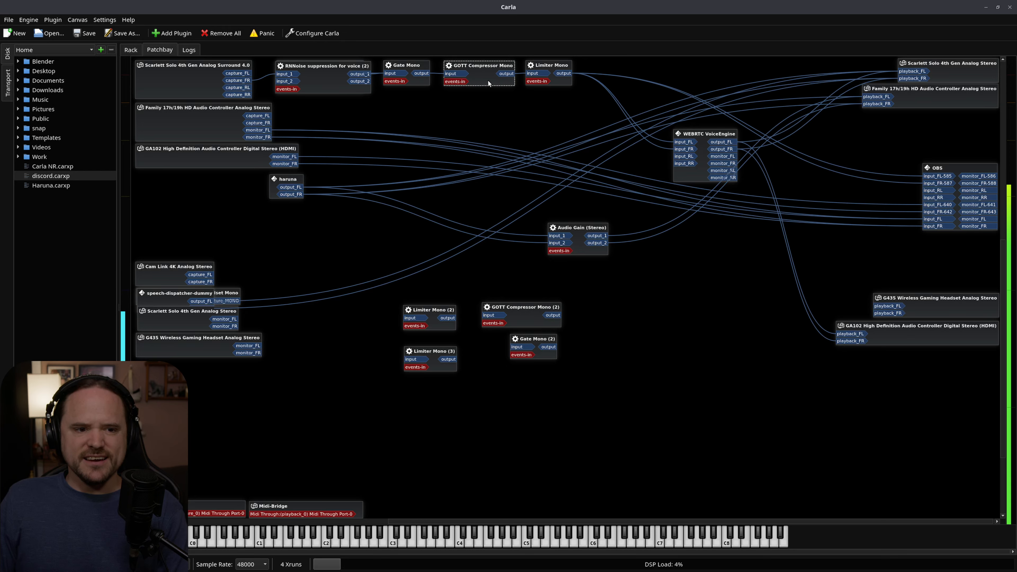
double_click(533, 314)
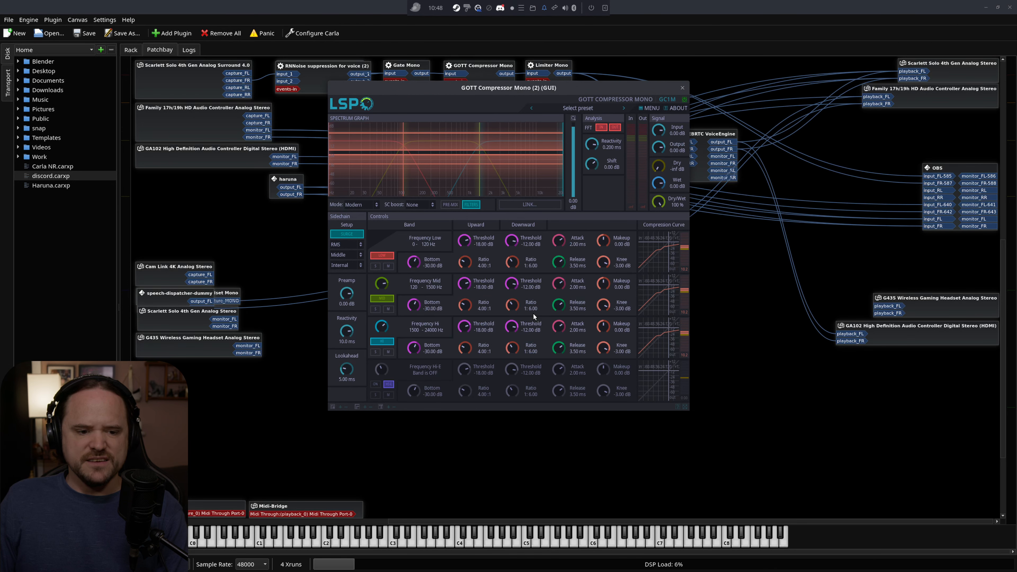
left_click(683, 87)
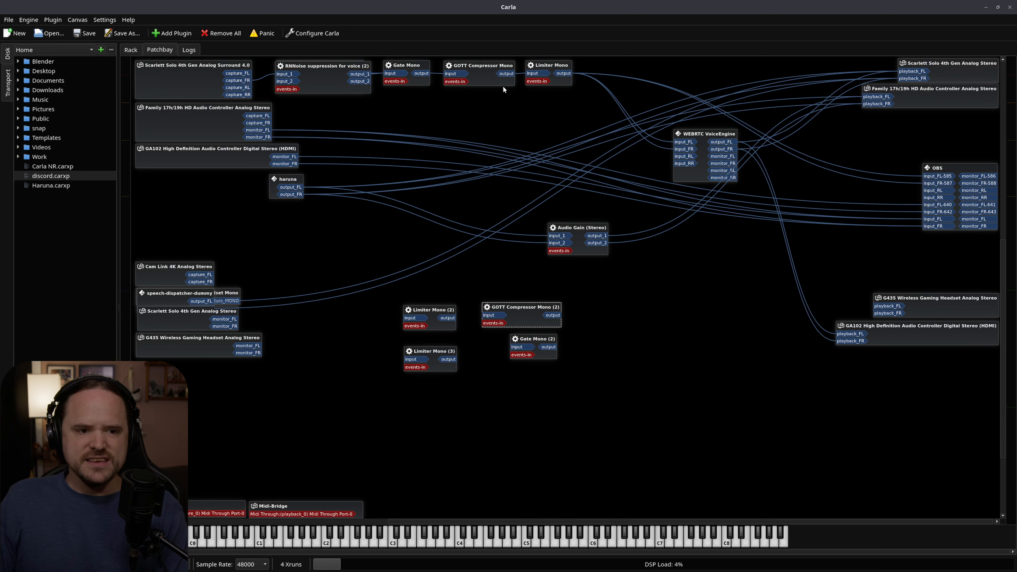
Delete the unconnected GOTT Compressor Mono (2), Gate Mono (2) and Limiter Mono (3) plugins from the patchbay.
left_click(528, 319)
key("Delete")
left_click(535, 340)
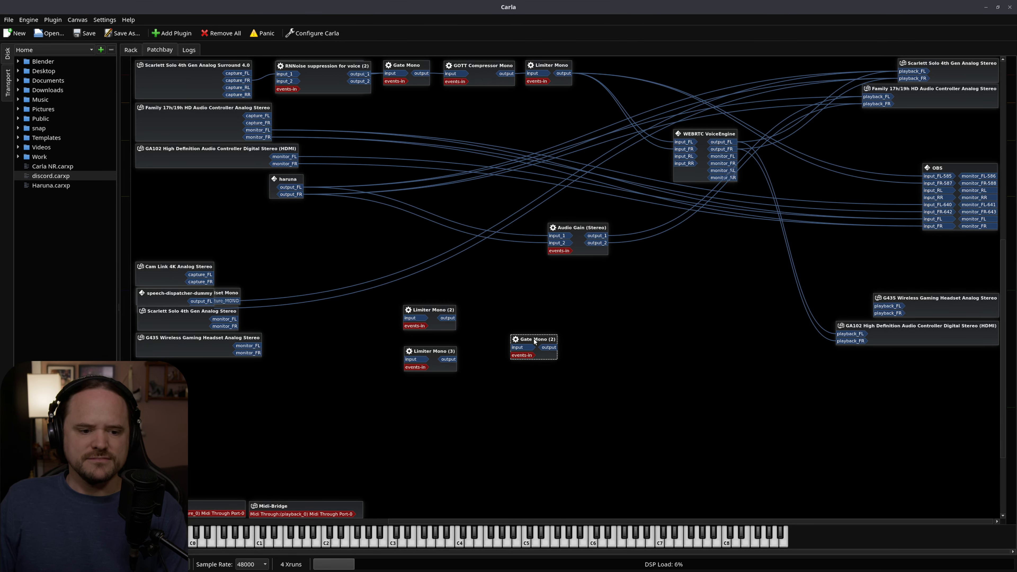
key("Delete")
left_click(420, 351)
key("Delete")
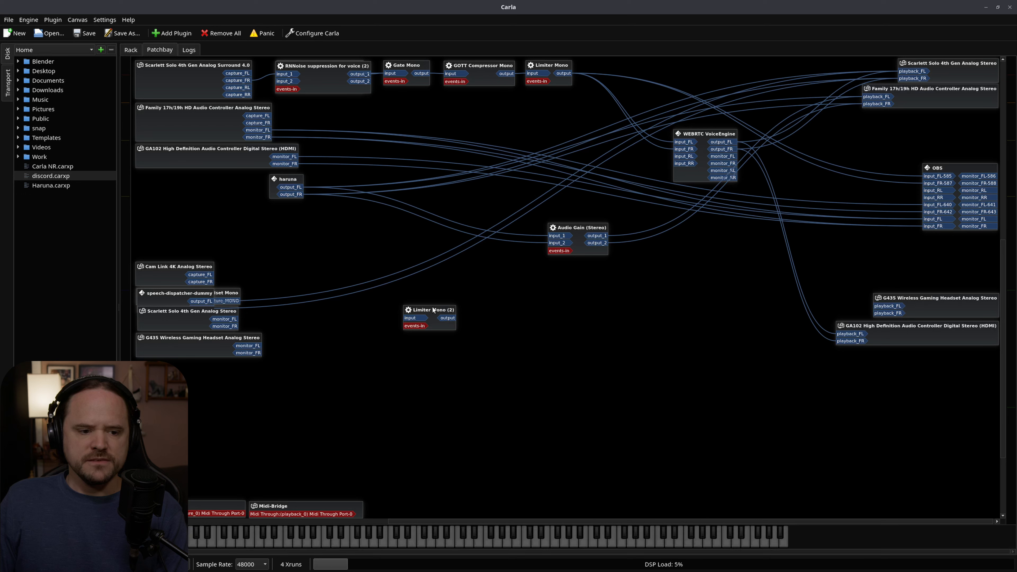
Move the Limiter Mono (2) node closer to the area beneath Audio Gain (Stereo), leaving its connections as they are.
left_click(448, 323)
left_click(499, 298)
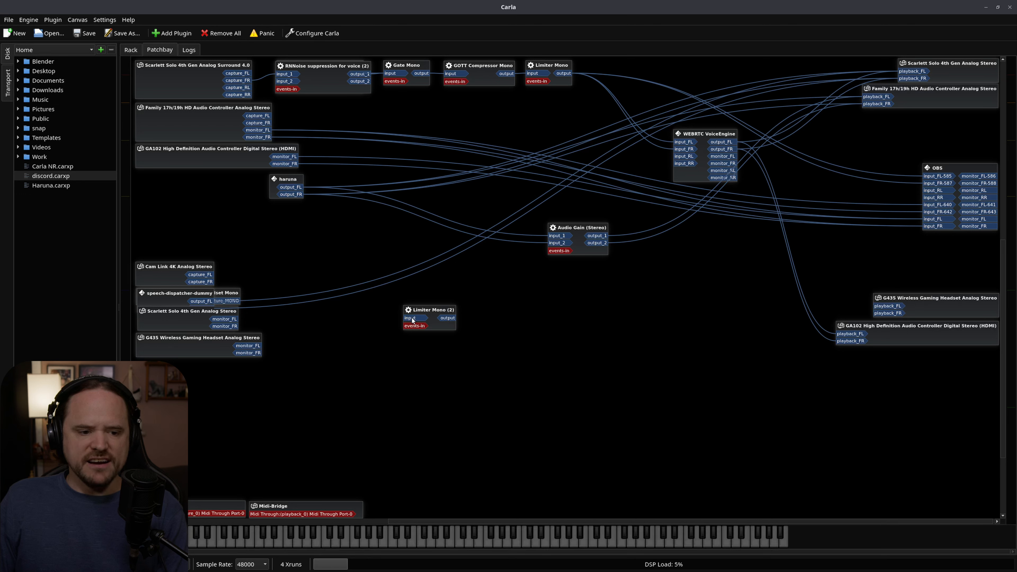
left_click(433, 312)
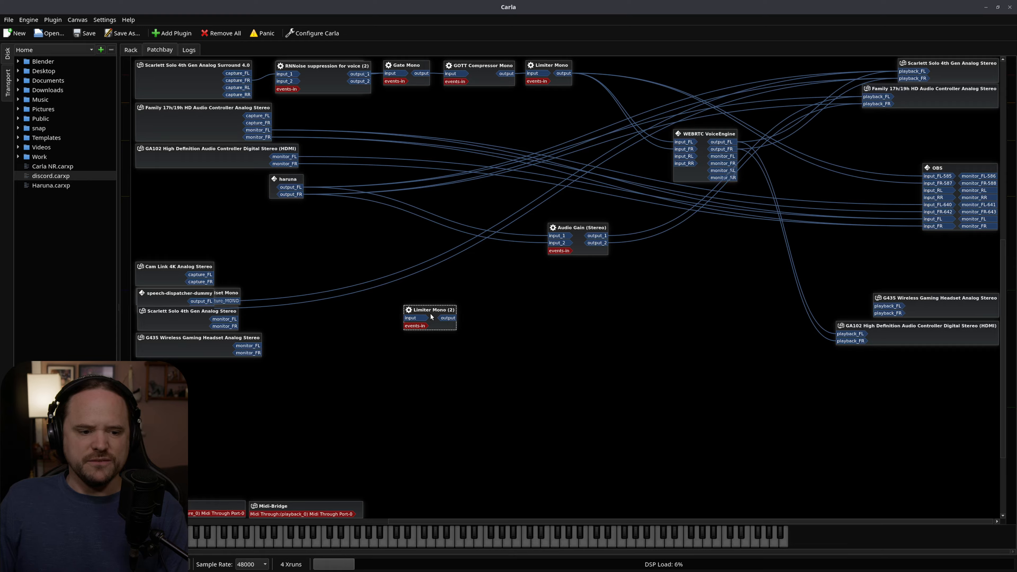
left_click_drag(429, 318, 492, 316)
right_click(481, 311)
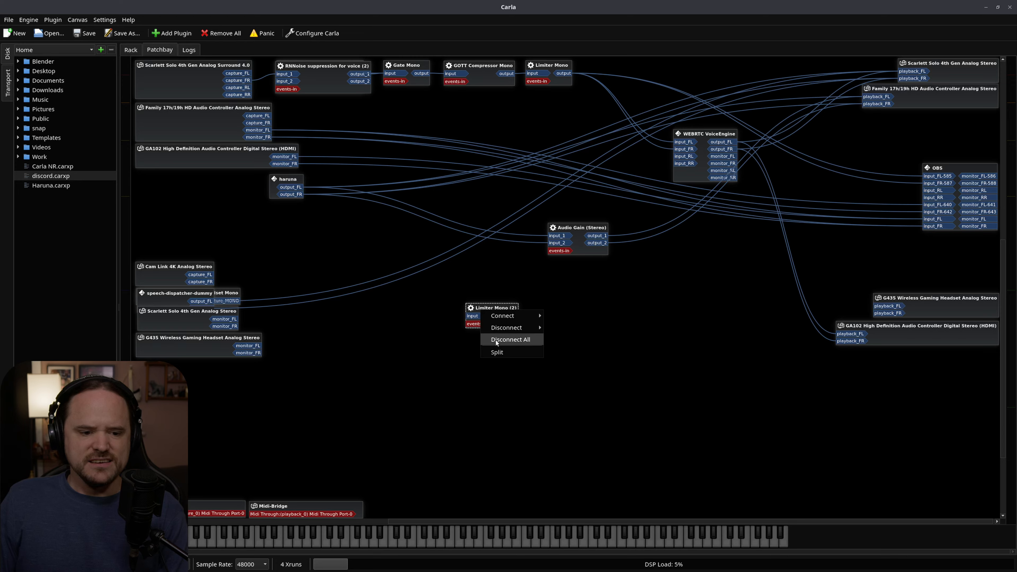
mouse_move(502, 316)
left_click(501, 266)
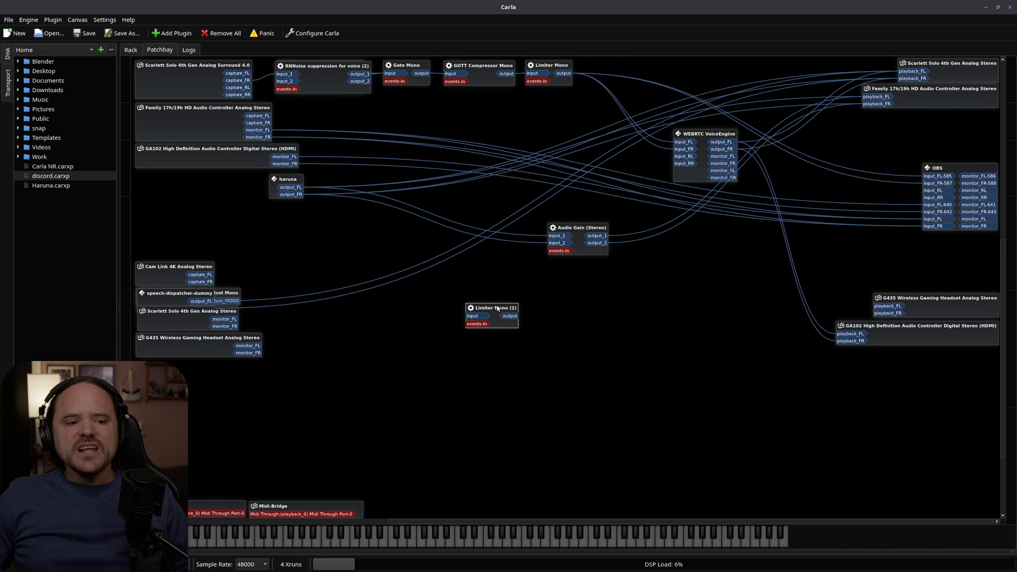
Lower the haruna node to the height of Audio Gain (Stereo), and switch to the Haruna player to play its video briefly and pause it.
left_click_drag(285, 181, 308, 213)
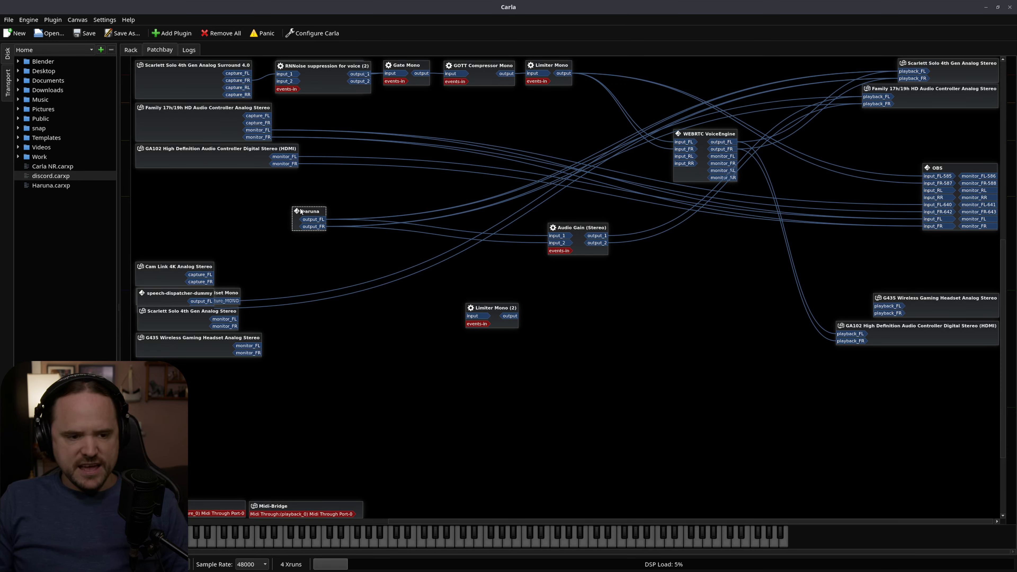
key("alt+Tab")
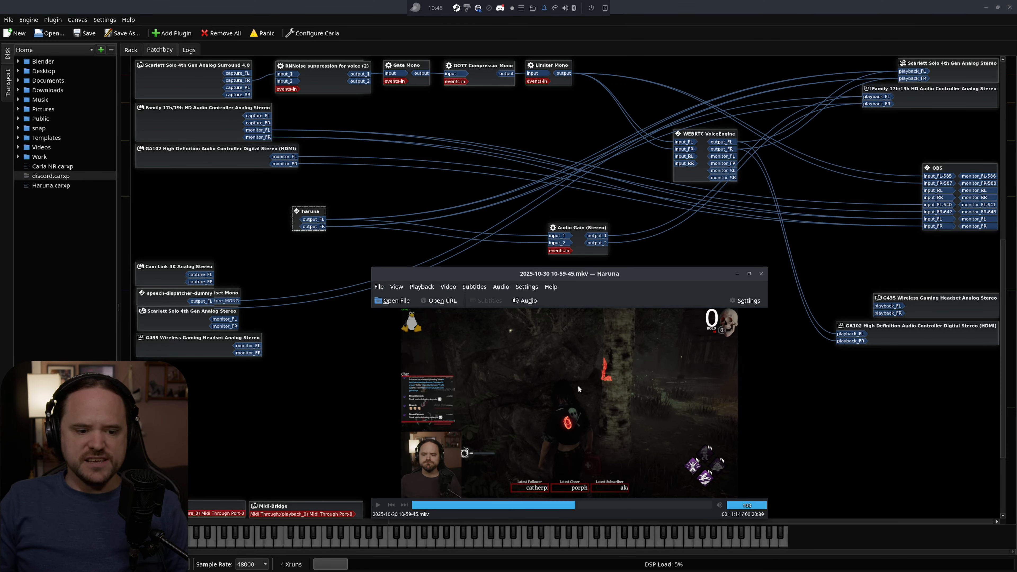
key("space")
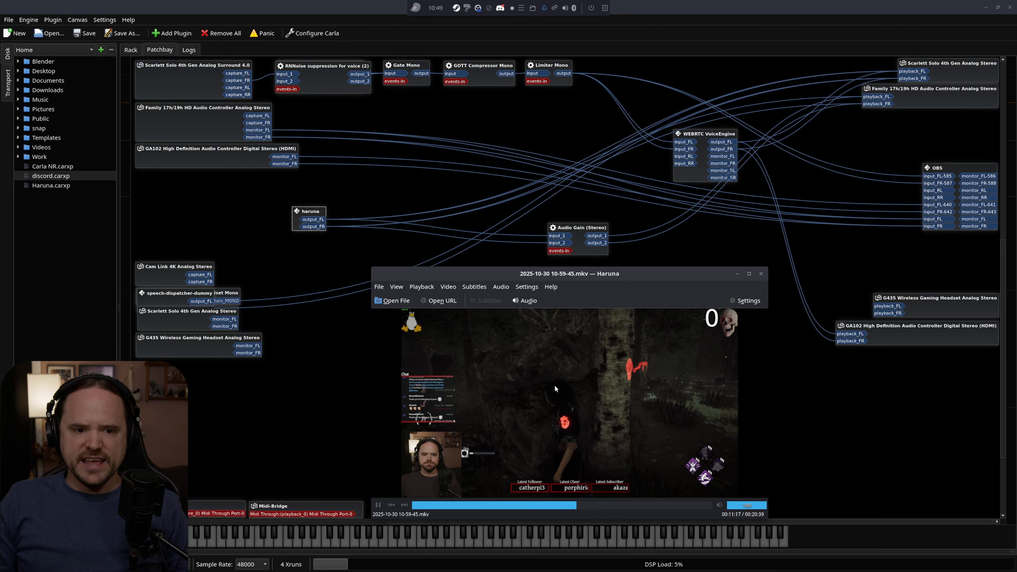
key("space")
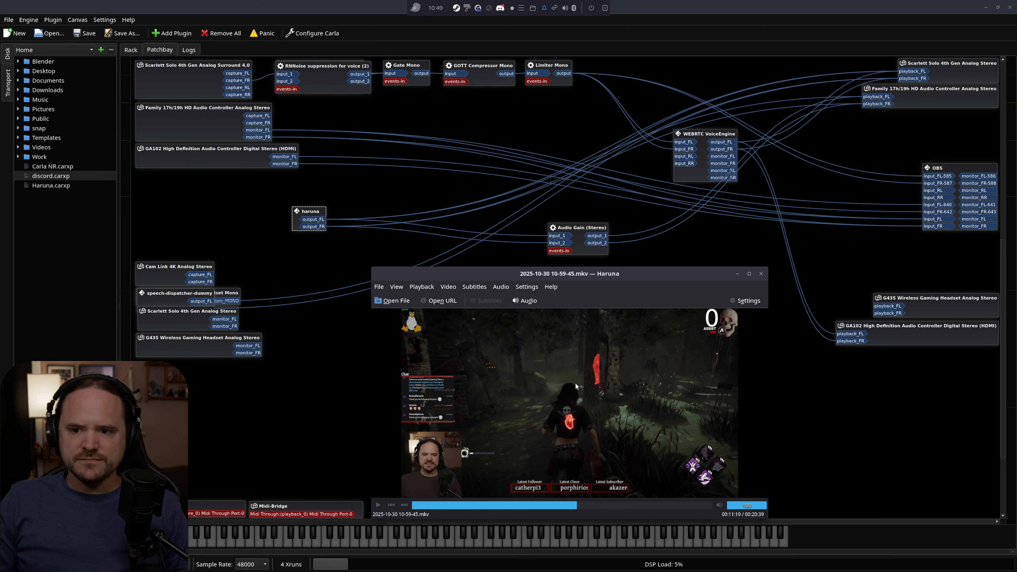
left_click_drag(566, 273, 541, 284)
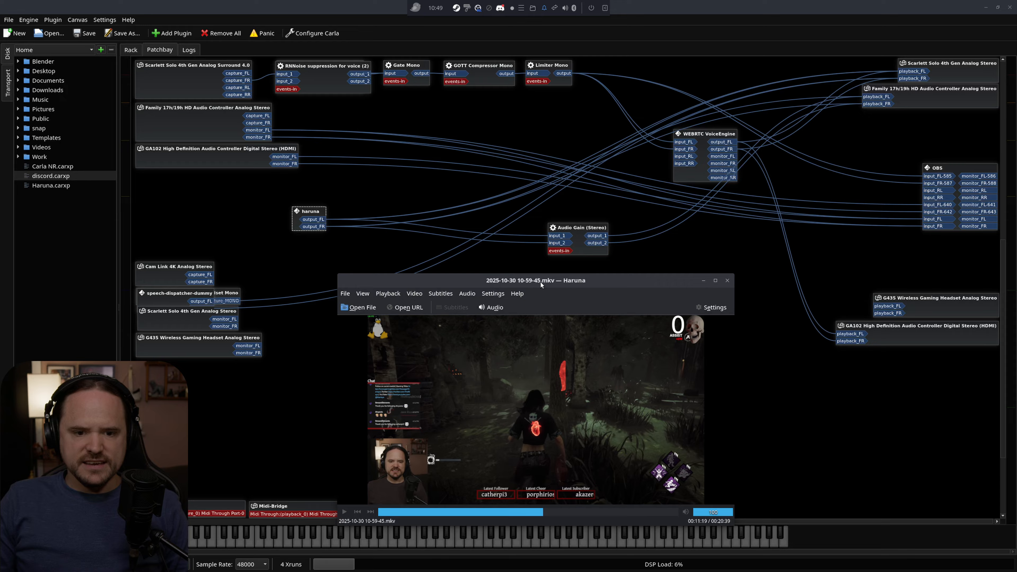
Delete the Audio Gain (Stereo) plugin and move the haruna node up toward the upper plugin chain.
left_click(575, 229)
left_click_drag(578, 228, 563, 221)
key("Delete")
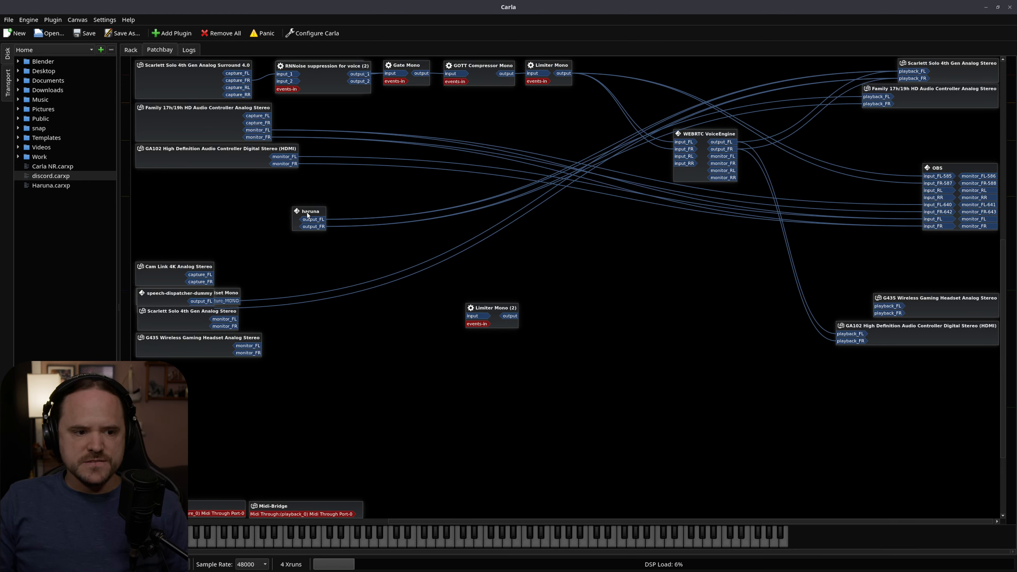
left_click_drag(307, 215, 365, 181)
Close the Haruna player and launch it again from the application launcher, shifting its new window slightly.
key("alt+Tab")
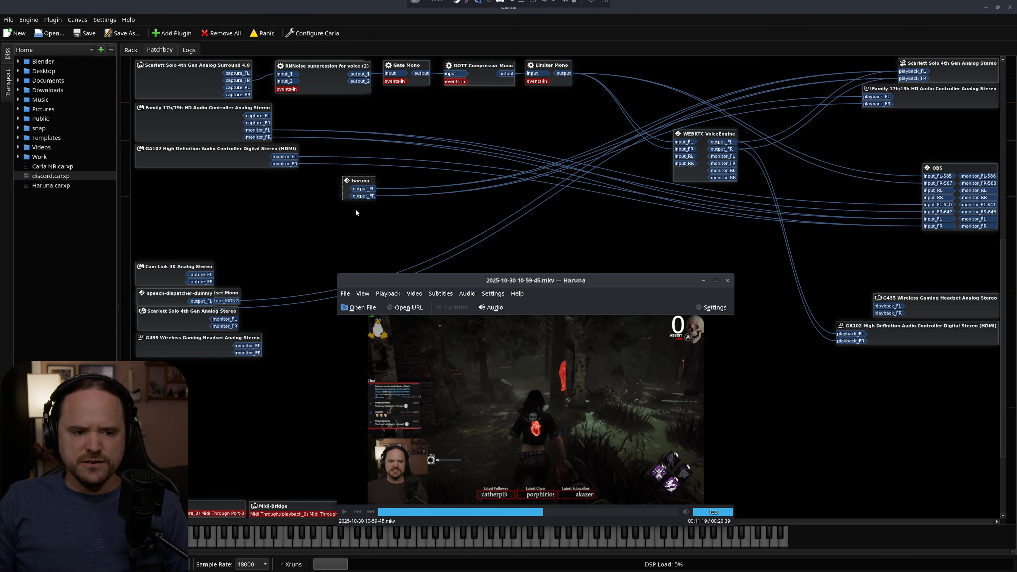
left_click(727, 280)
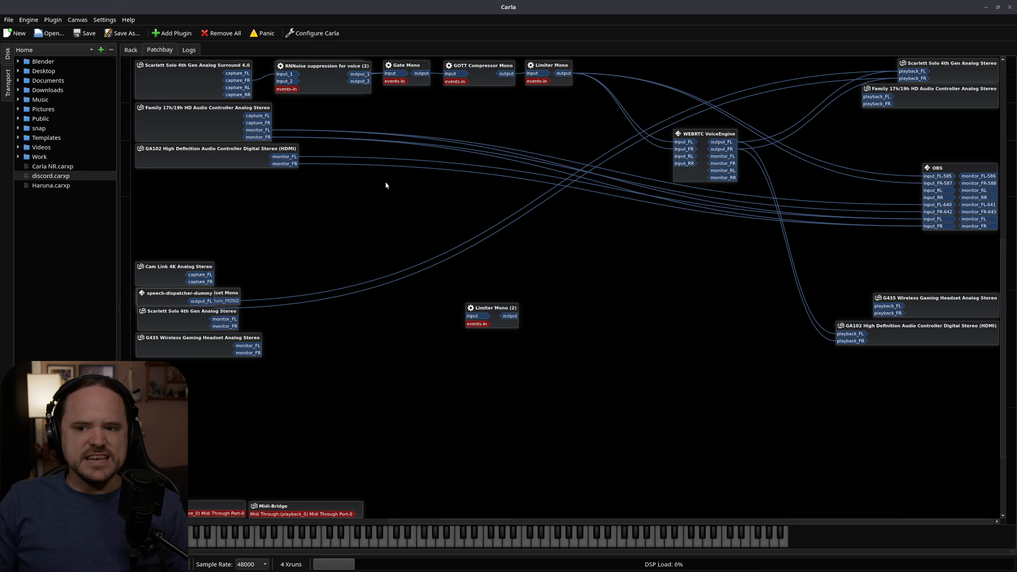
key("super")
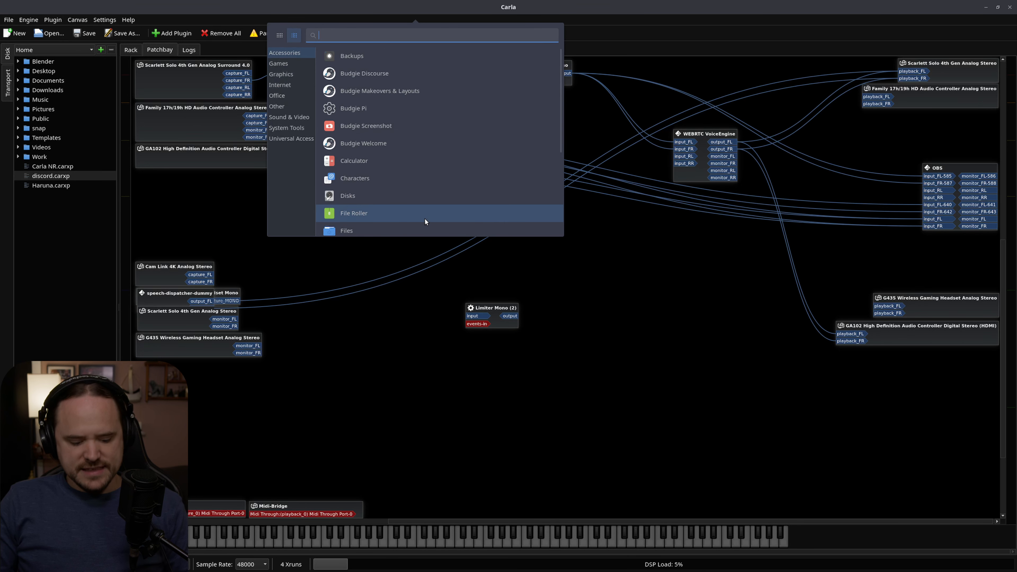
type("haruna")
key("Return")
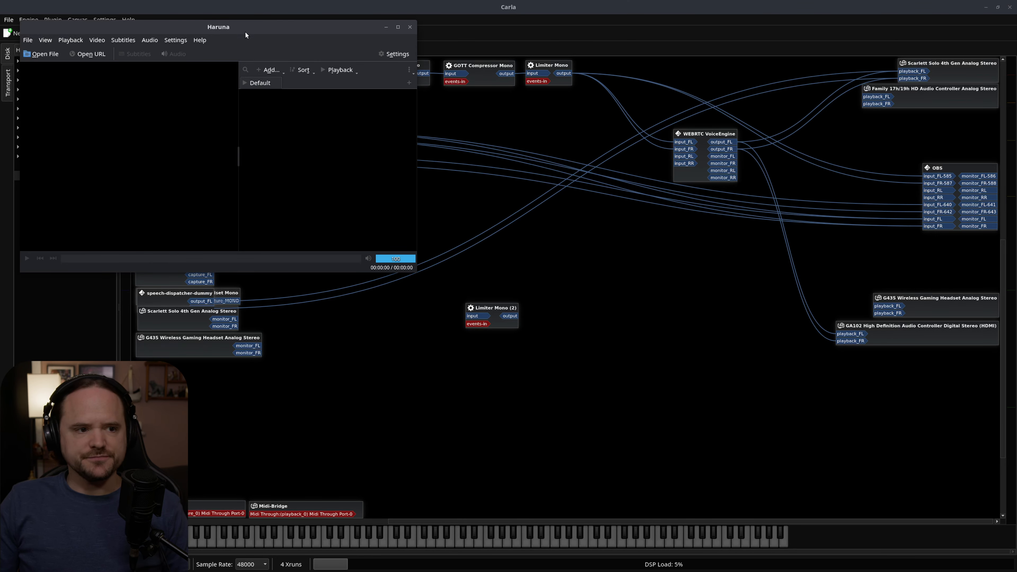
left_click_drag(246, 29, 293, 58)
Open the home folder in the file manager and move its window down over the lower patchbay area.
key("alt+Tab")
key("alt+Tab")
key("alt+Tab")
key("alt+Tab")
key("alt+Tab")
key("alt+Tab")
key("alt+Tab")
key("alt+Tab")
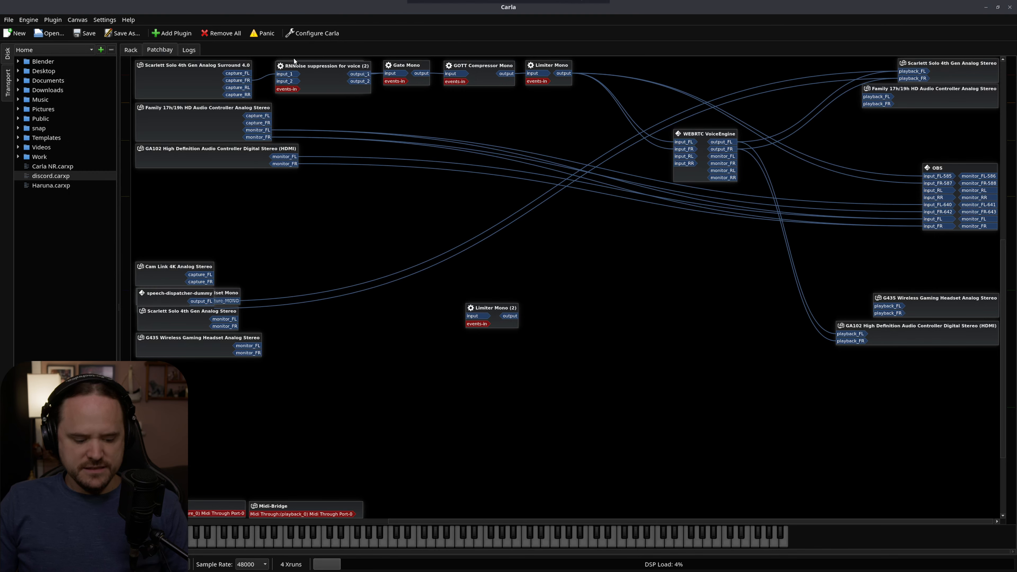
key("super+e")
left_click_drag(280, 31, 366, 238)
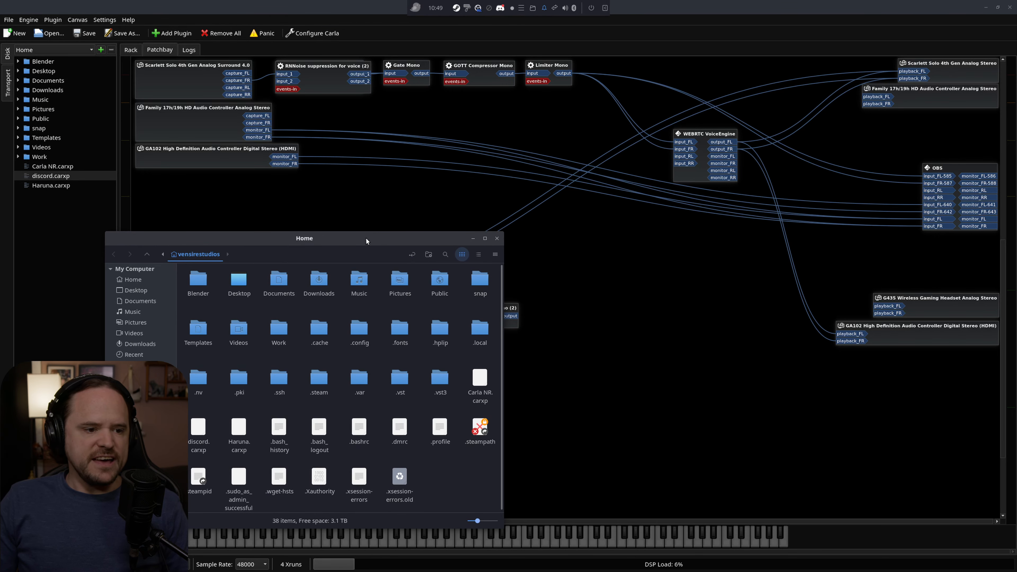
key("alt+Tab")
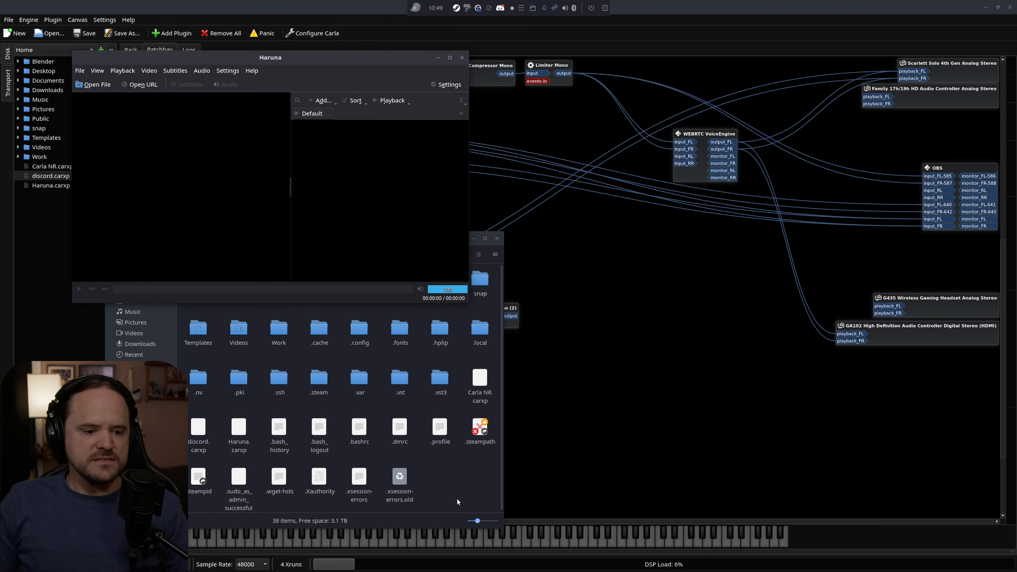
left_click(468, 507)
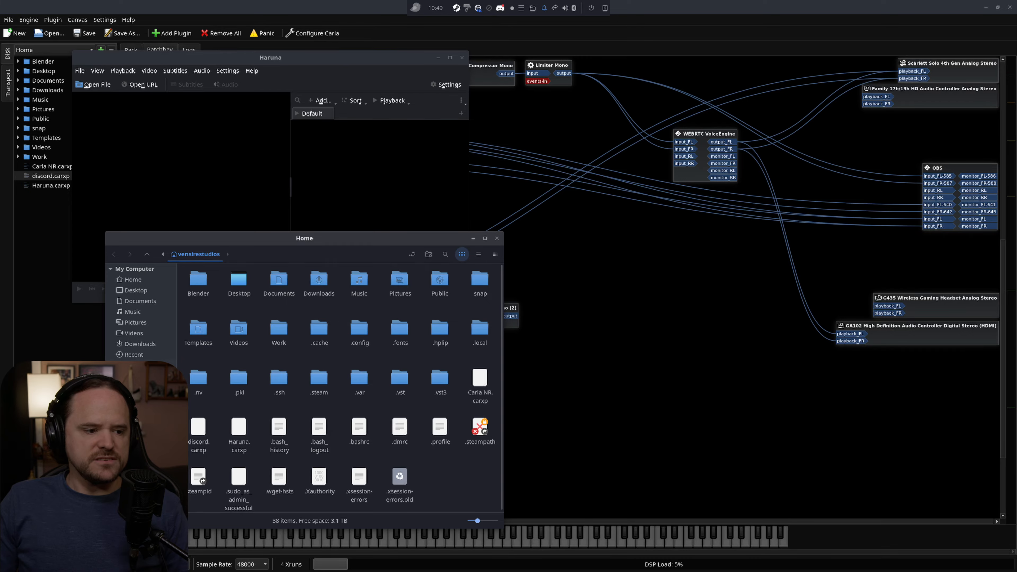
left_click(133, 333)
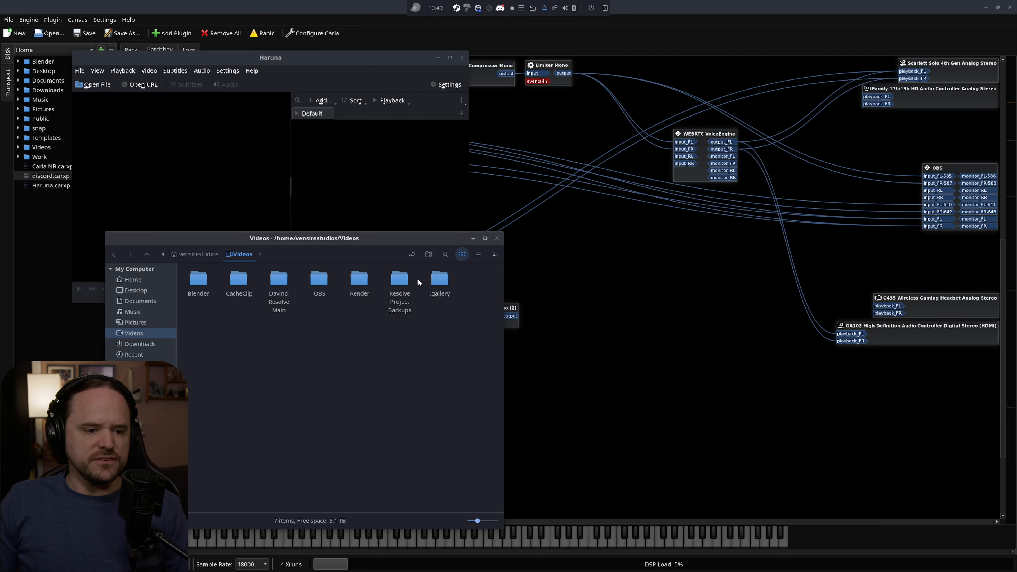
double_click(319, 279)
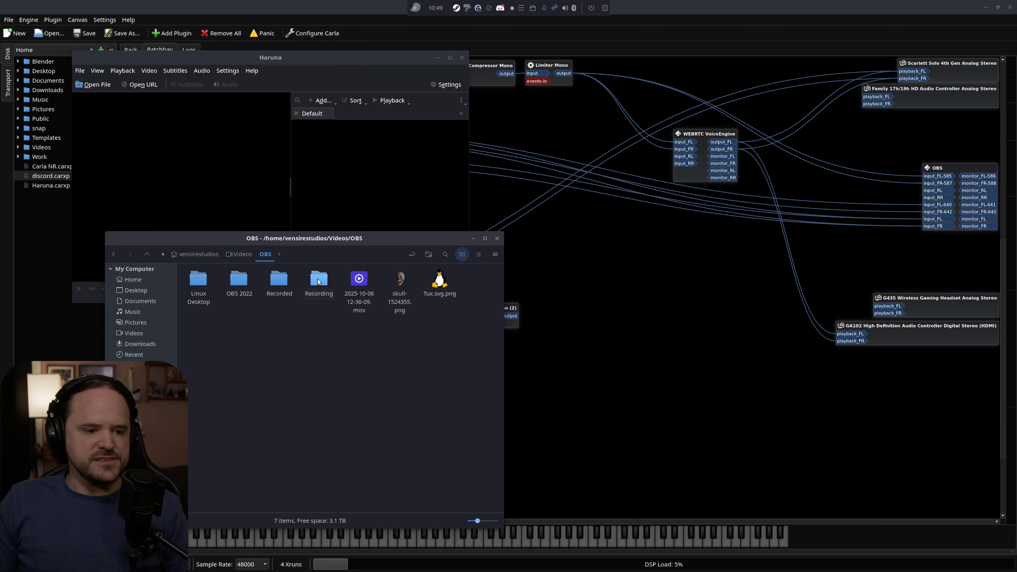
double_click(320, 280)
left_click_drag(443, 337, 227, 194)
left_click_drag(301, 60, 323, 34)
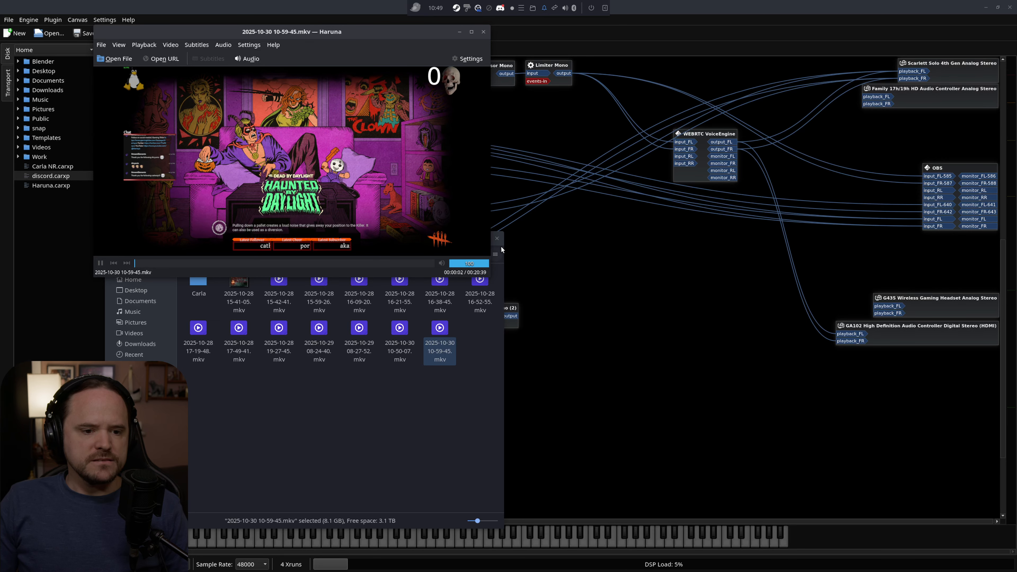
Minimize the file manager and skip the Haruna video to about 9:44 before switching back to Carla's patchbay.
left_click(488, 353)
left_click(473, 238)
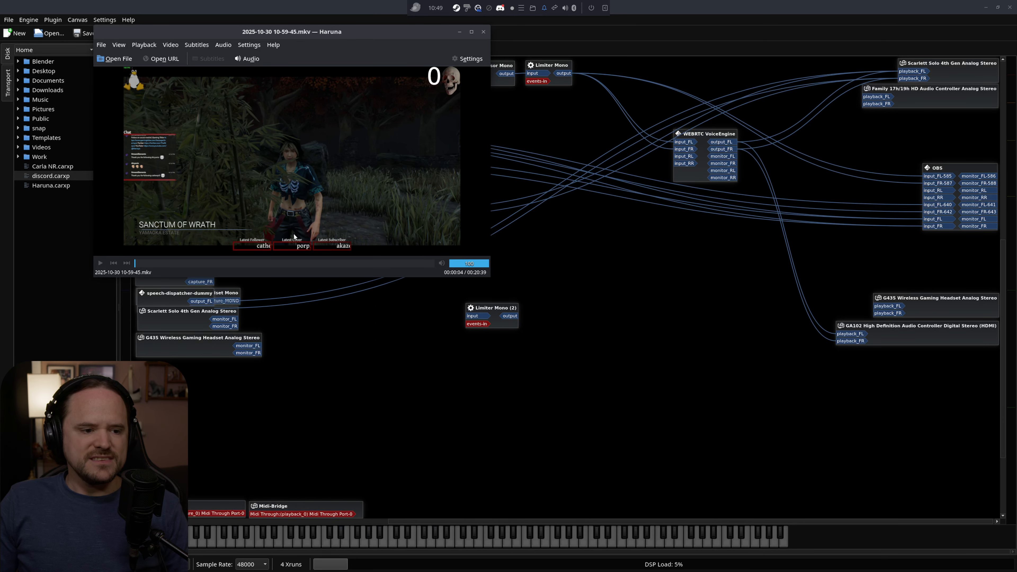
left_click(276, 263)
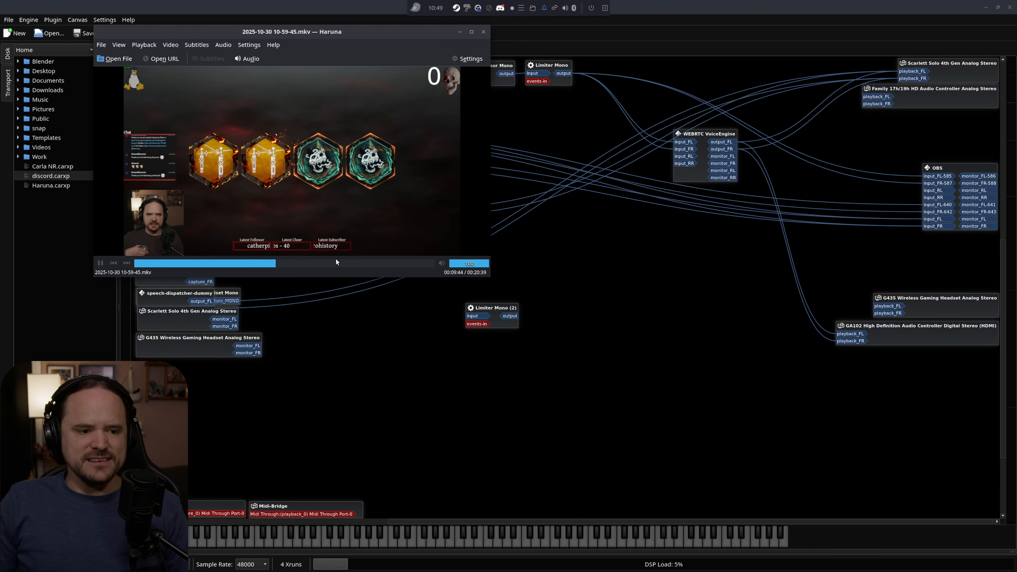
left_click(471, 253)
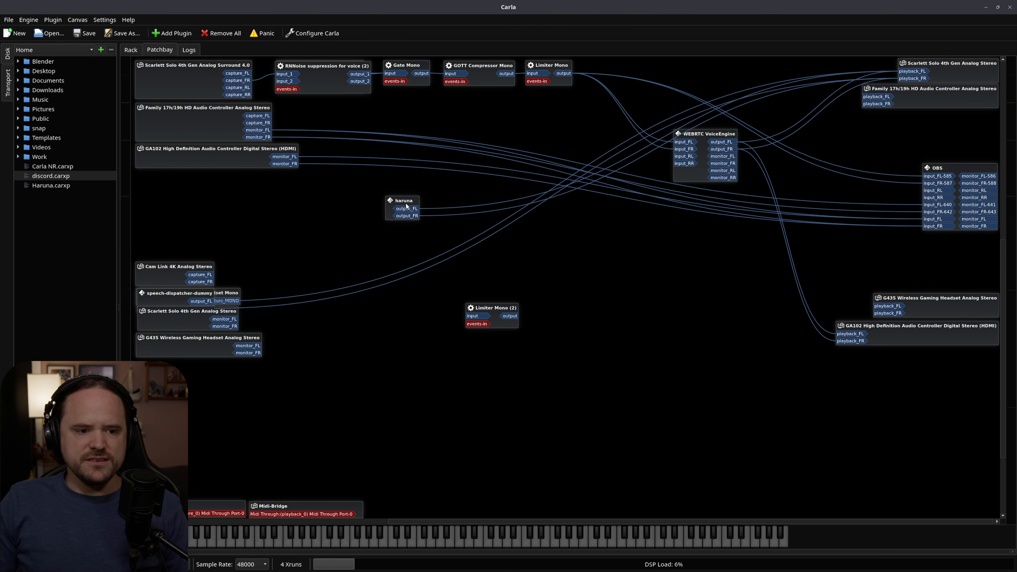
Connect haruna's FL and FR outputs to the matching Family 17h/19h playback ports and move the WEBRTC VoiceEngine node down.
left_click_drag(406, 206, 871, 96)
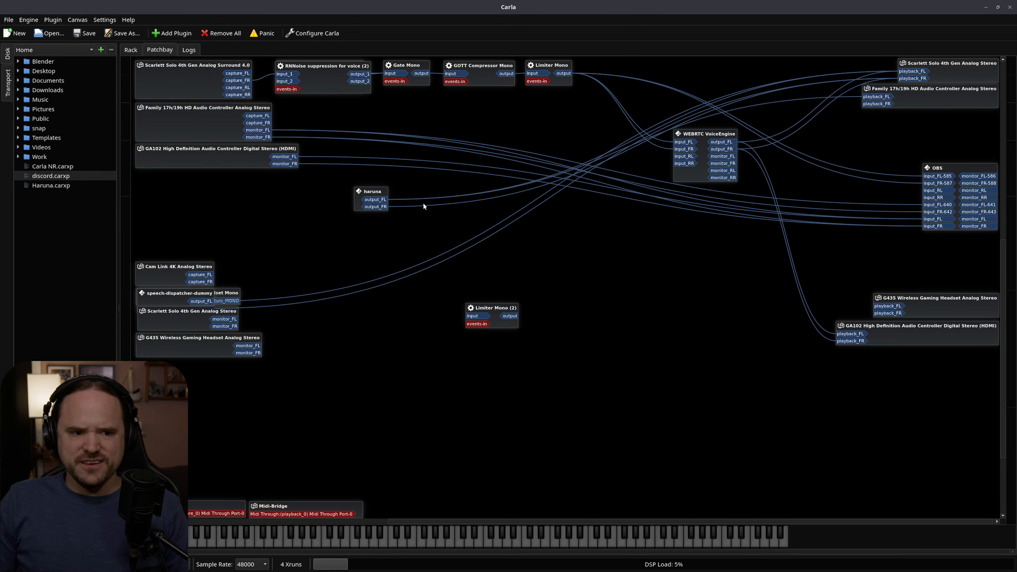
left_click_drag(379, 207, 881, 103)
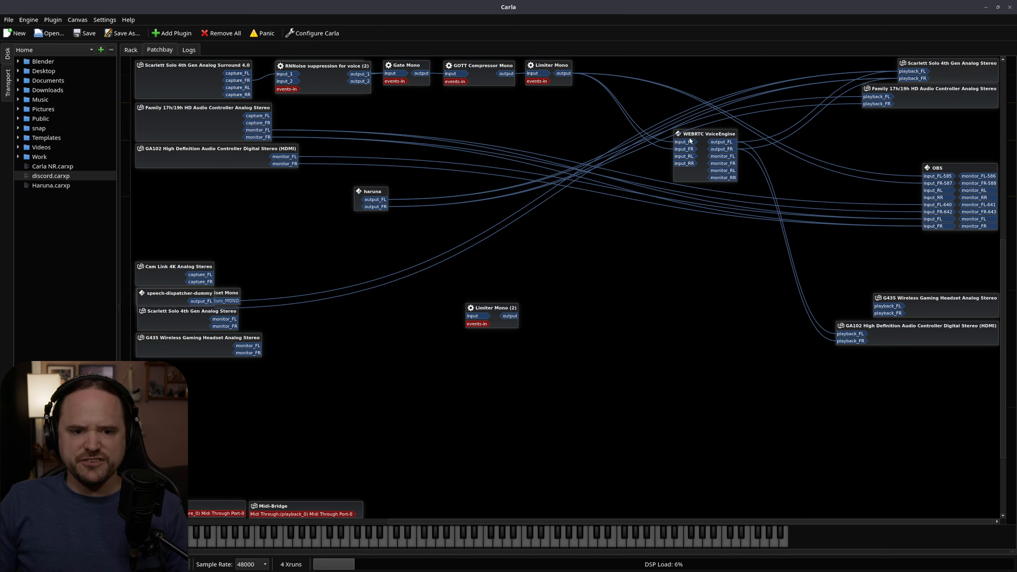
left_click_drag(711, 135, 716, 223)
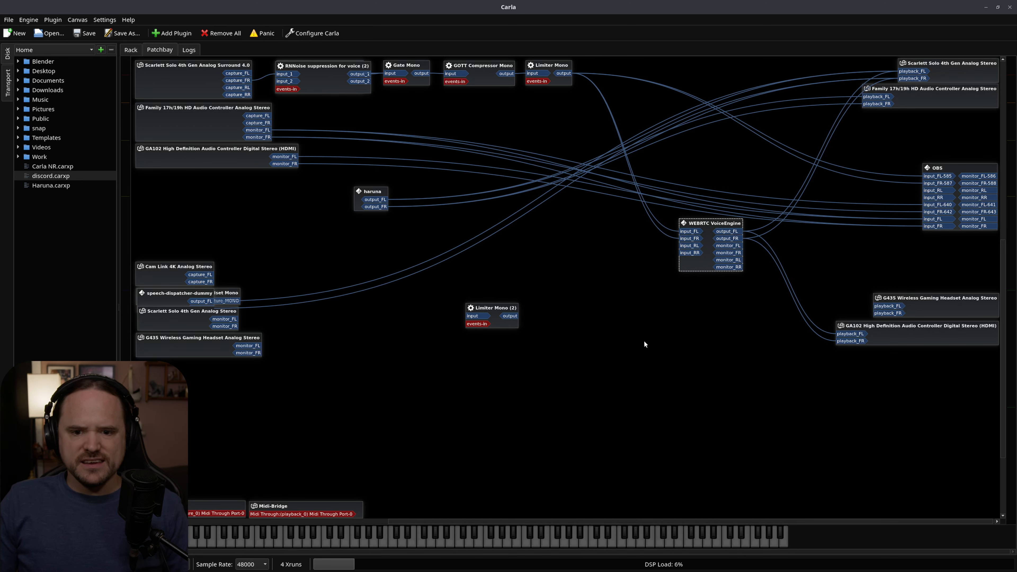
Pause the video in the Haruna player and return to Carla to move the WEBRTC VoiceEngine node back up.
key("alt+Tab")
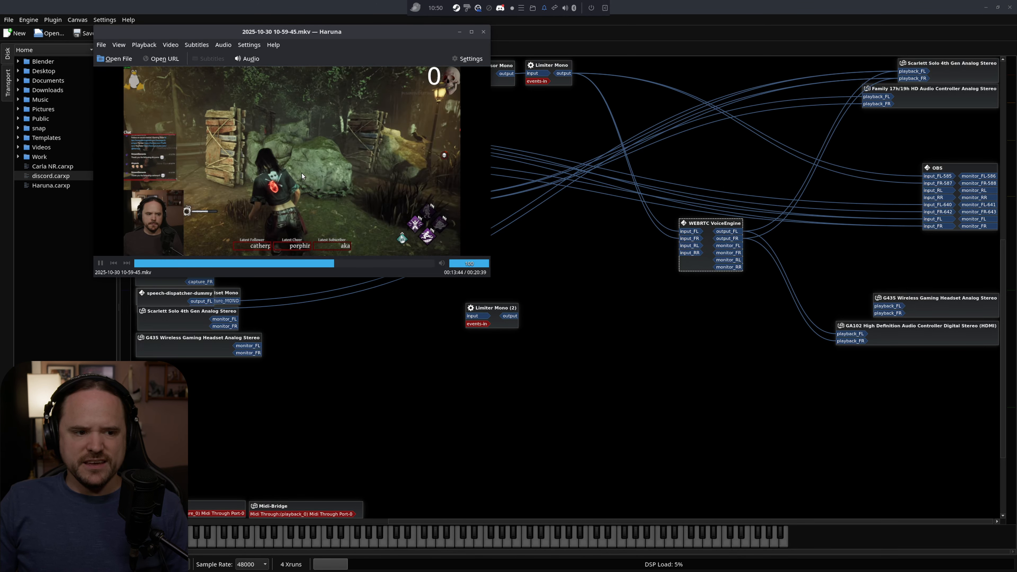
left_click_drag(311, 35, 390, 124)
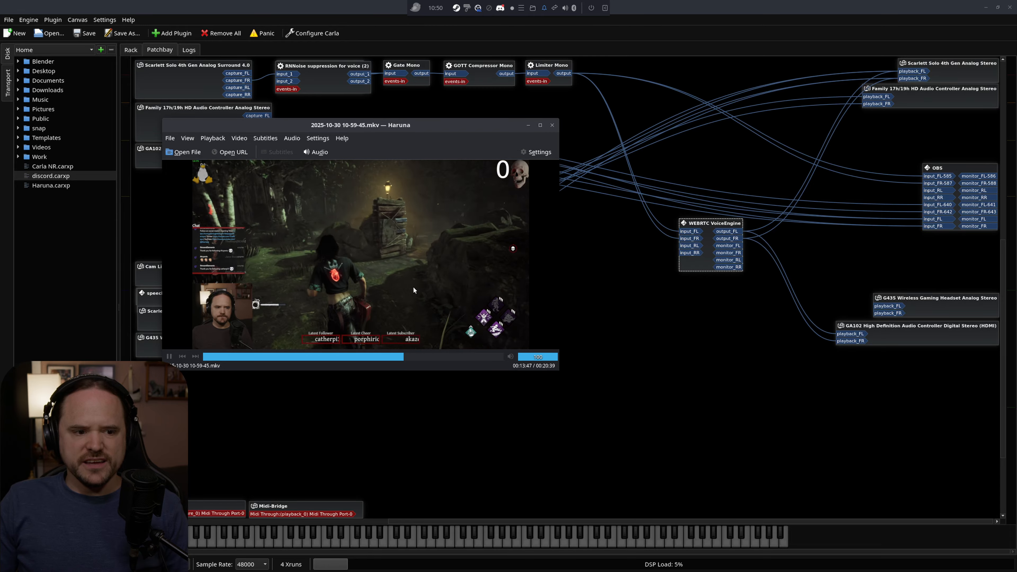
left_click(573, 322)
left_click_drag(377, 195, 375, 197)
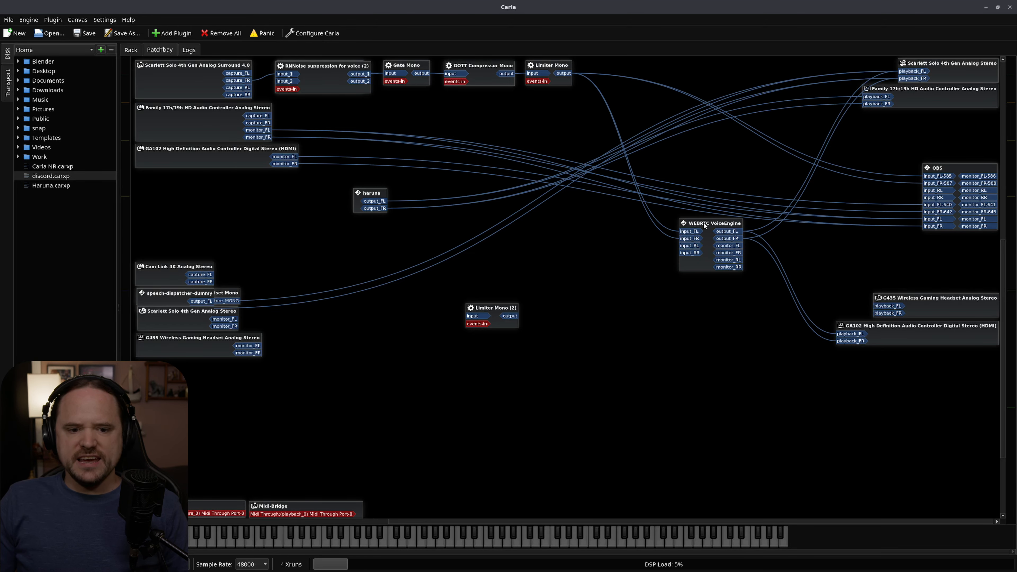
left_click_drag(704, 223, 715, 135)
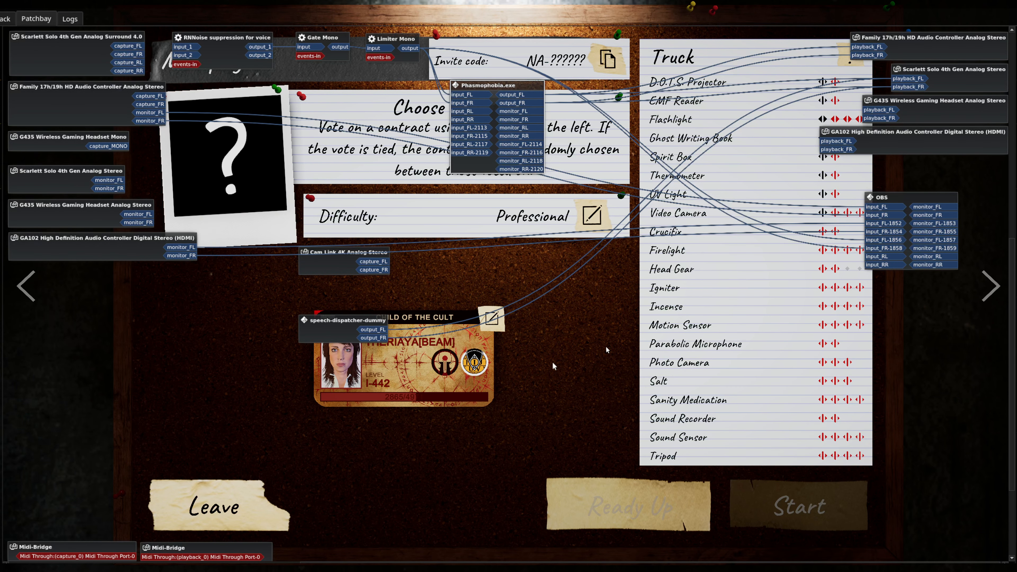
Ready up in the Phasmophobia lobby and start the contract.
left_click(629, 506)
left_click(800, 507)
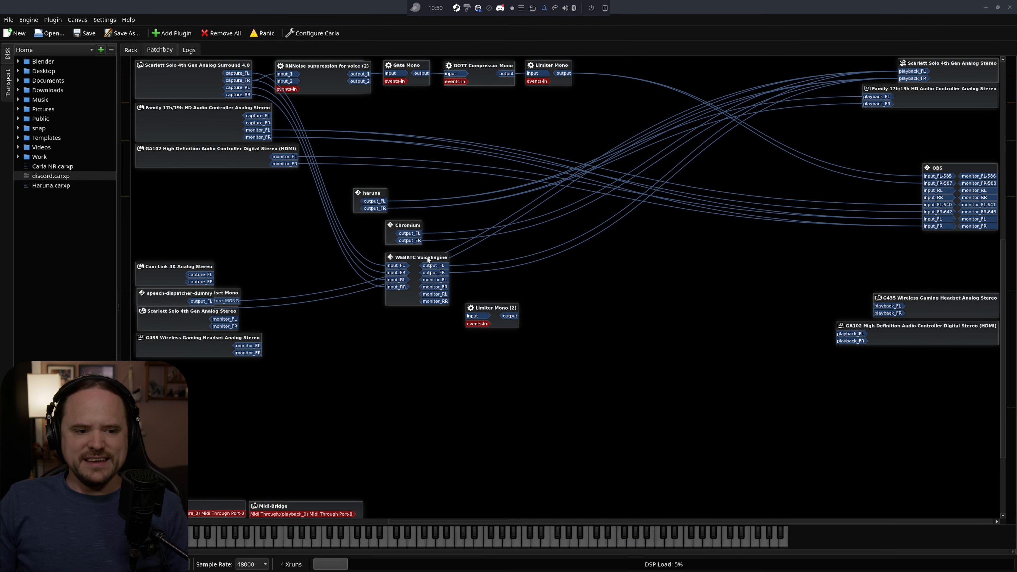
Move WEBRTC VoiceEngine up toward the OBS node and disconnect everything from Scarlett Solo 4th Gen Analog Surround 4.0.
left_click_drag(428, 257, 745, 133)
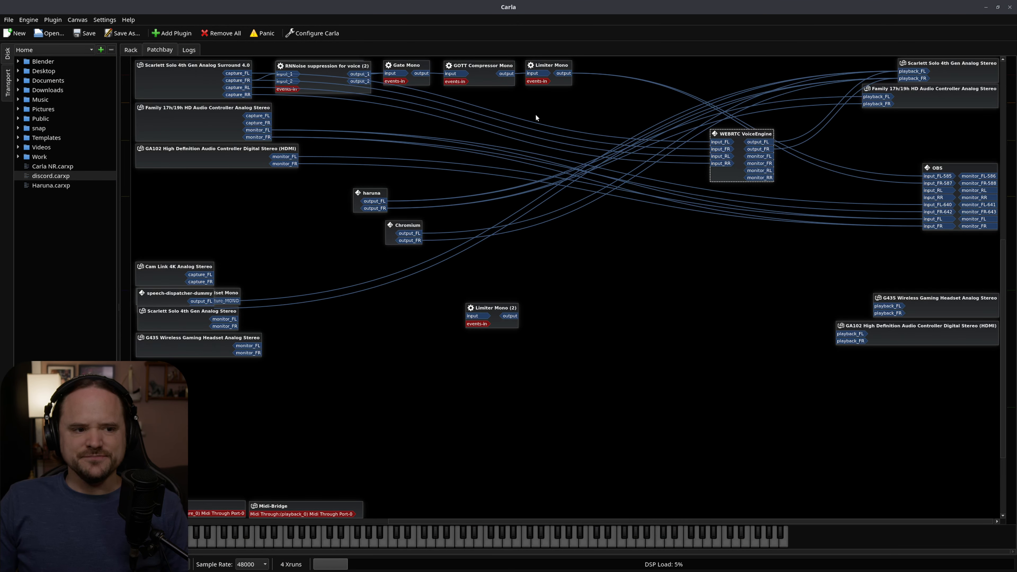
left_click(191, 82)
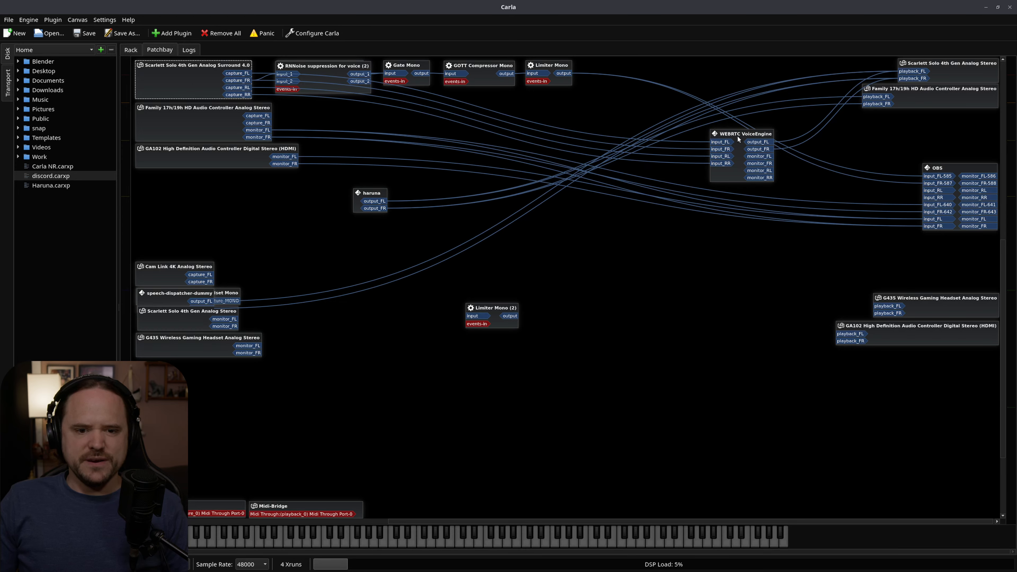
left_click_drag(739, 139, 741, 137)
right_click(199, 79)
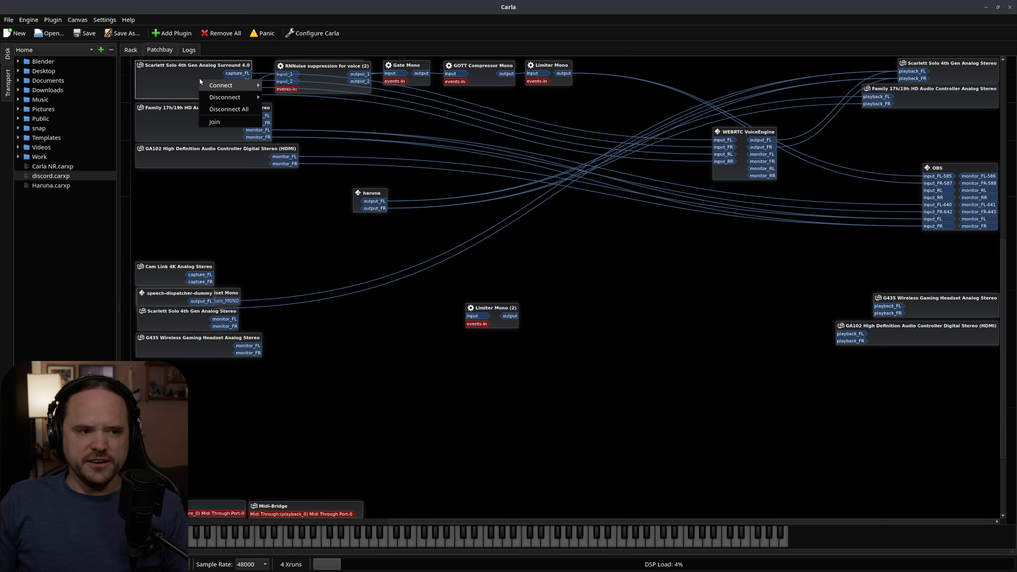
left_click(230, 108)
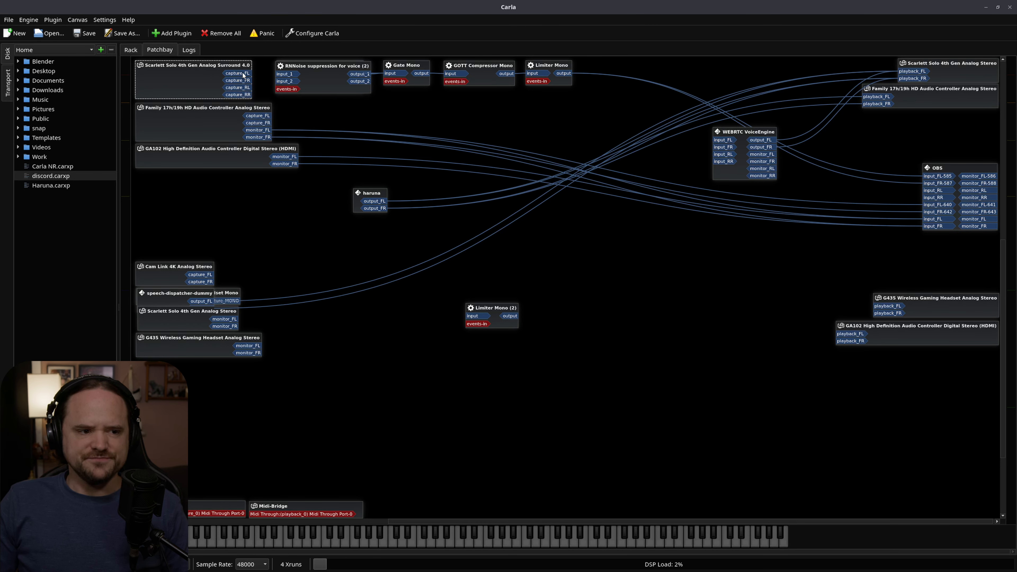
Connect the Scarlett's capture_FR to RNNoise input_1 and Limiter Mono's output to WEBRTC VoiceEngine's input_FL and input_FR.
left_click_drag(244, 80, 280, 74)
left_click_drag(562, 73, 724, 140)
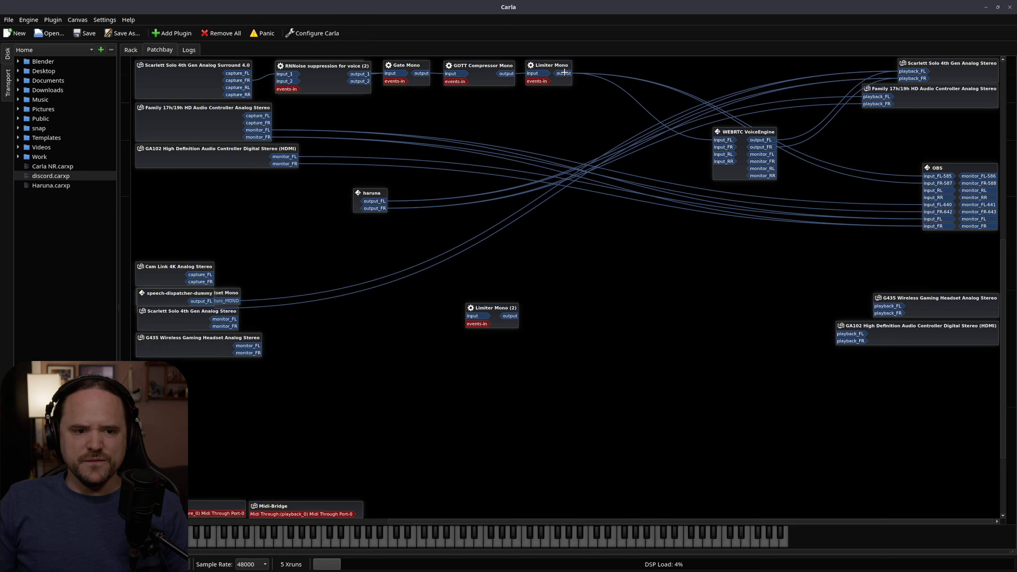
left_click(742, 135)
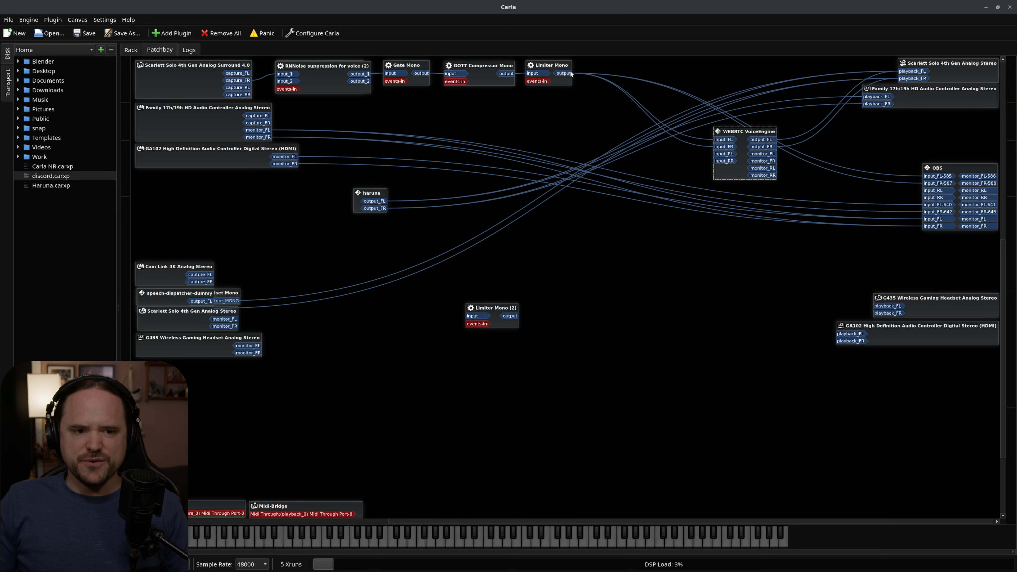
left_click(554, 64)
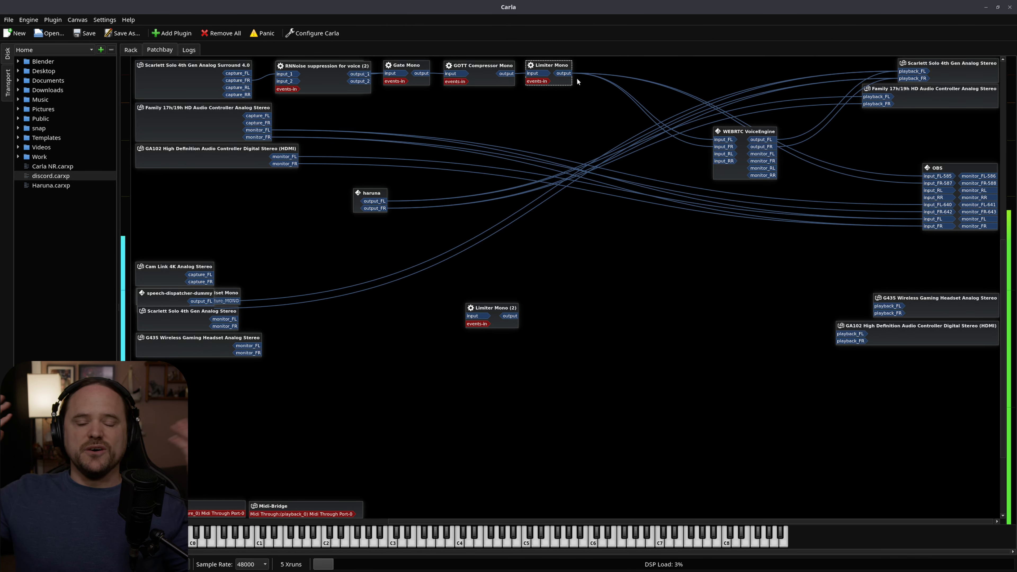
Shift WEBRTC VoiceEngine slightly toward the plugin chain and place the haruna node directly beneath Limiter Mono.
left_click(235, 89)
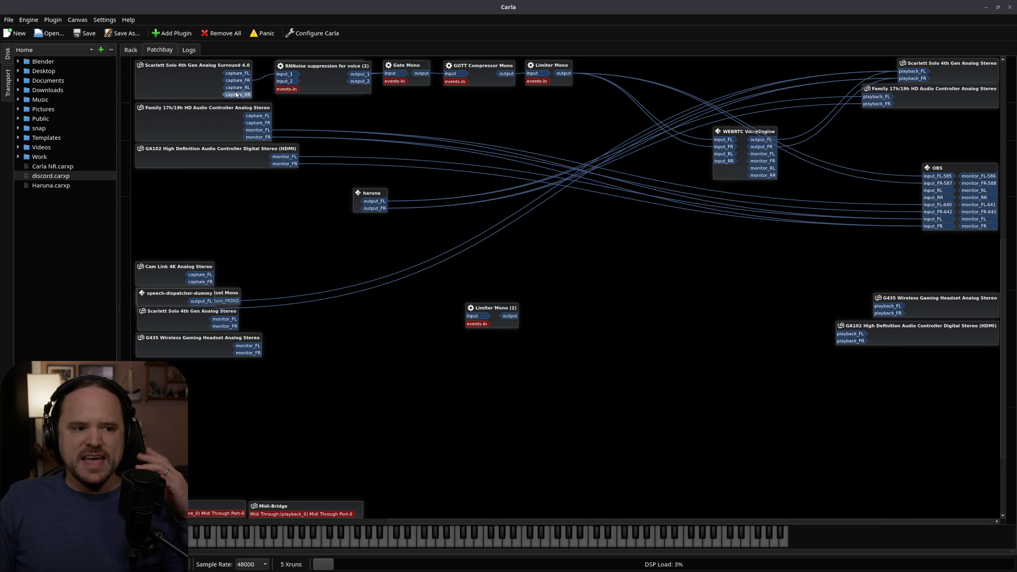
left_click_drag(735, 132, 737, 132)
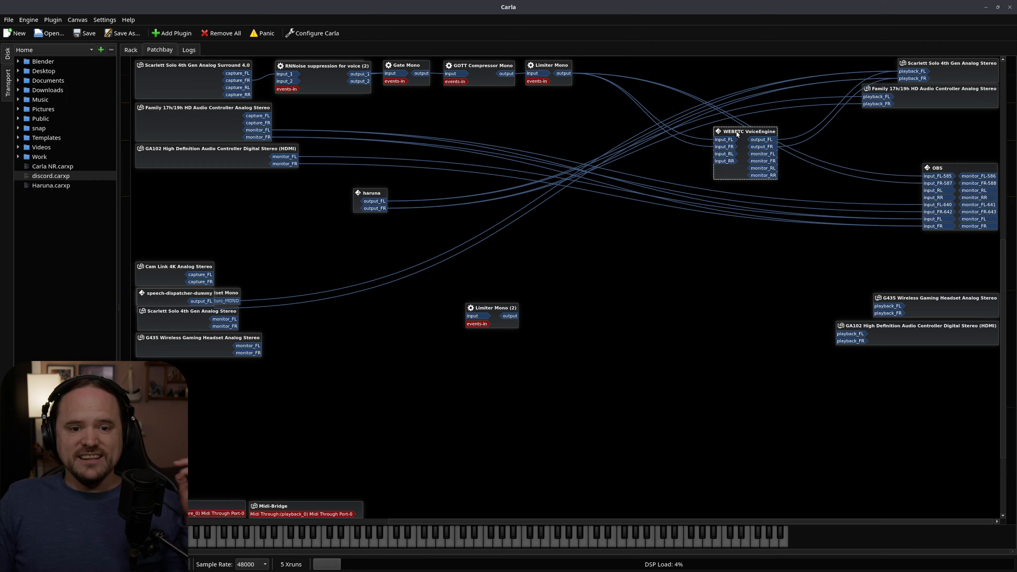
left_click_drag(741, 134, 727, 136)
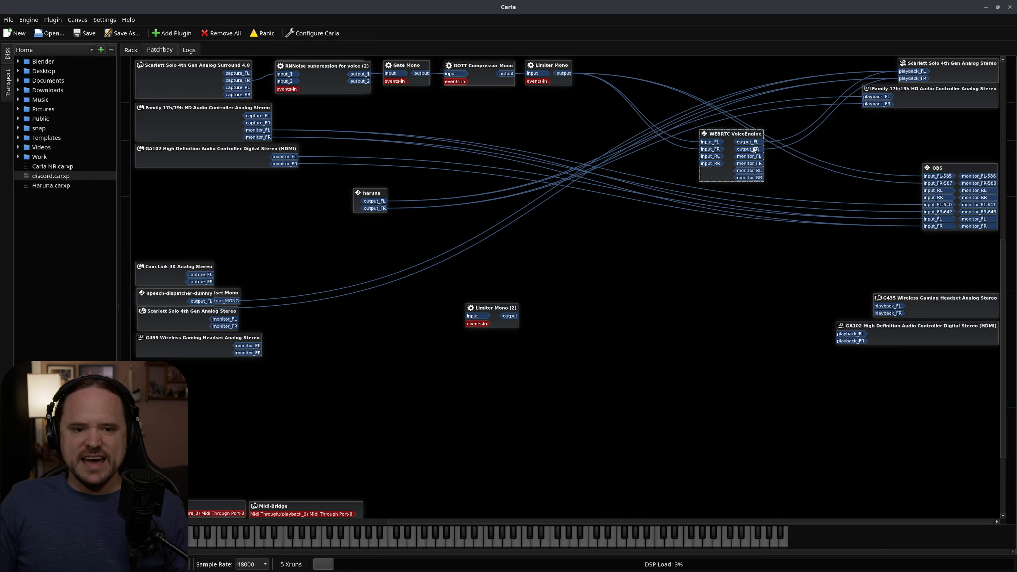
left_click_drag(368, 193, 554, 91)
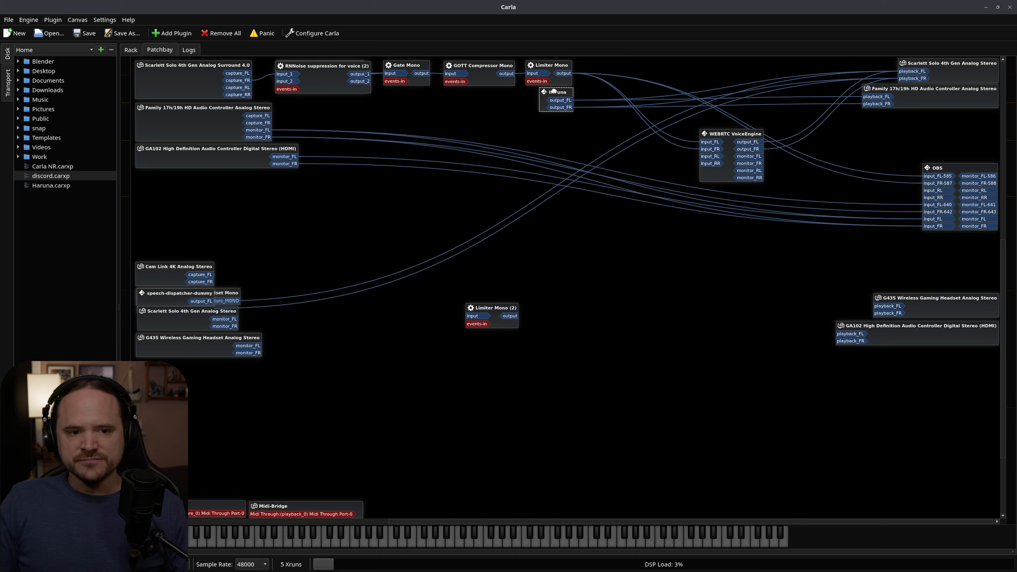
left_click(566, 118)
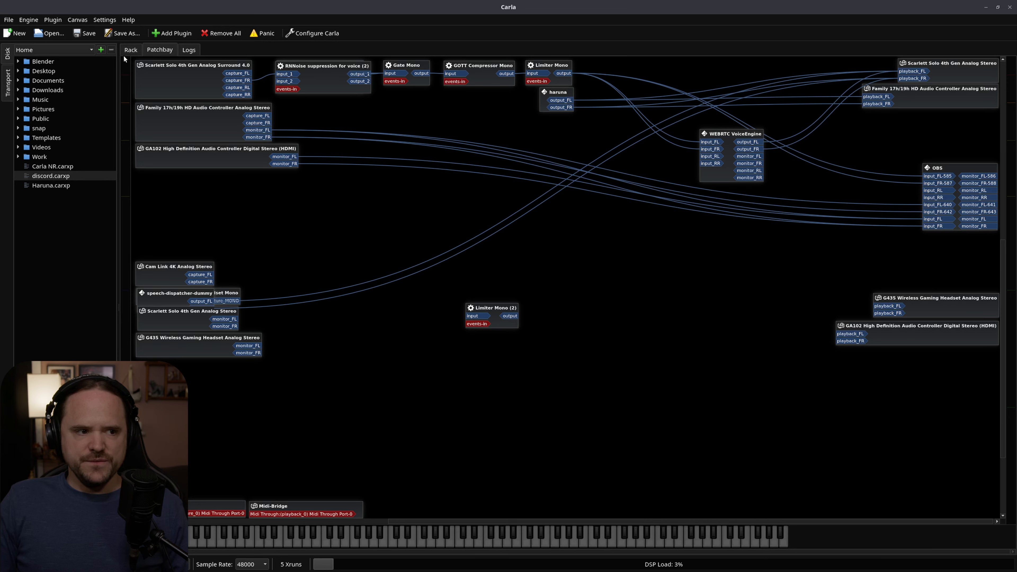
Examine the available audio drivers in Carla's engine settings and close the settings without saving.
left_click(325, 34)
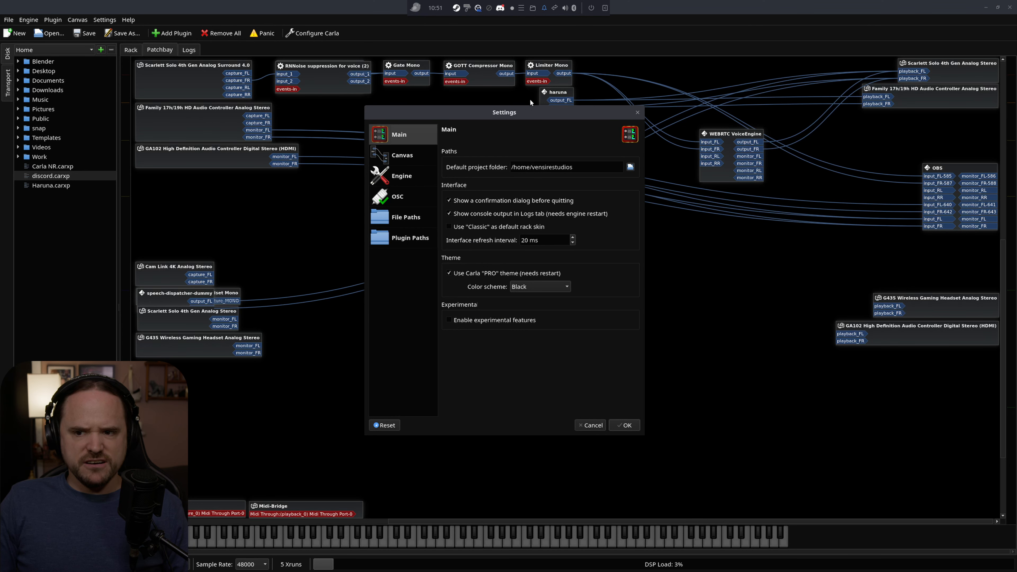
left_click(408, 177)
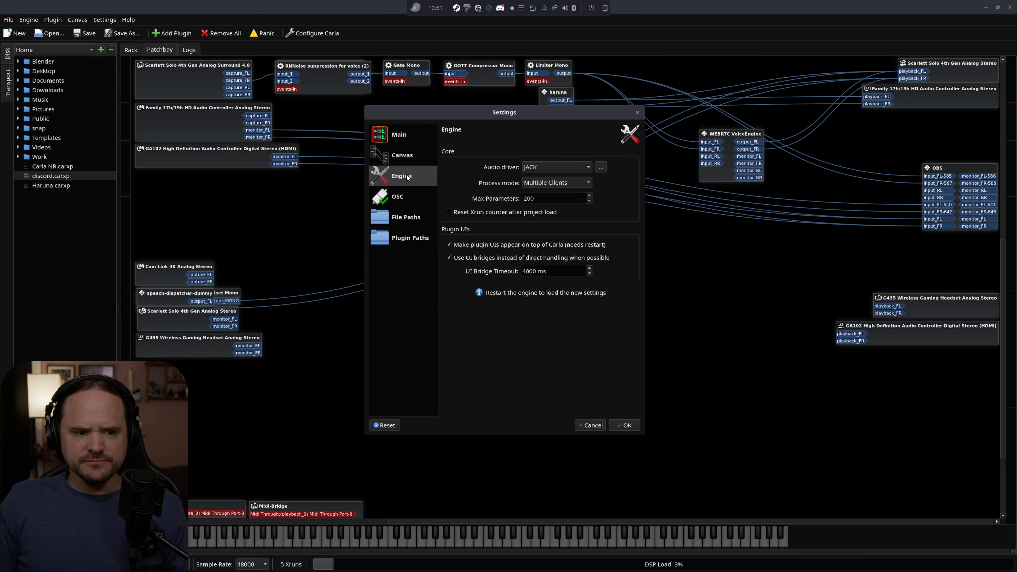
left_click(557, 163)
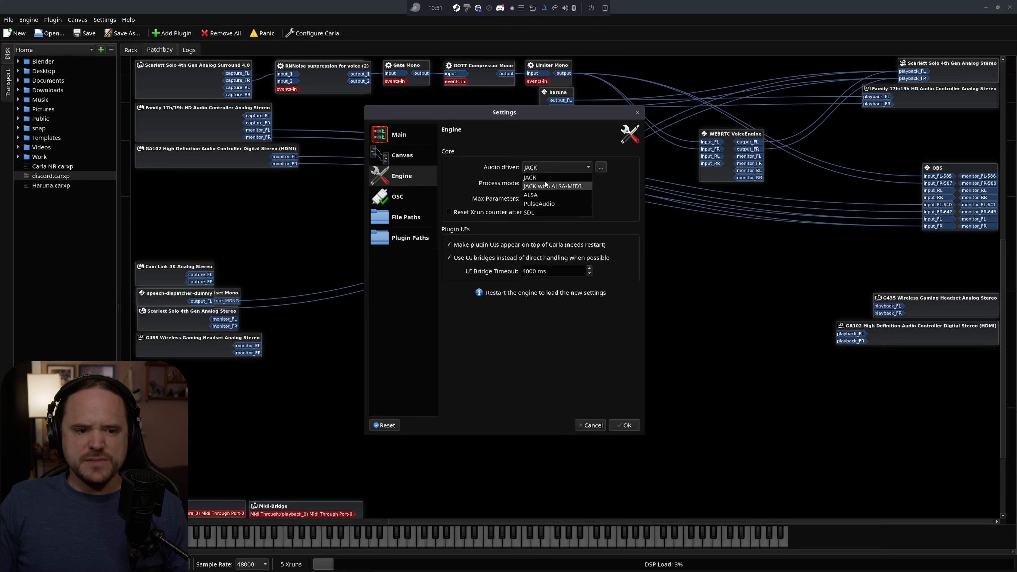
left_click(561, 137)
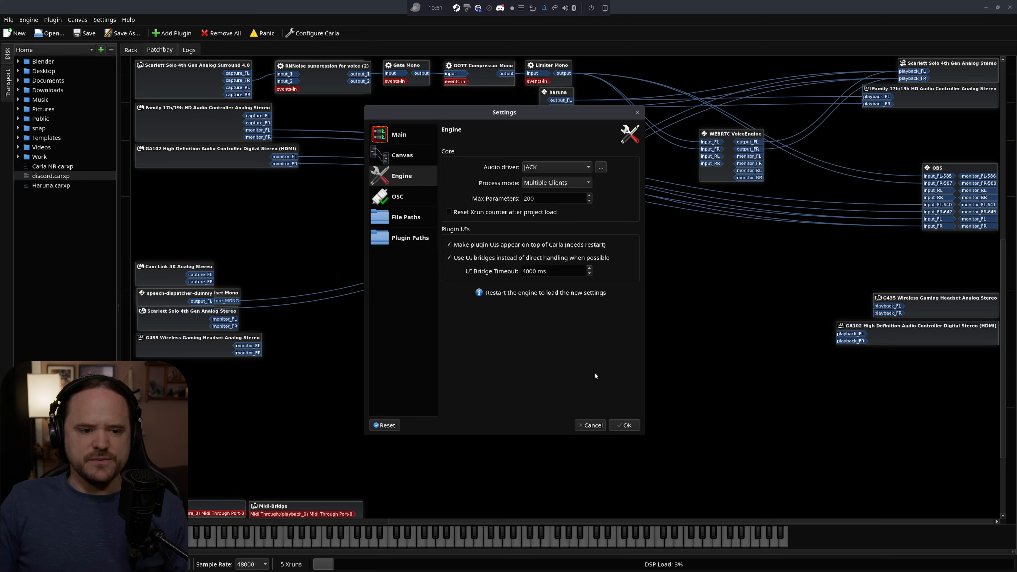
left_click(591, 424)
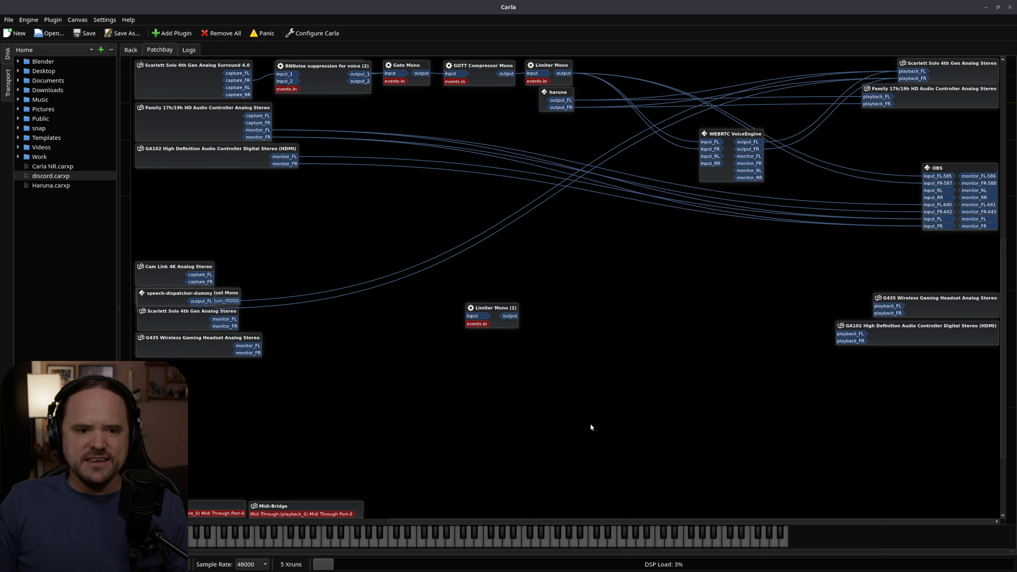
left_click_drag(560, 94, 558, 93)
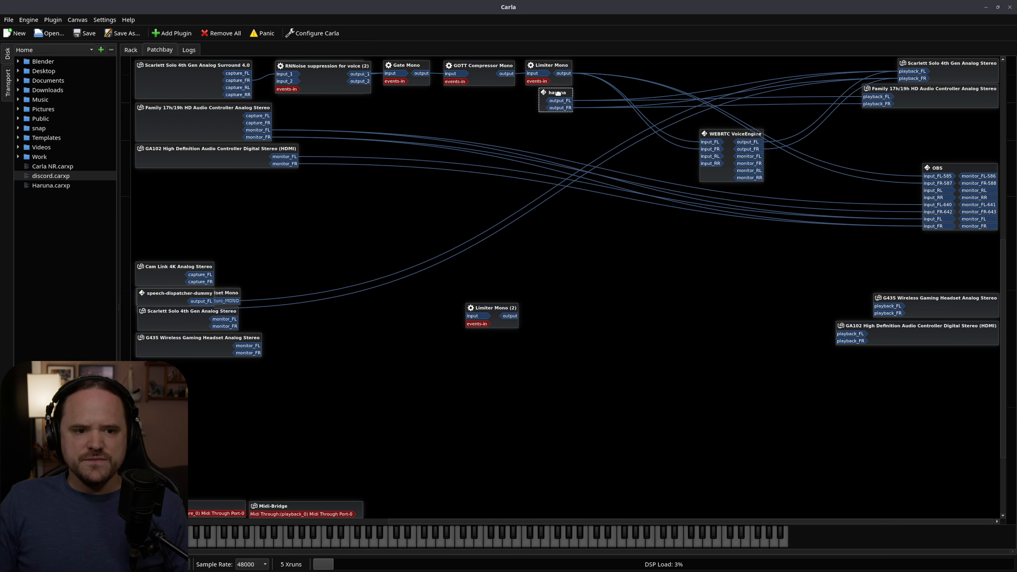